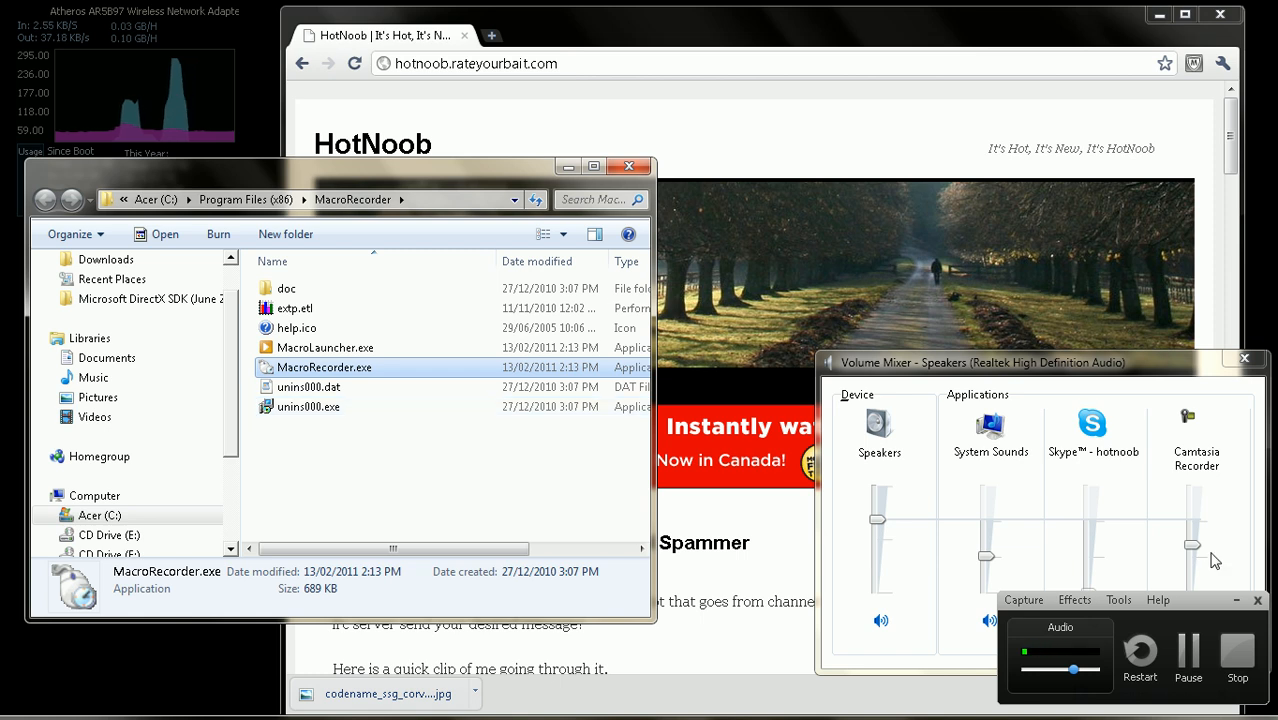
Close the volume mixer, launch MacroRecorder.exe and position its window beside the browser.
click(1244, 358)
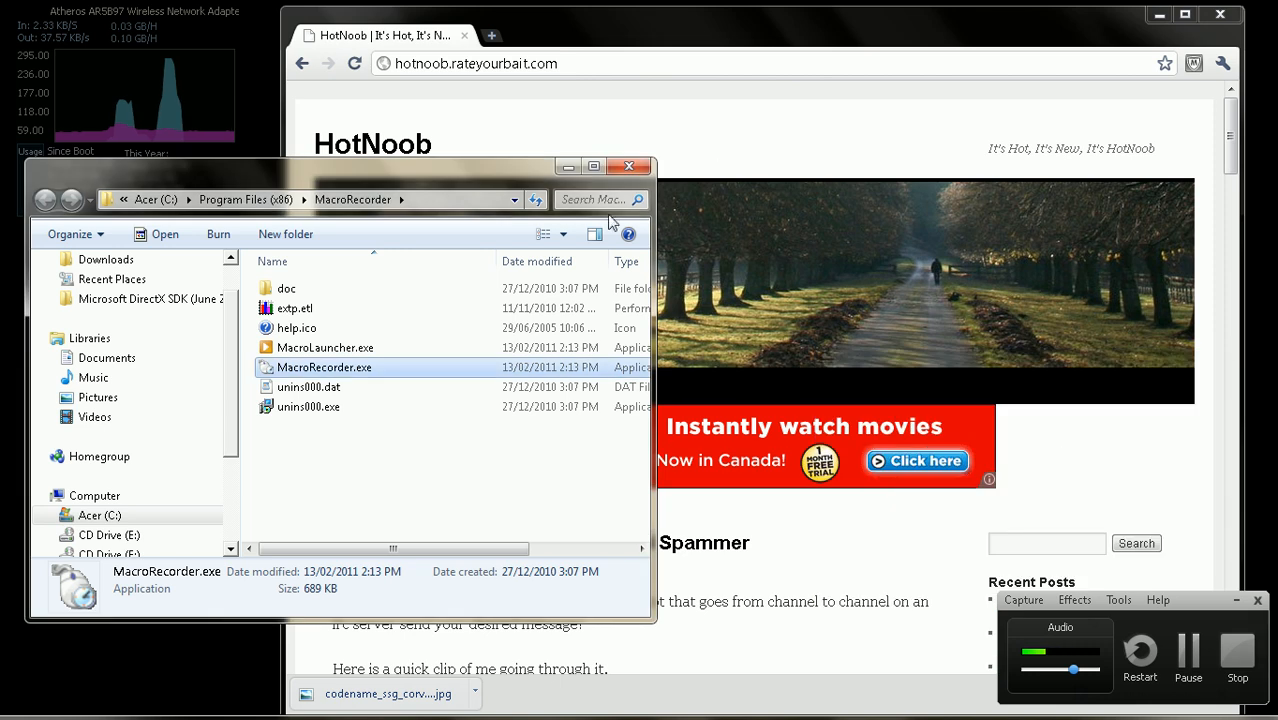
double_click(320, 370)
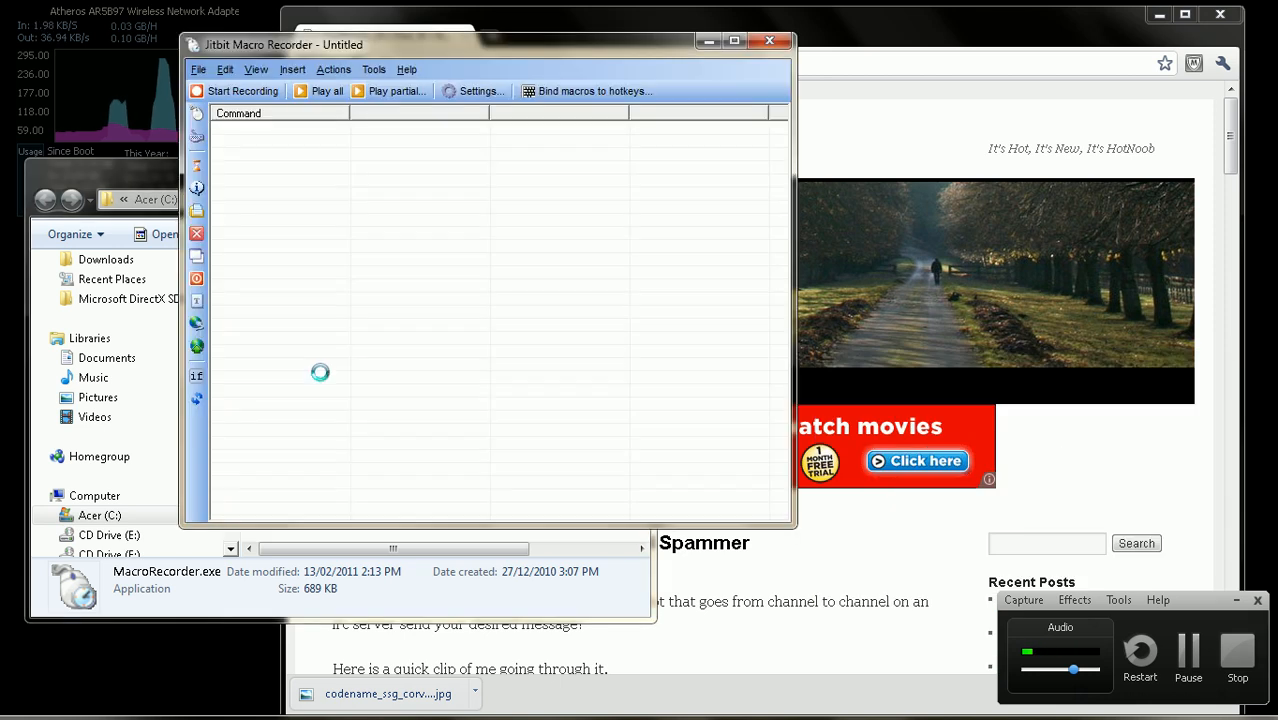
drag(629, 45, 523, 82)
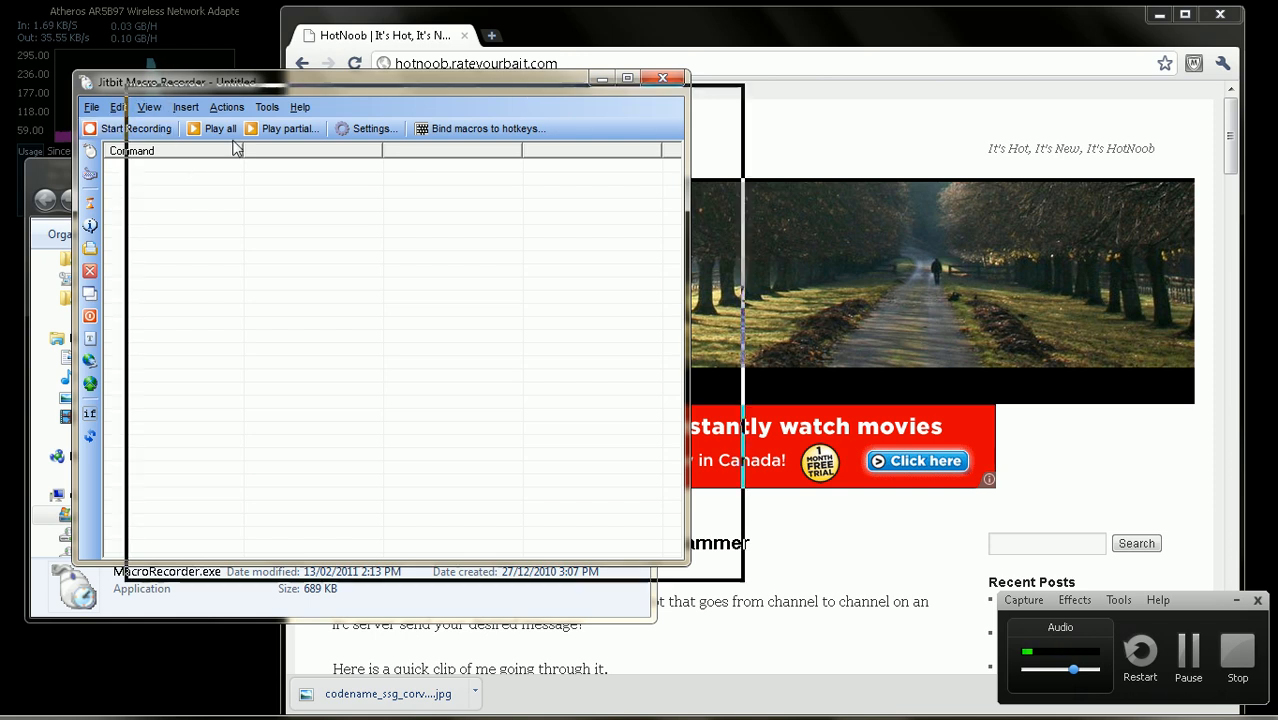
drag(120, 84, 296, 191)
drag(380, 184, 236, 126)
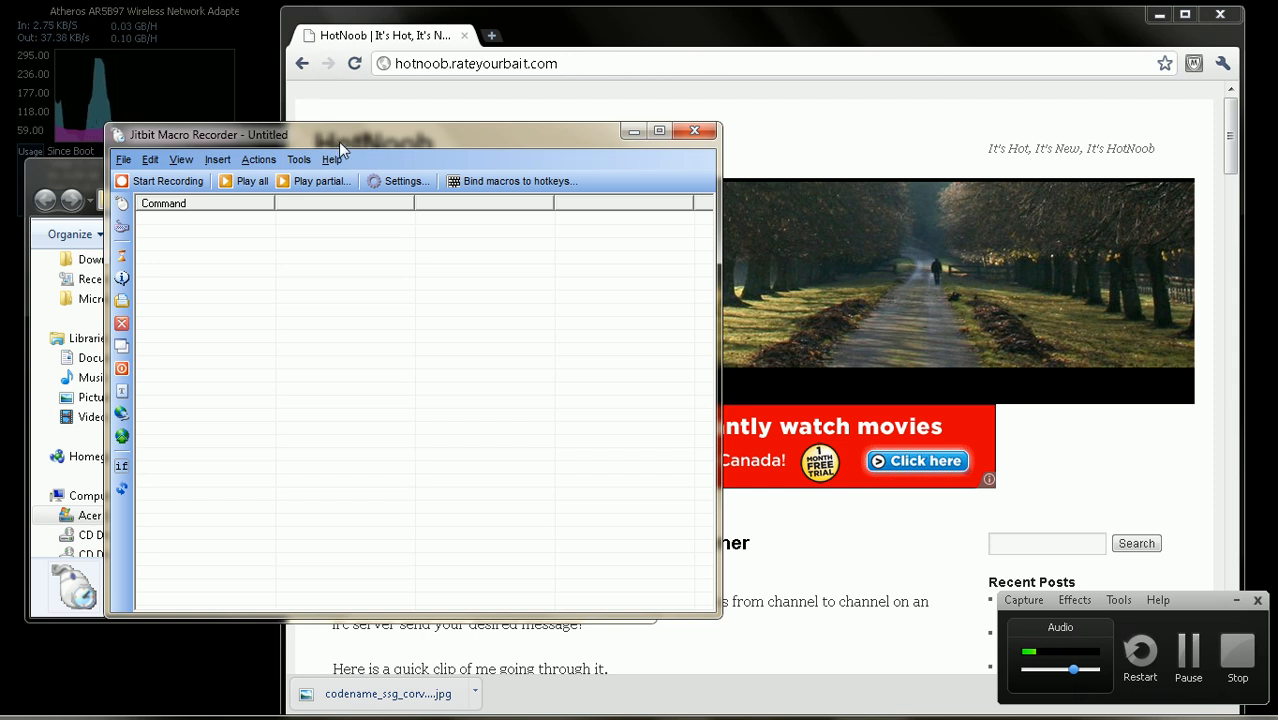
Check the display's resolution in the desktop's screen resolution settings and cancel without changing it.
right_click(35, 656)
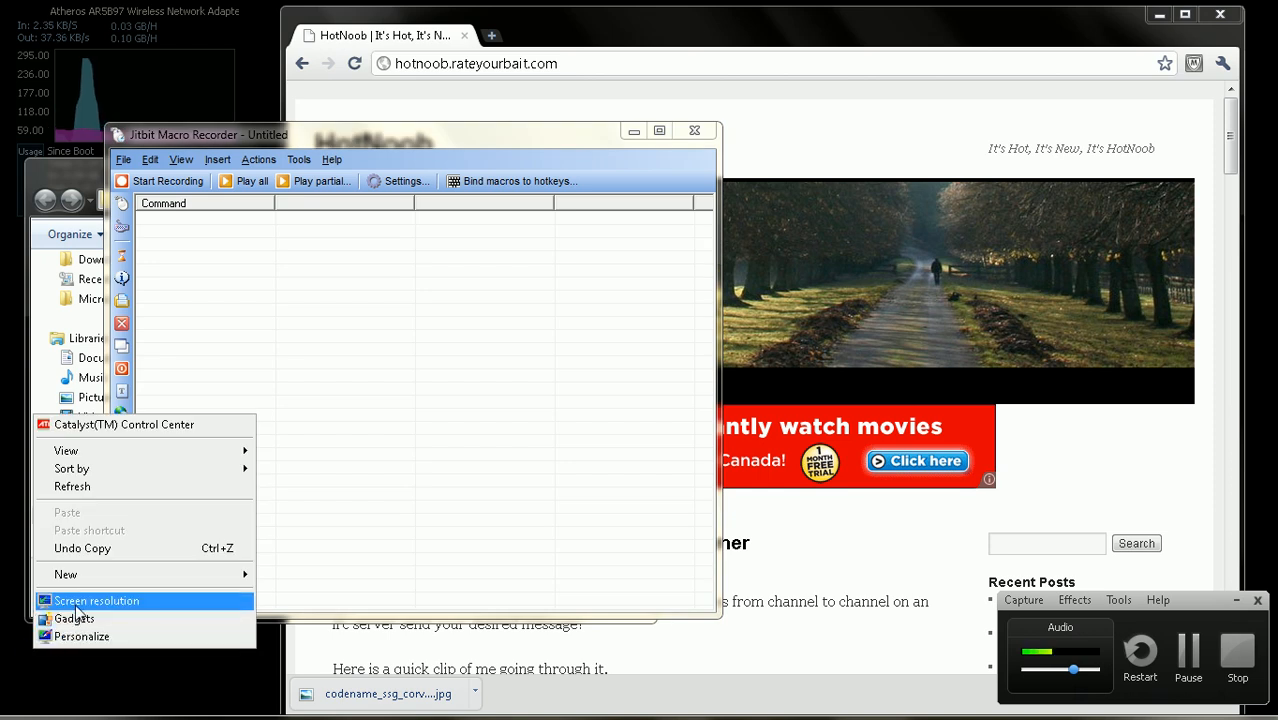
click(80, 600)
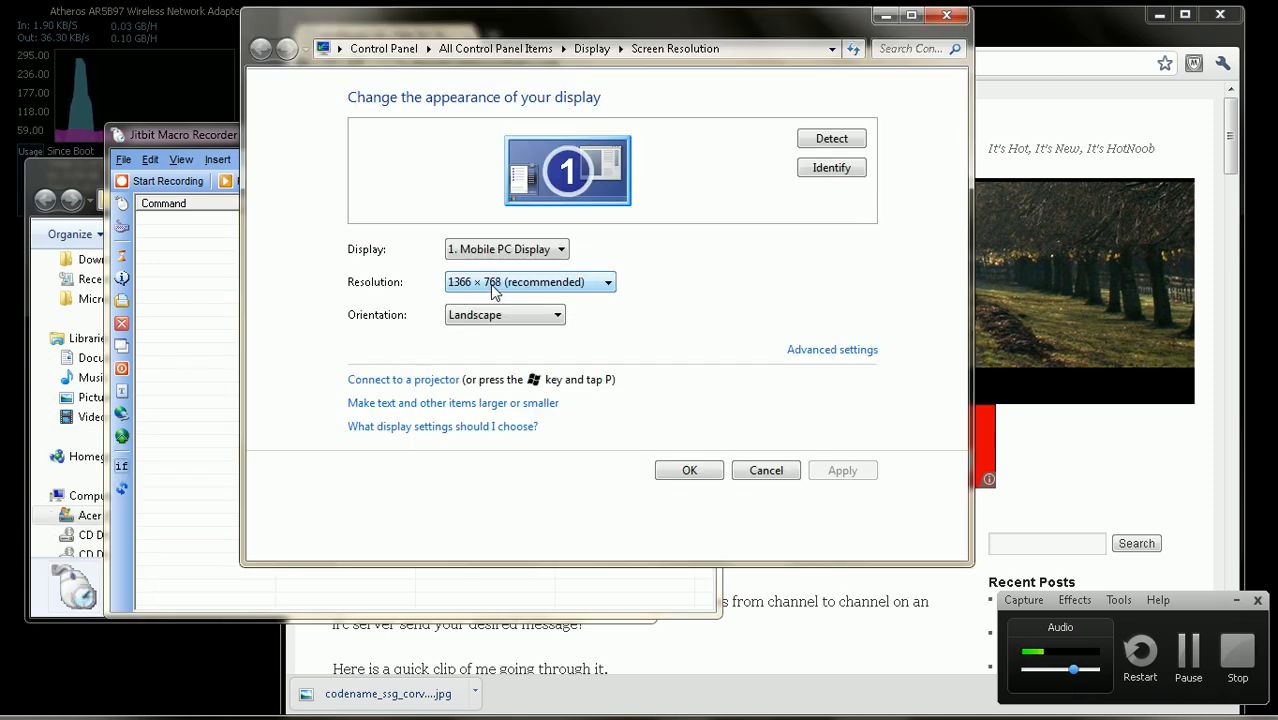
click(491, 288)
click(484, 290)
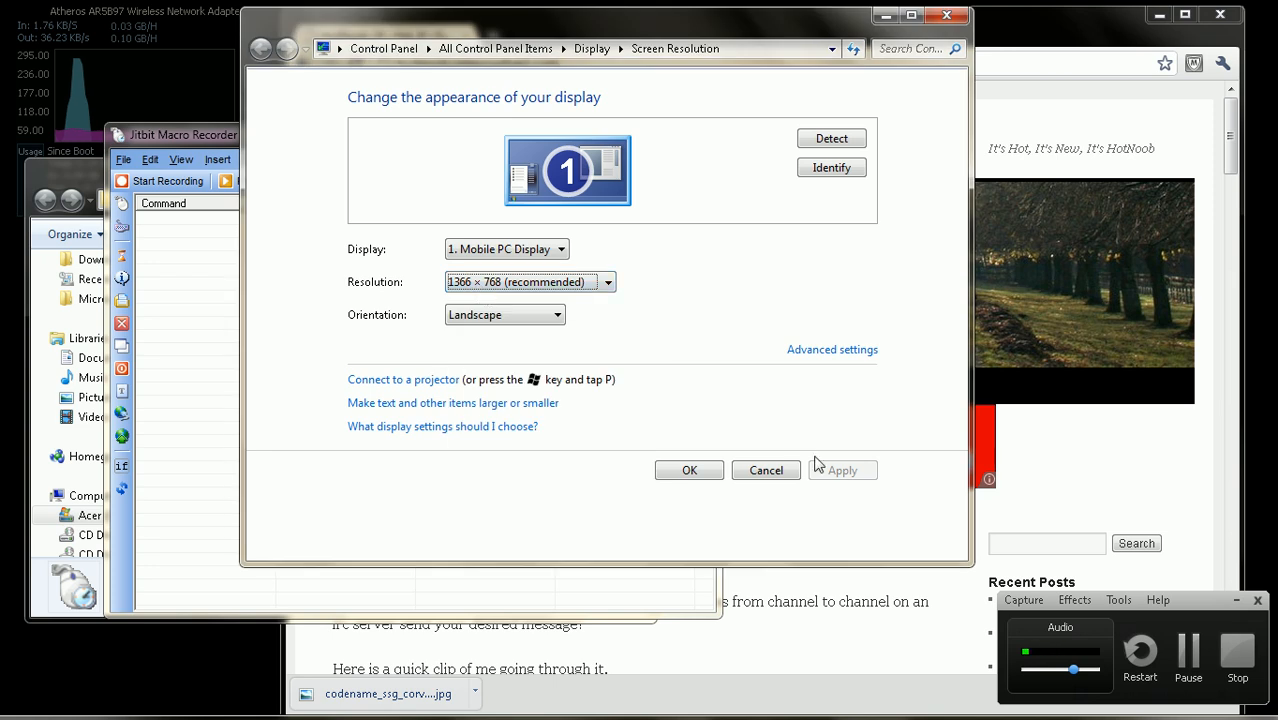
click(766, 470)
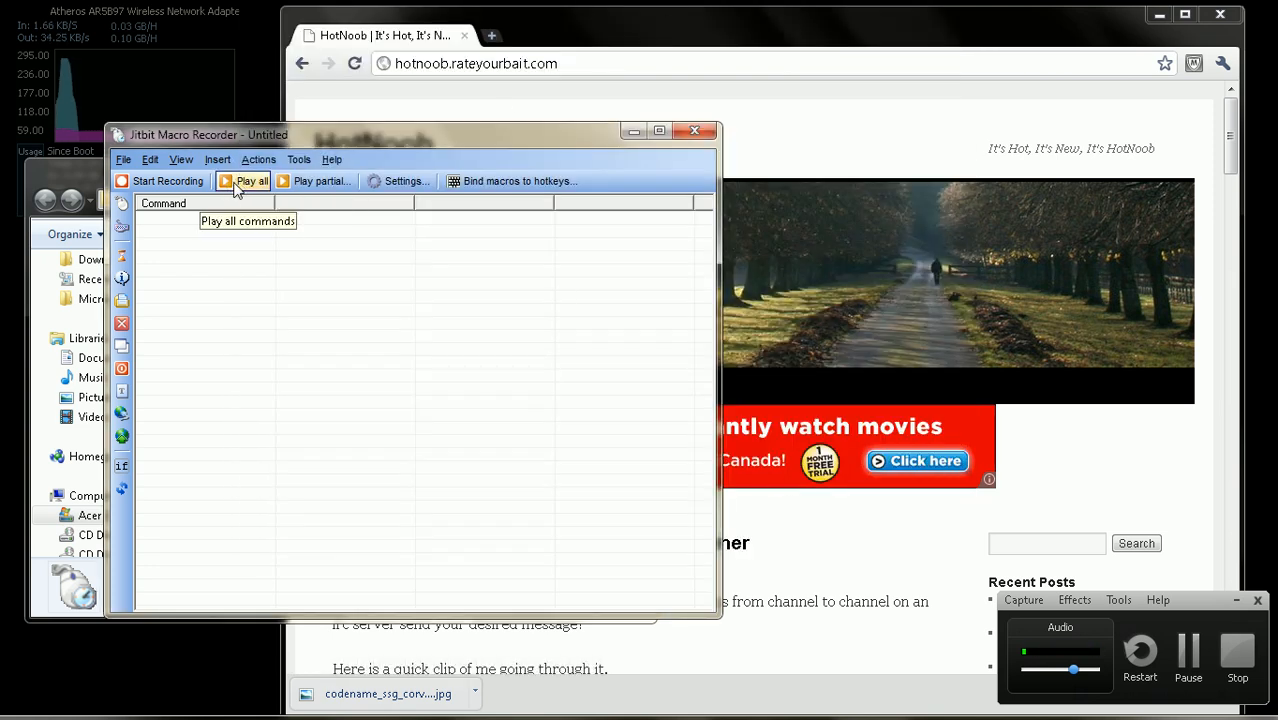
Shift the browser window slightly and bring the macro recorder back to the front.
drag(553, 22, 573, 20)
click(234, 294)
click(600, 28)
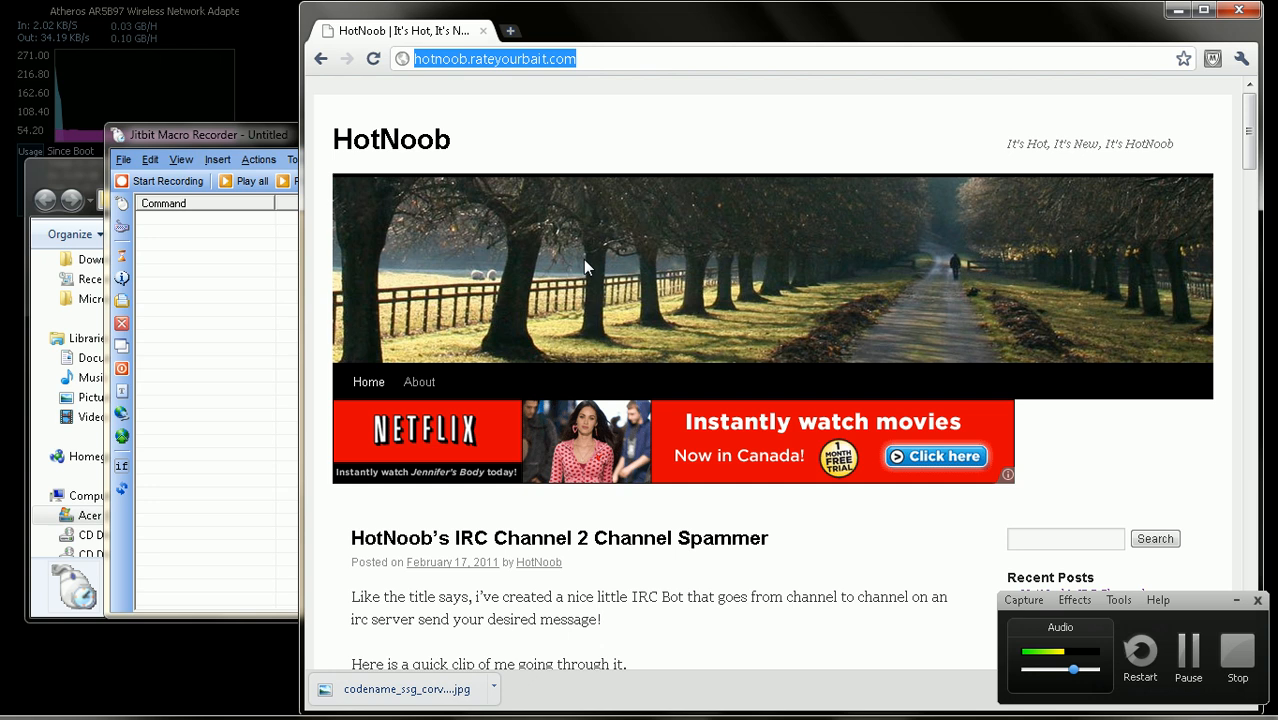
click(168, 382)
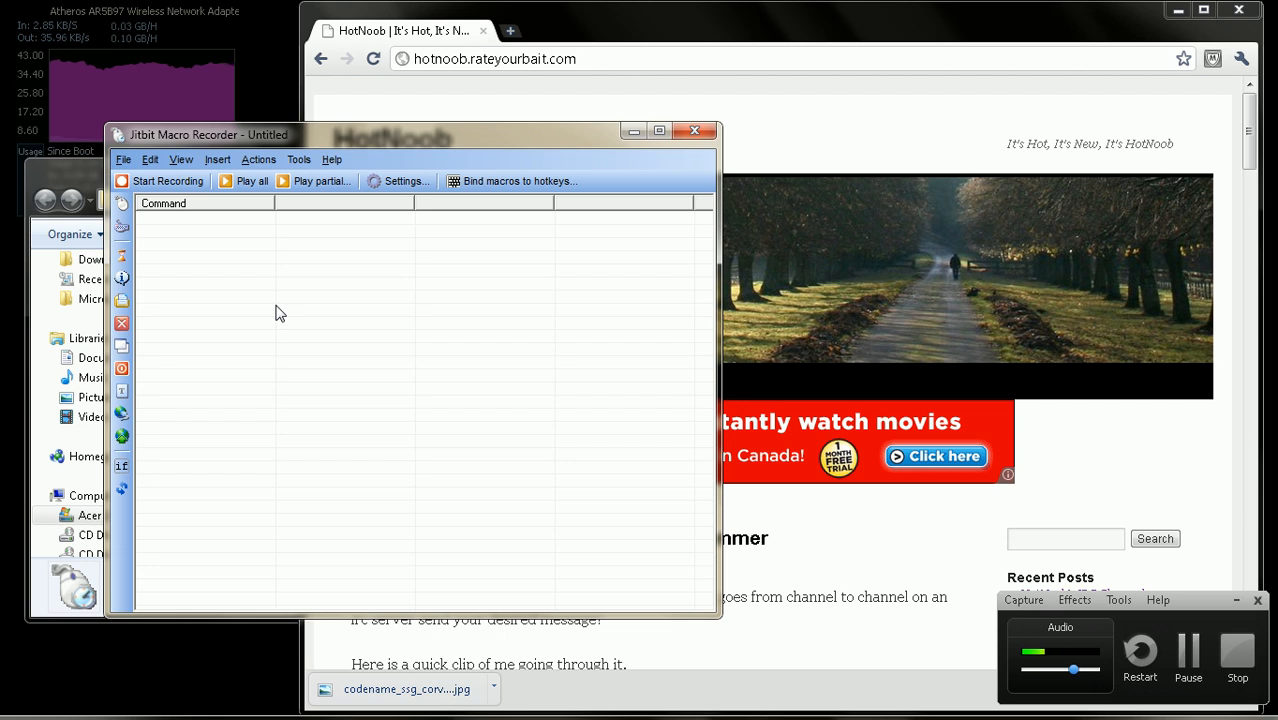
Record a macro that opens a new browser tab, and stop the recording.
click(160, 182)
click(510, 32)
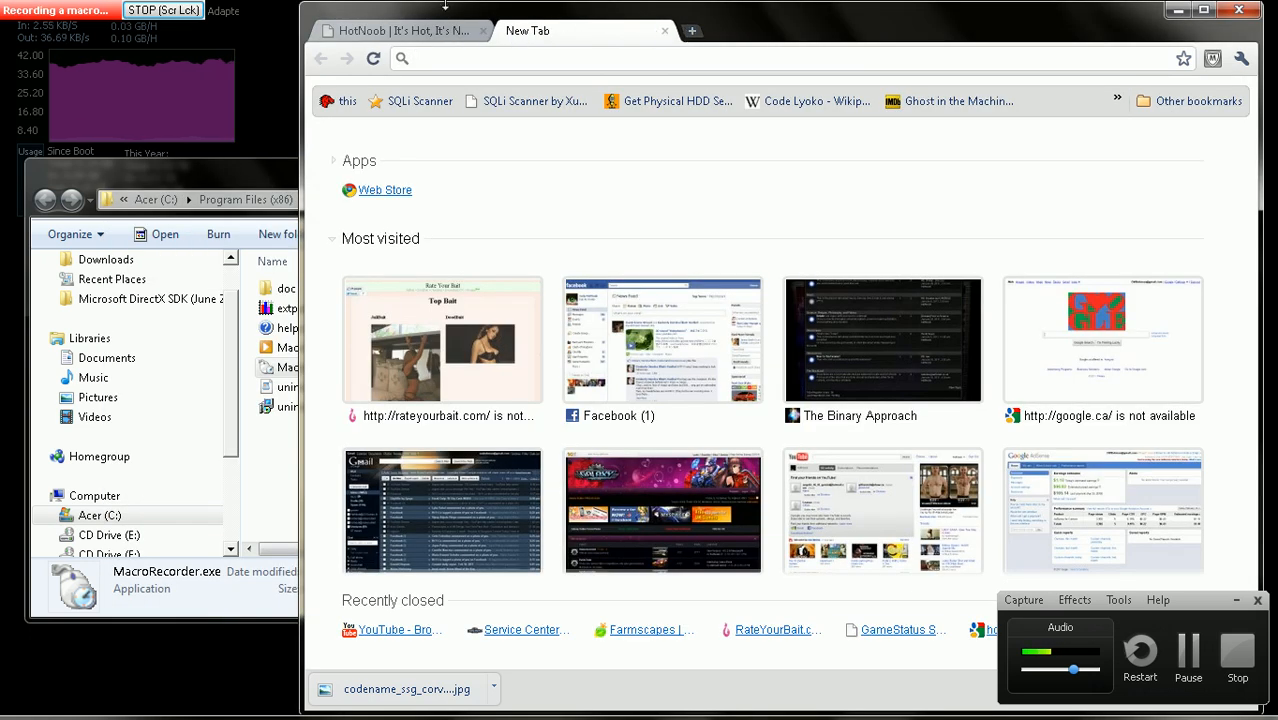
key(Scroll_Lock)
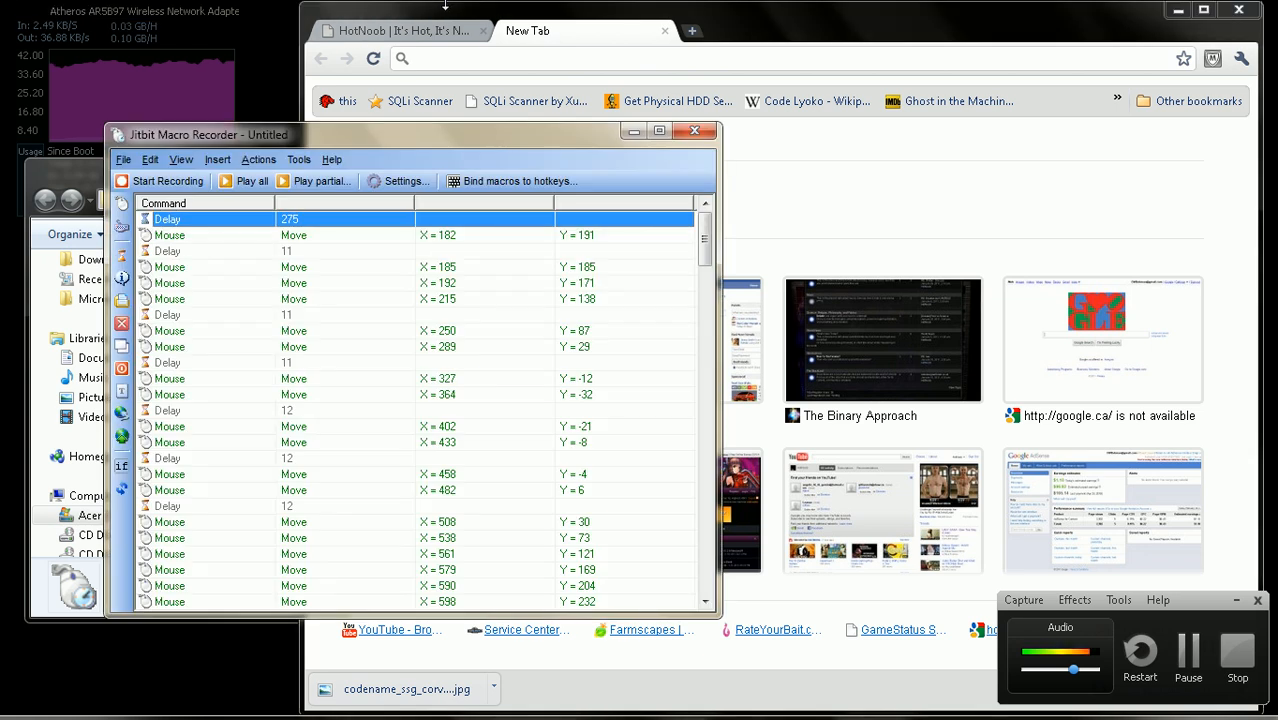
Play back the whole recorded macro twice, closing the new browser tab before and after.
click(665, 32)
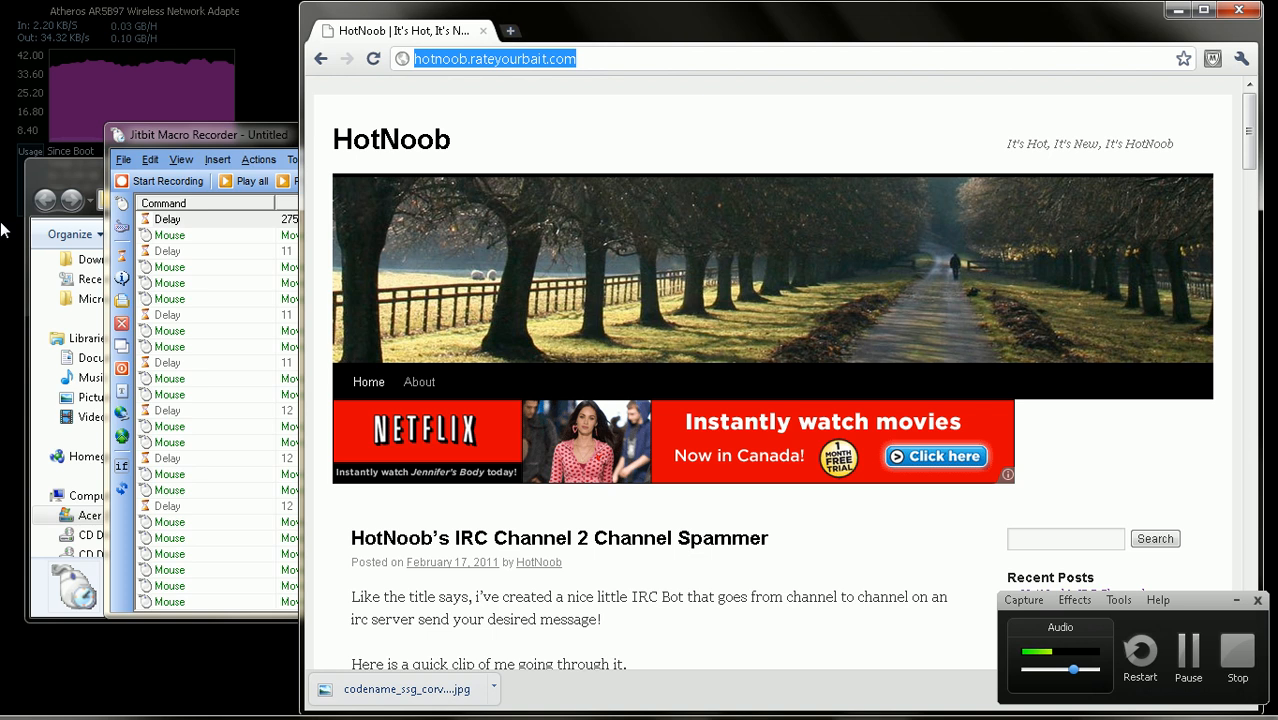
click(240, 186)
click(510, 31)
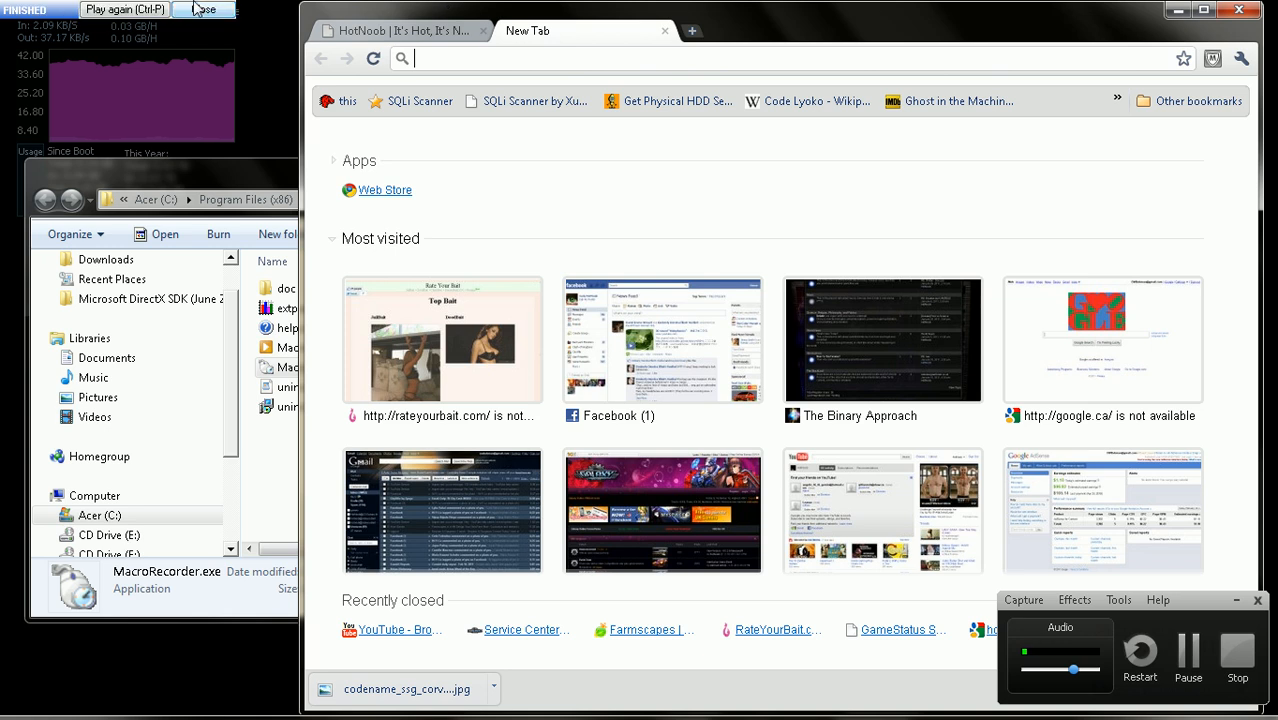
click(160, 12)
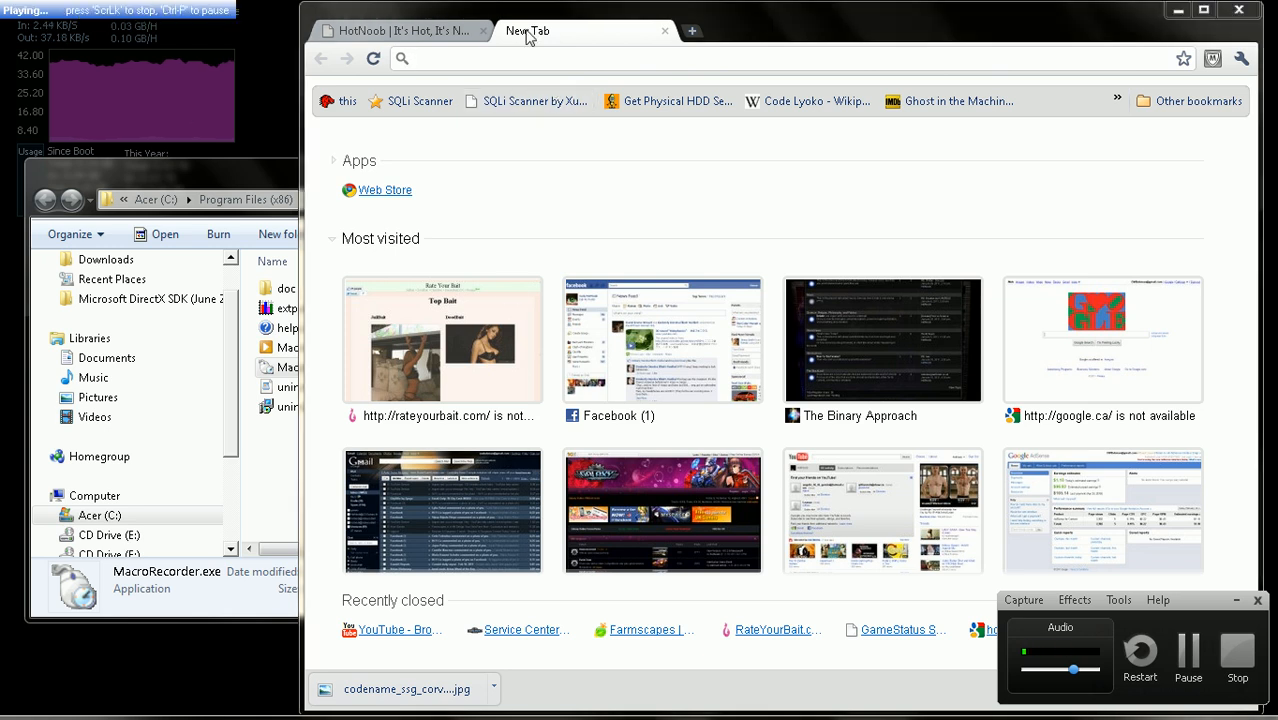
click(664, 31)
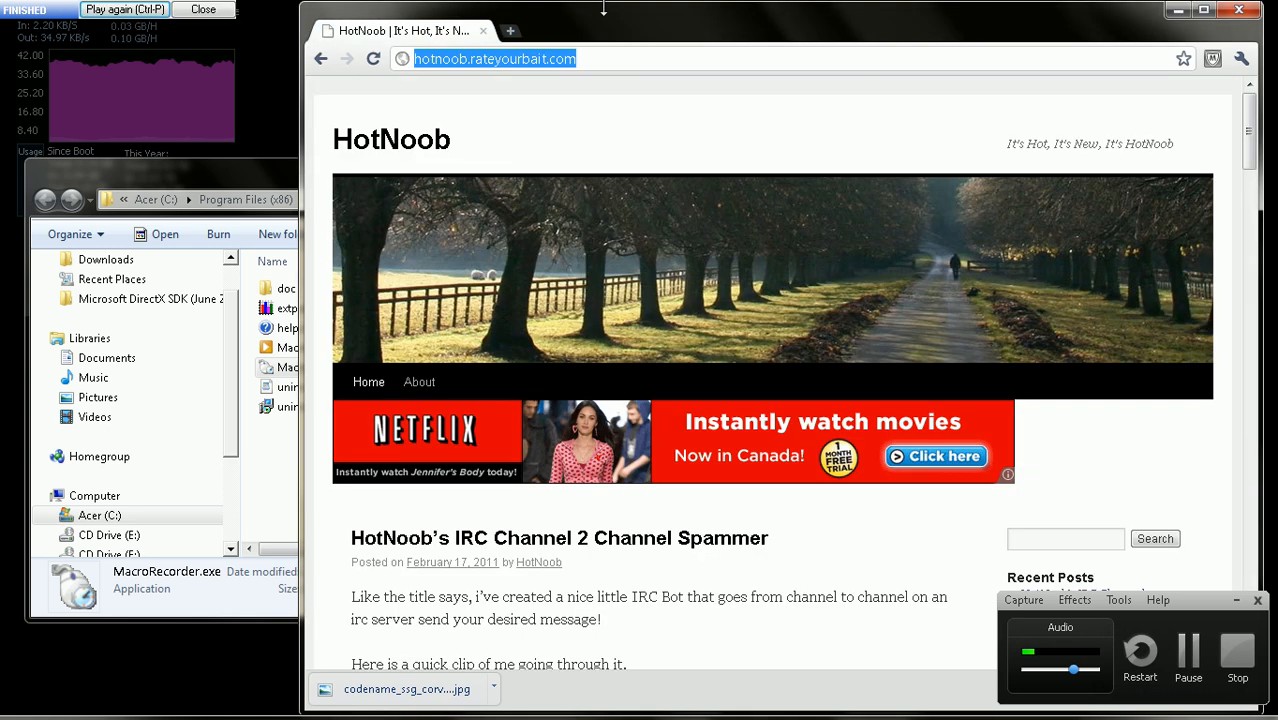
Close the finished playback bar and delete all recorded commands from the macro.
click(185, 10)
key(ctrl+a)
key(Delete)
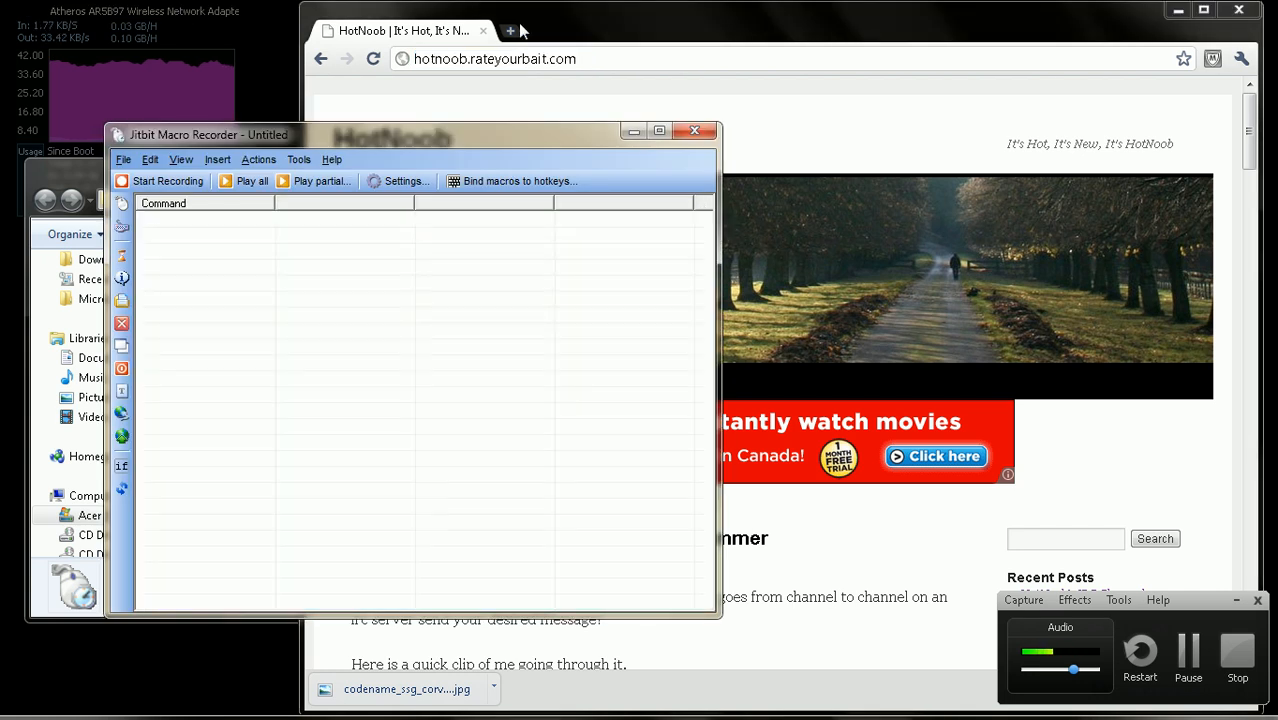
Load tinychat.com/hackforums in the browser, and shorten the address to open the tinychat.com home page.
click(471, 61)
click(470, 61)
triple_click(484, 63)
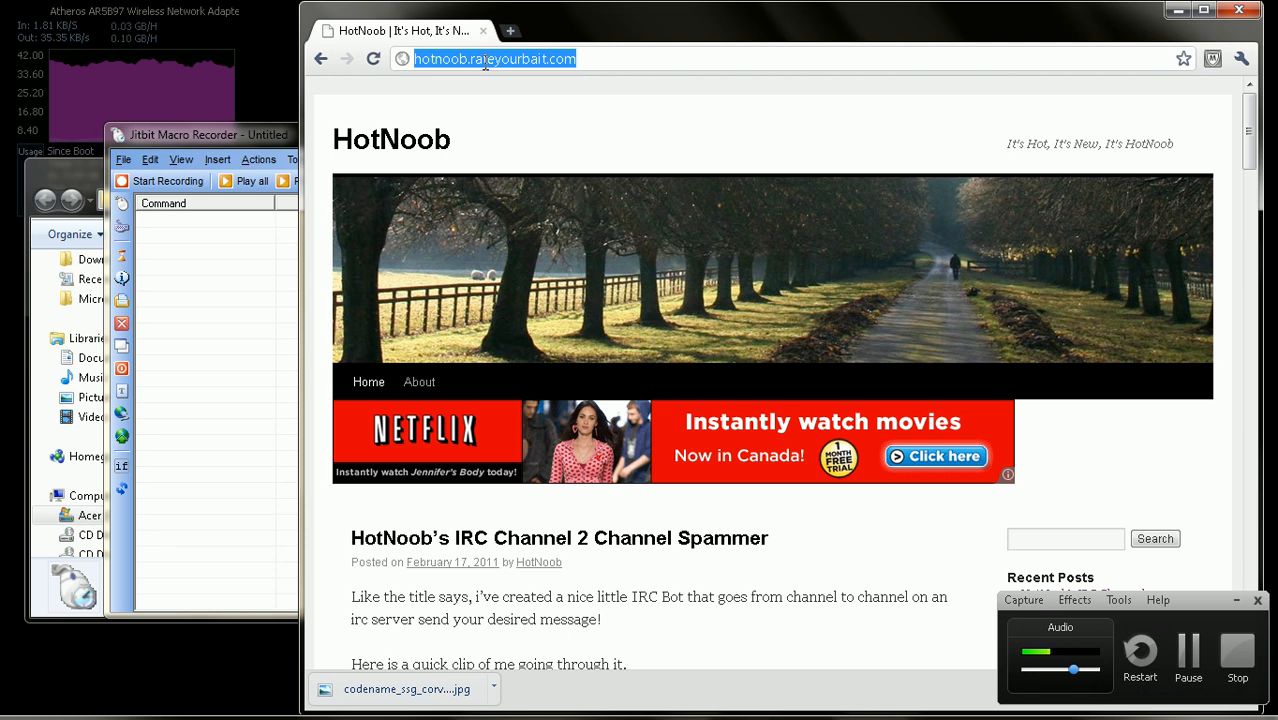
text(tinychat.com/hackforums)
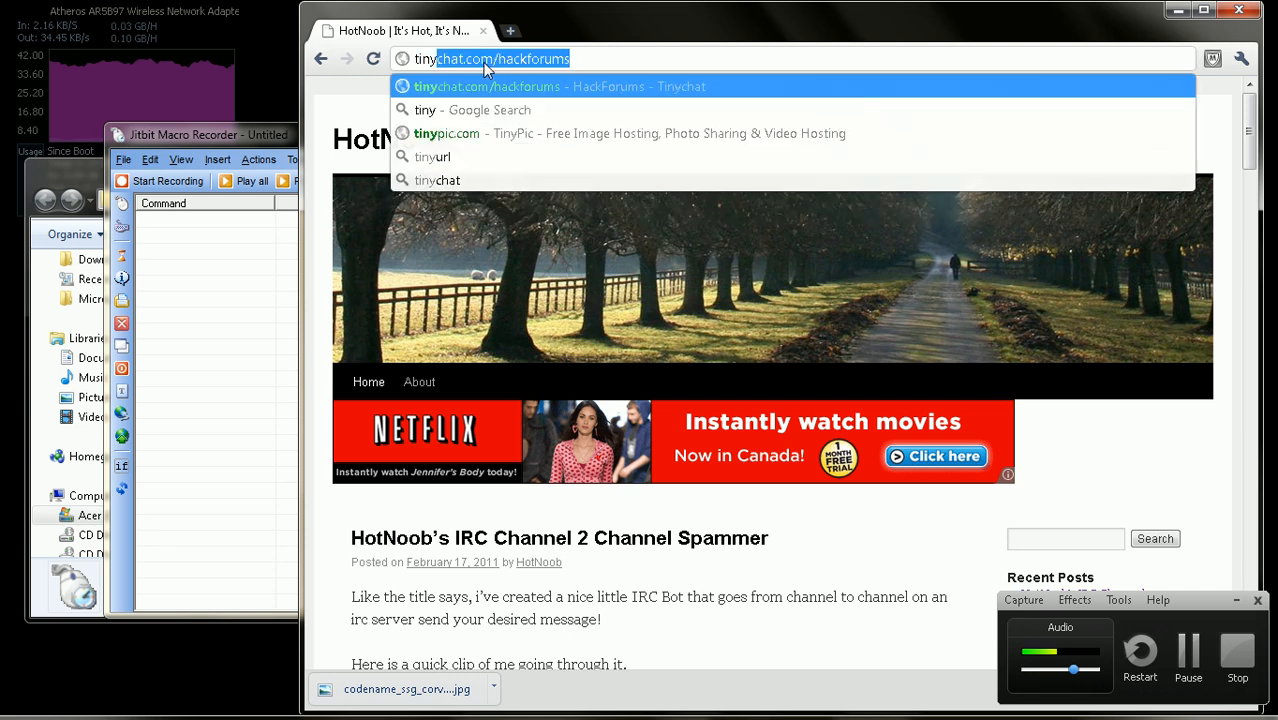
key(Return)
drag(497, 59, 568, 59)
key(BackSpace)
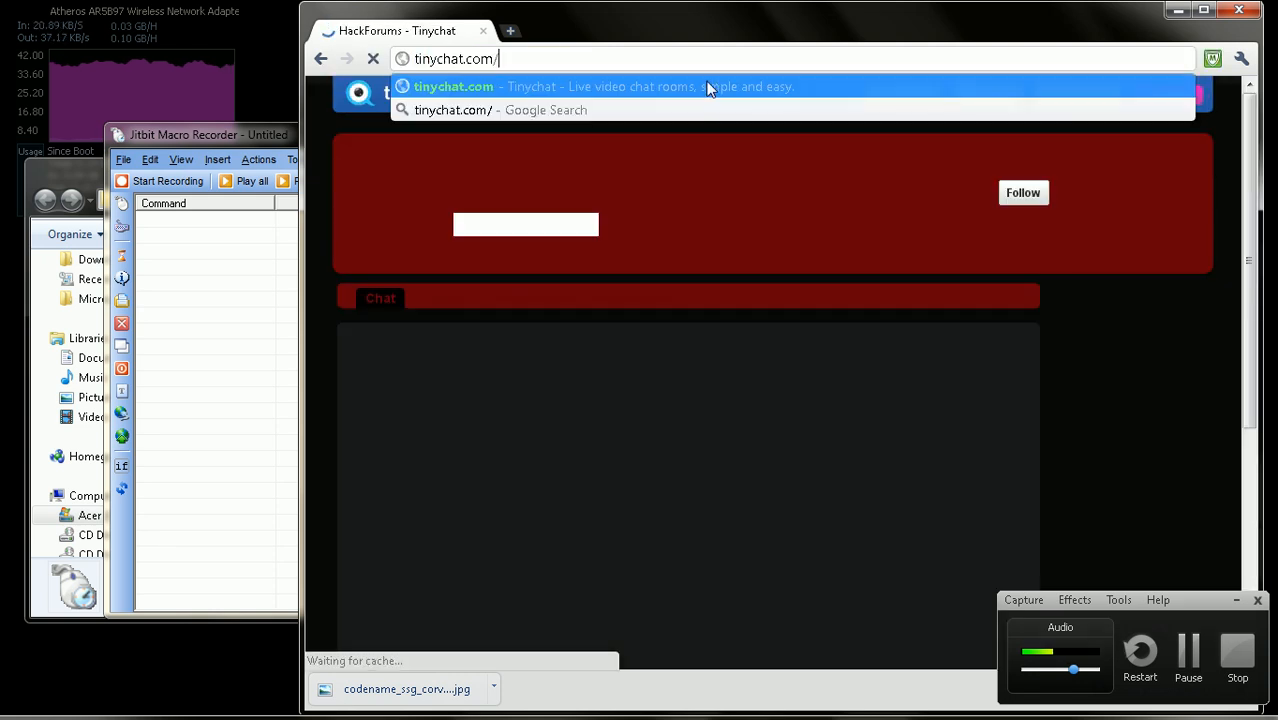
click(706, 87)
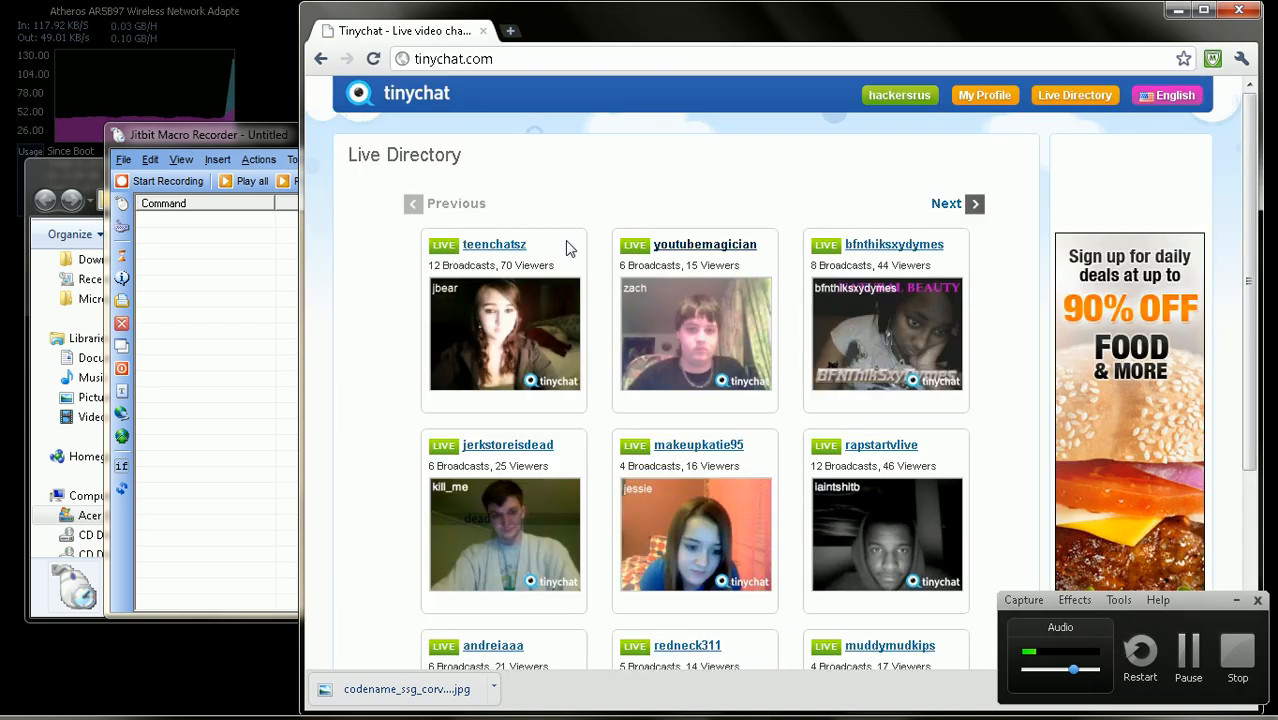
Open the teenchatsz room in a new tab, view its chat area and close the tab.
right_click(503, 336)
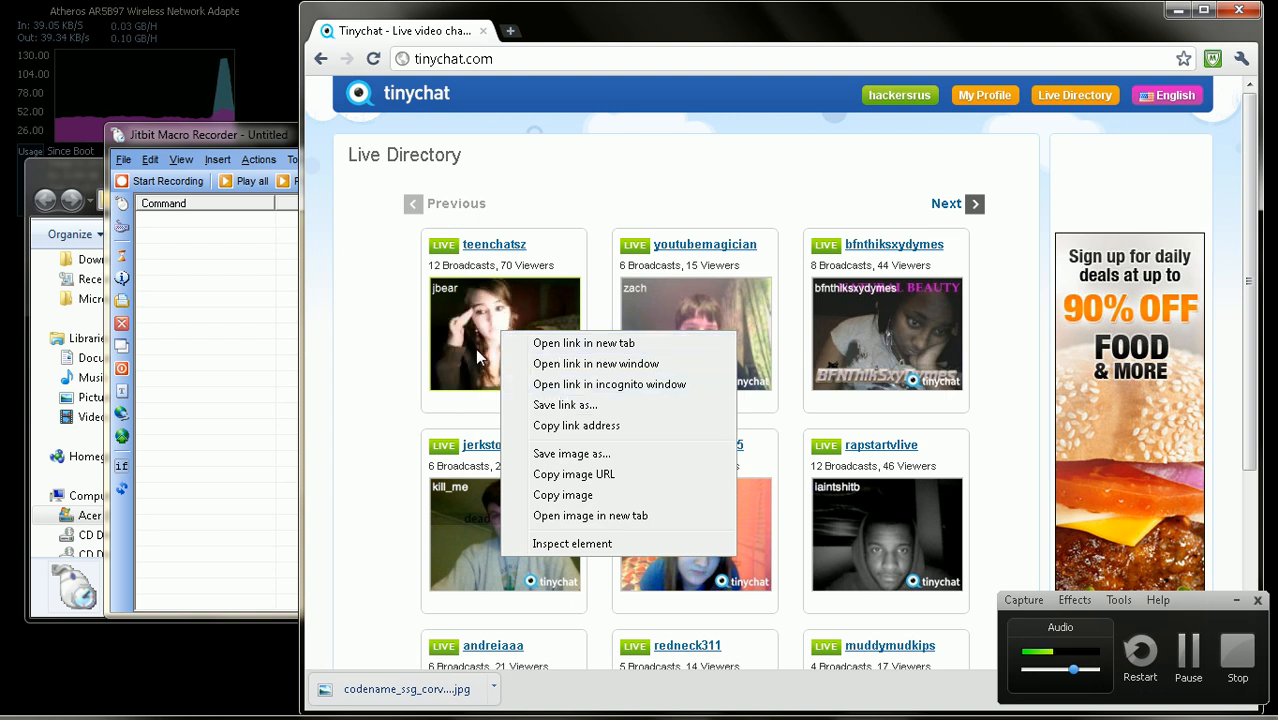
click(583, 343)
click(576, 30)
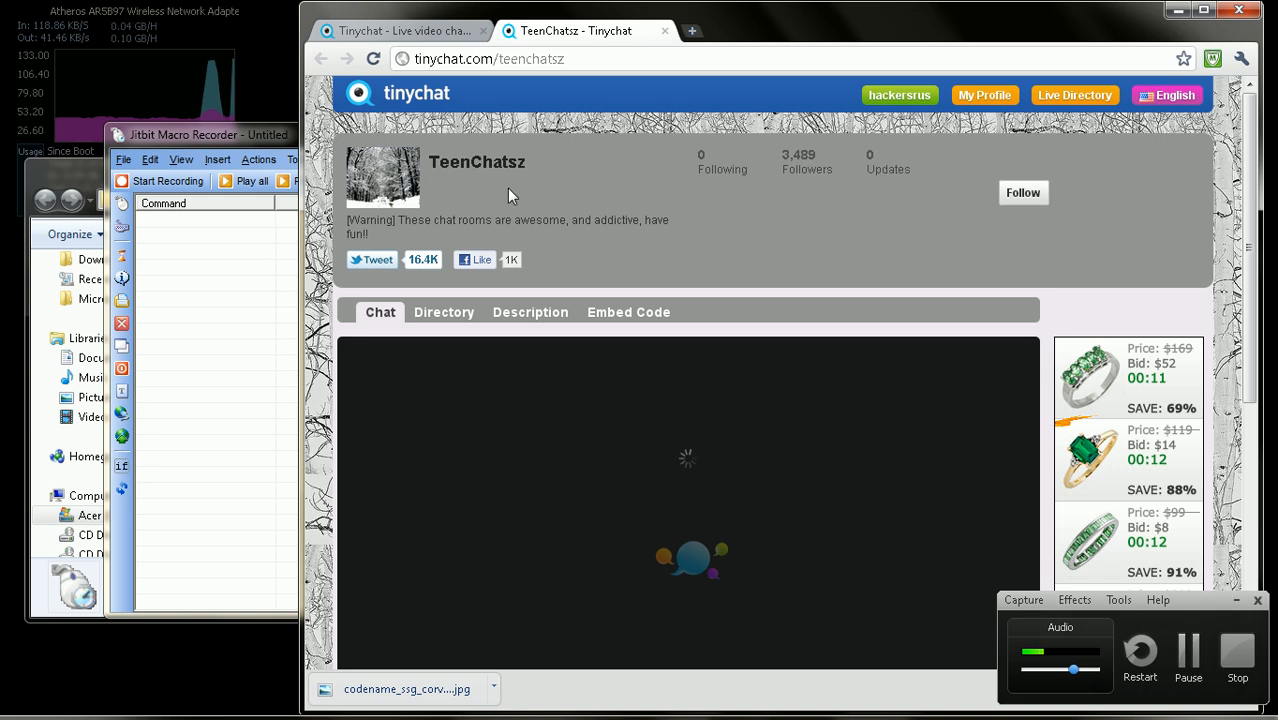
scroll(718, 238, down, 5)
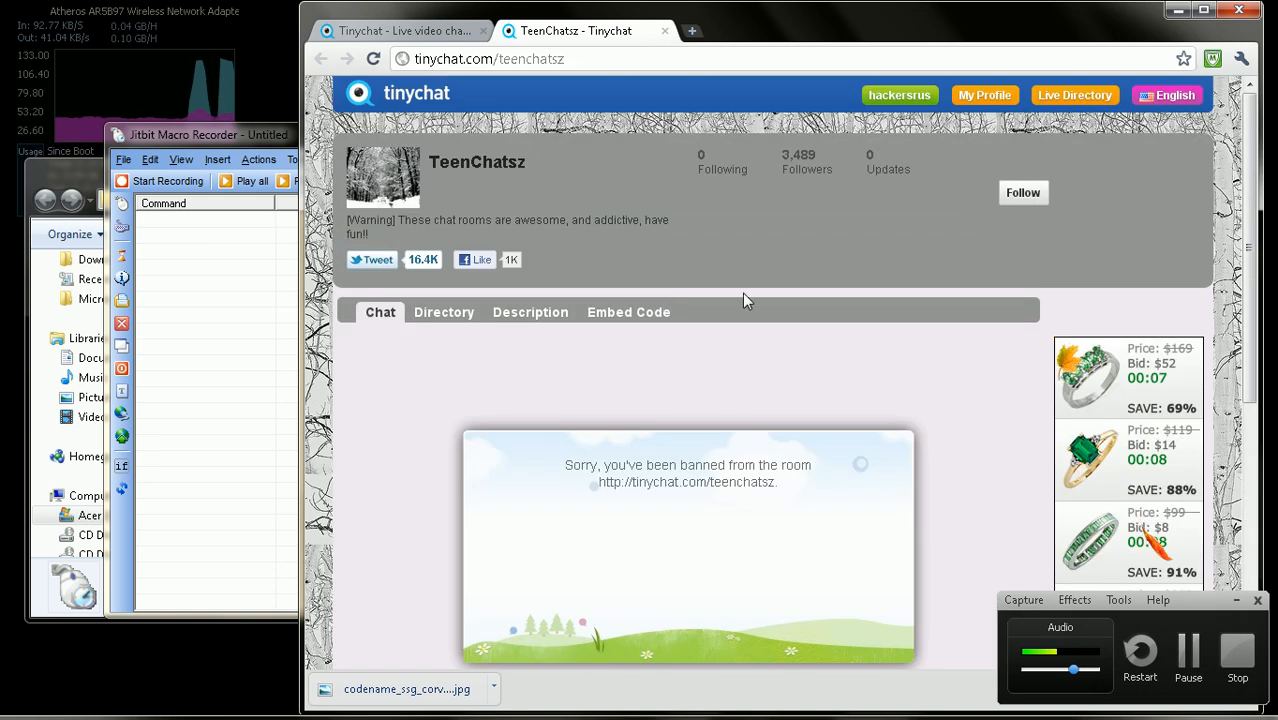
click(664, 31)
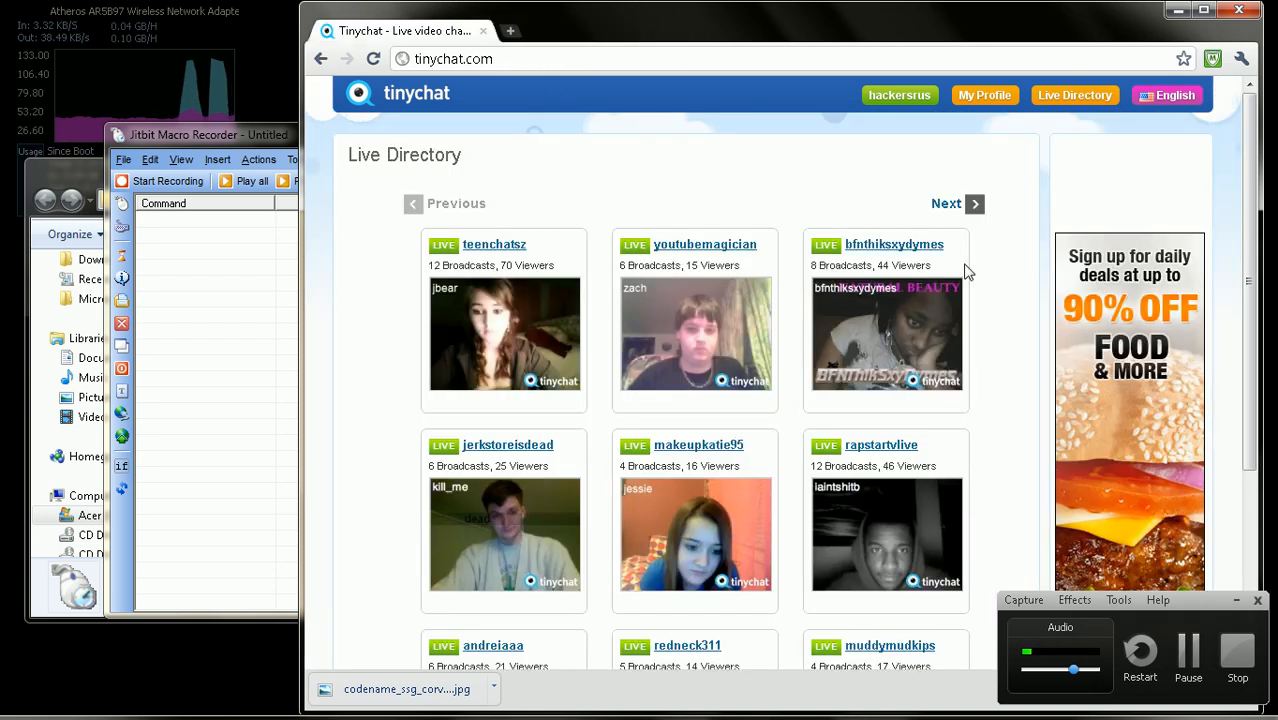
Go to the next page of the live directory and open the second row's middle room in a new tab.
click(943, 203)
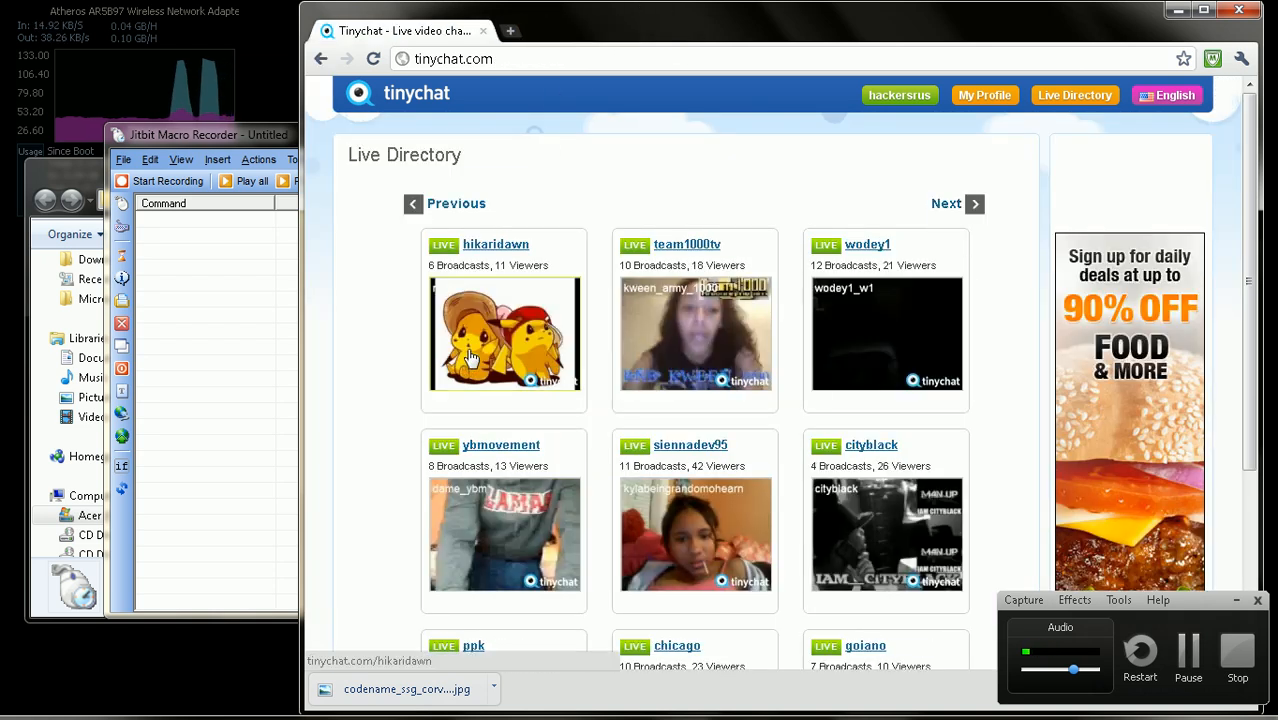
middle_click(697, 549)
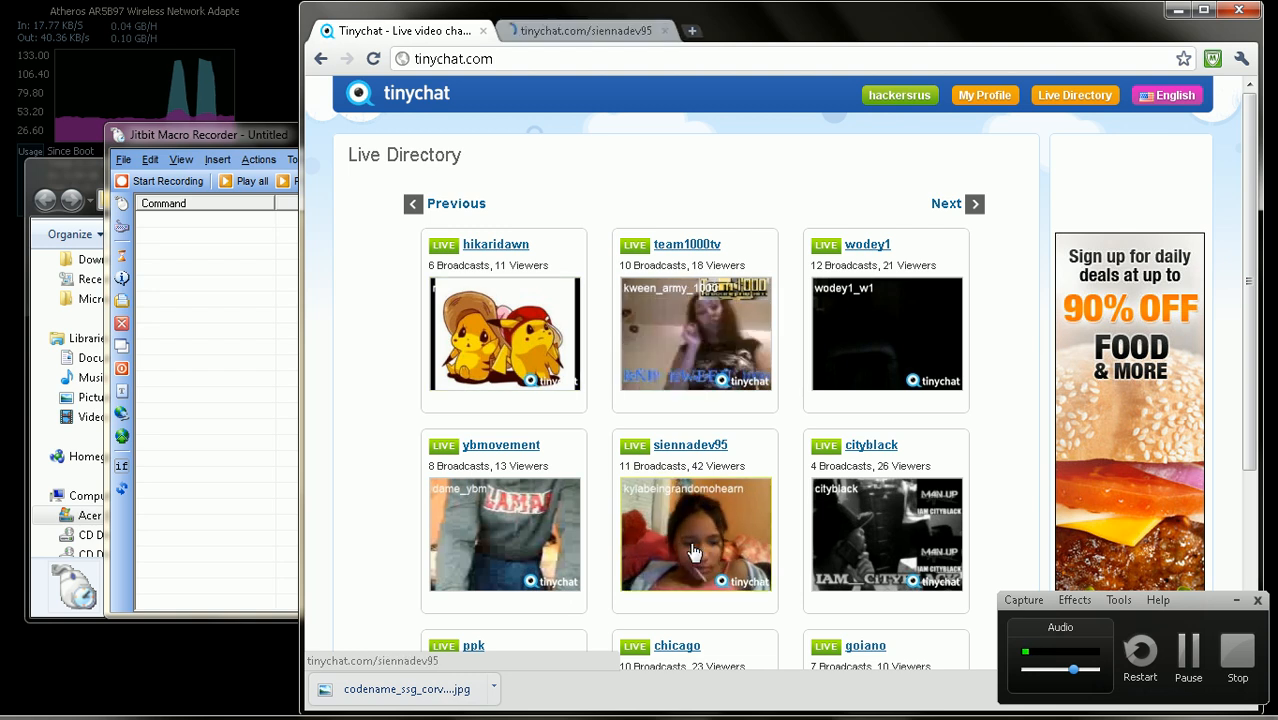
click(600, 31)
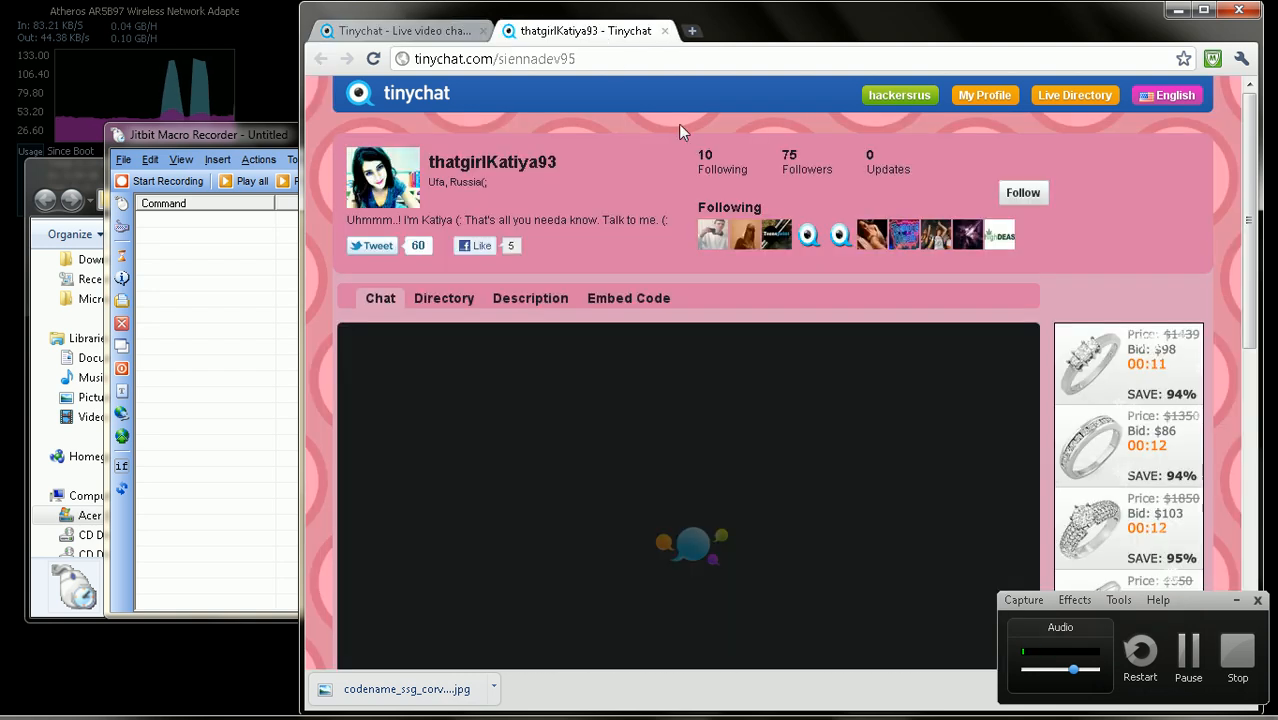
Highlight the room name in the page address, look over the room's chat area and close the tab.
click(506, 61)
double_click(506, 61)
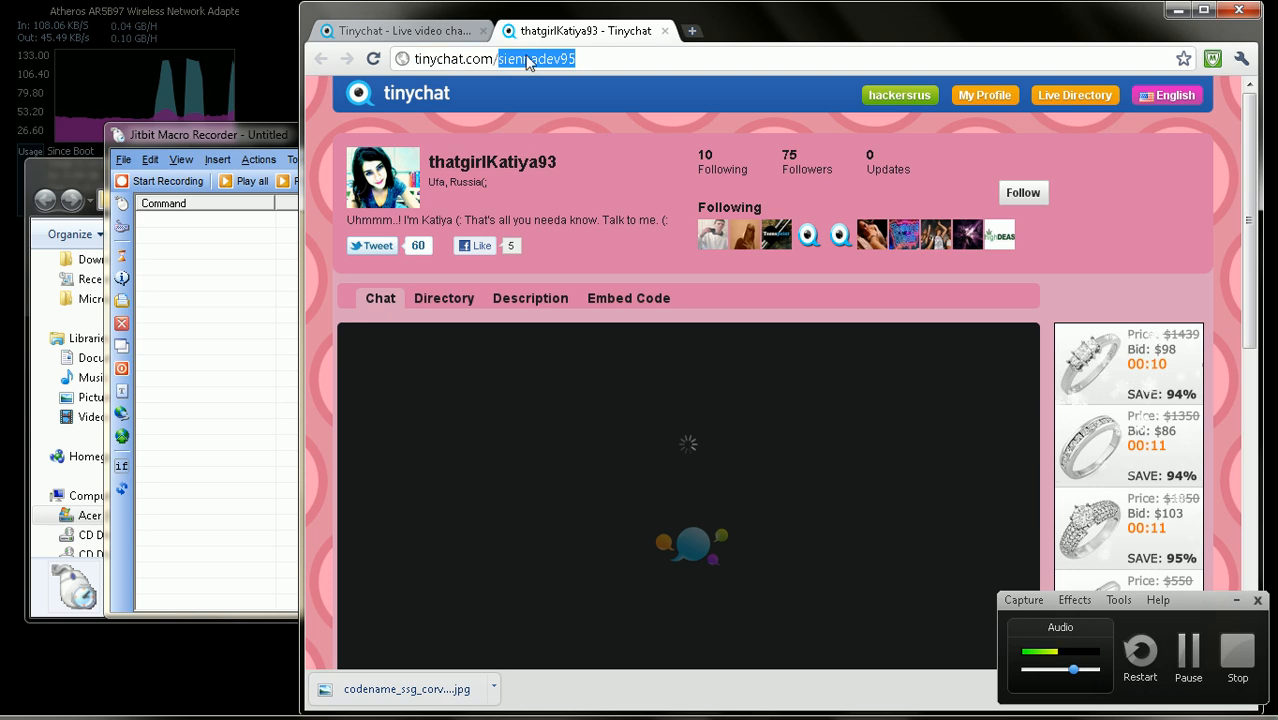
click(506, 58)
double_click(506, 58)
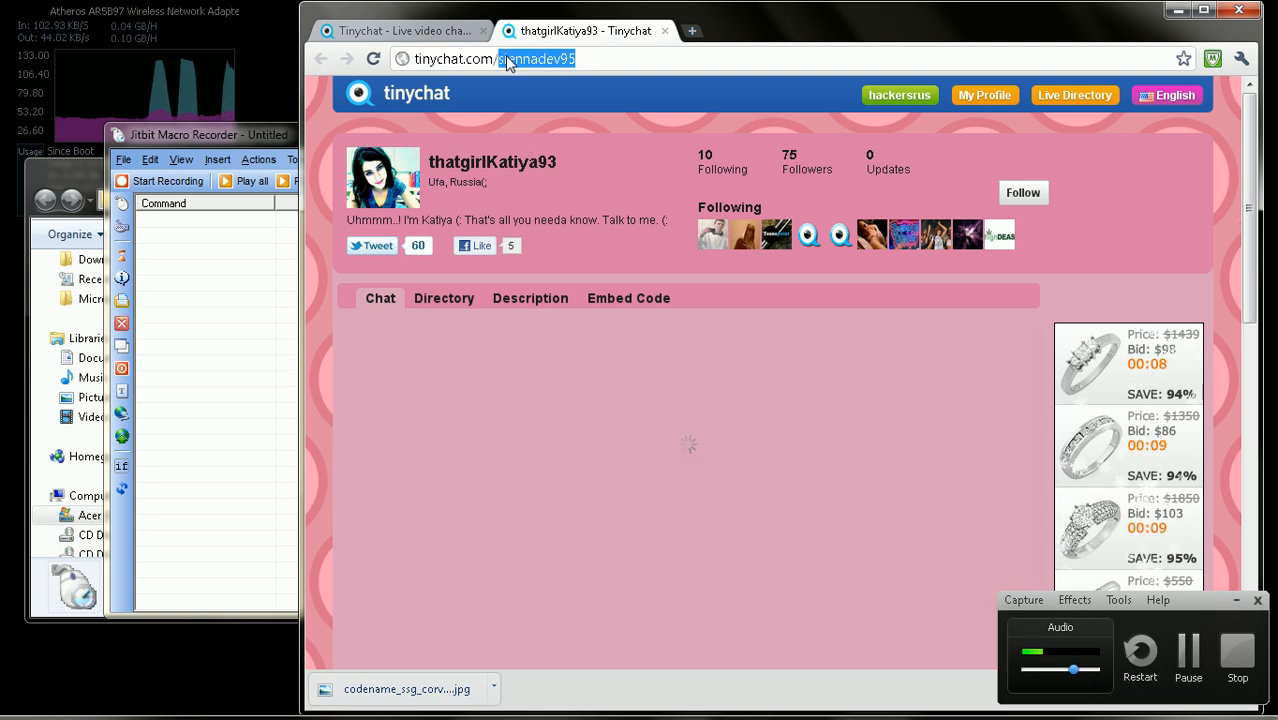
scroll(543, 125, down, 3)
scroll(542, 135, down, 3)
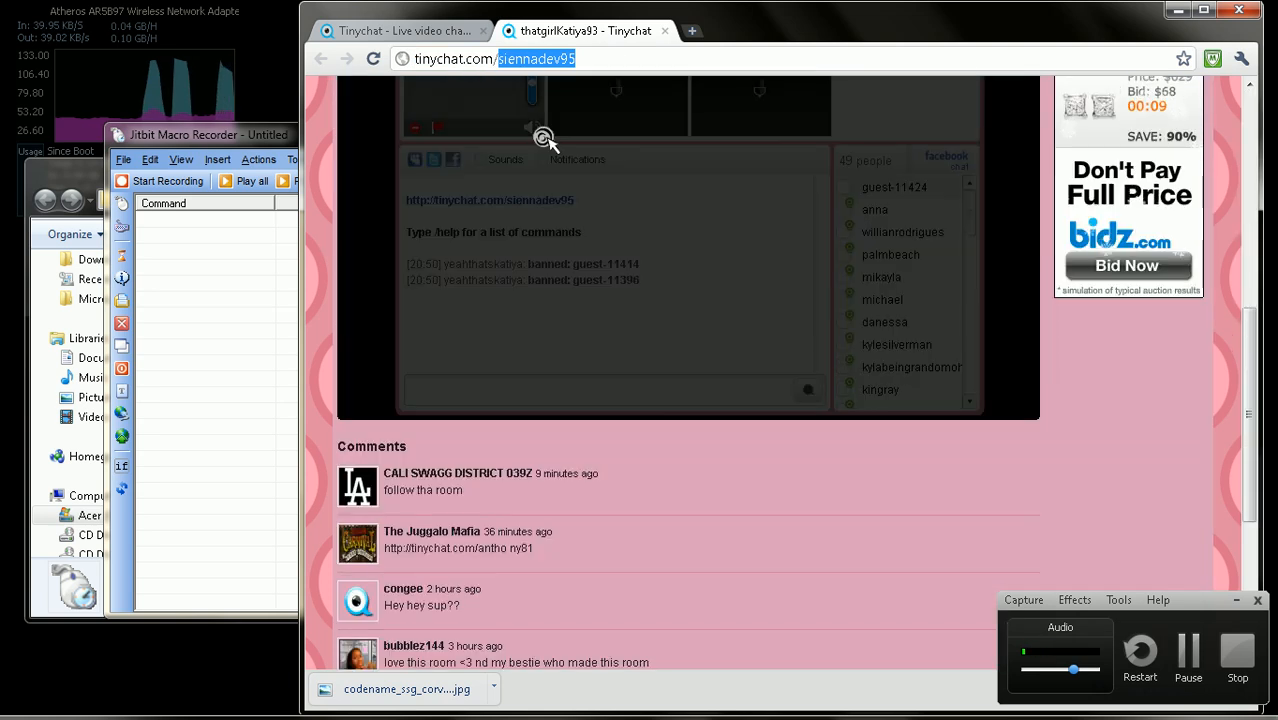
key(ctrl+w)
key(ctrl+t)
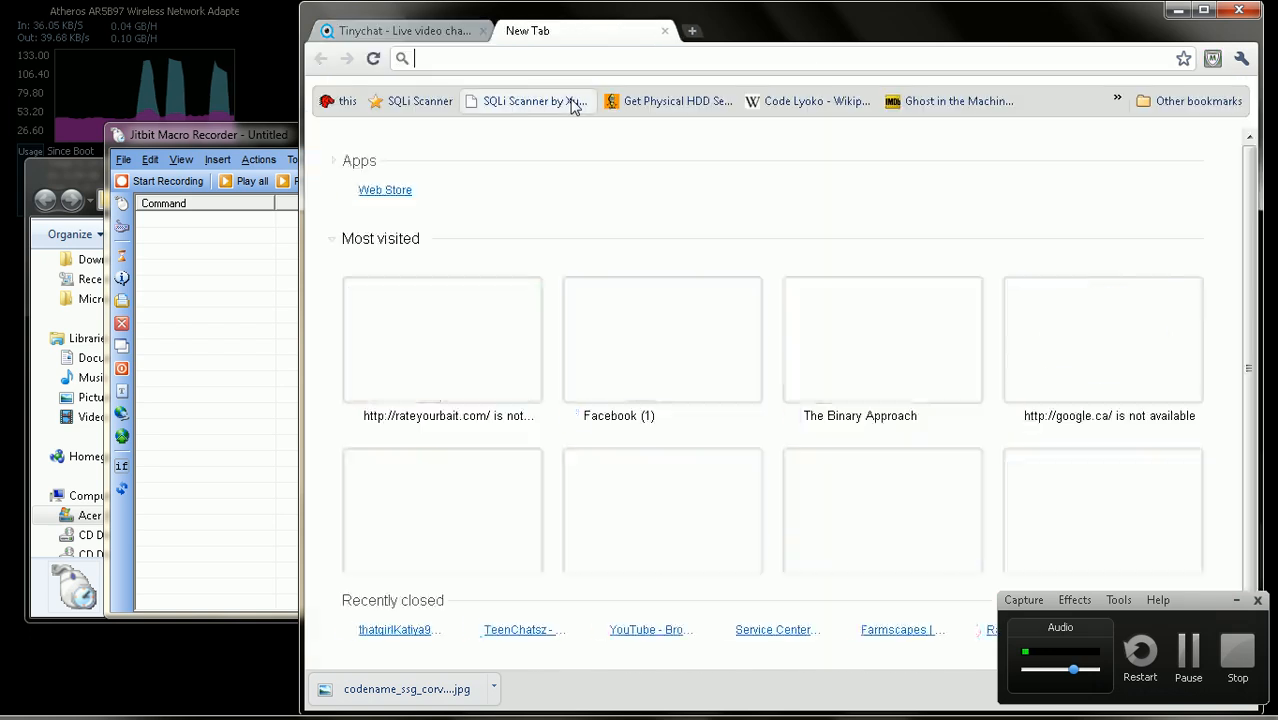
text(http://192)
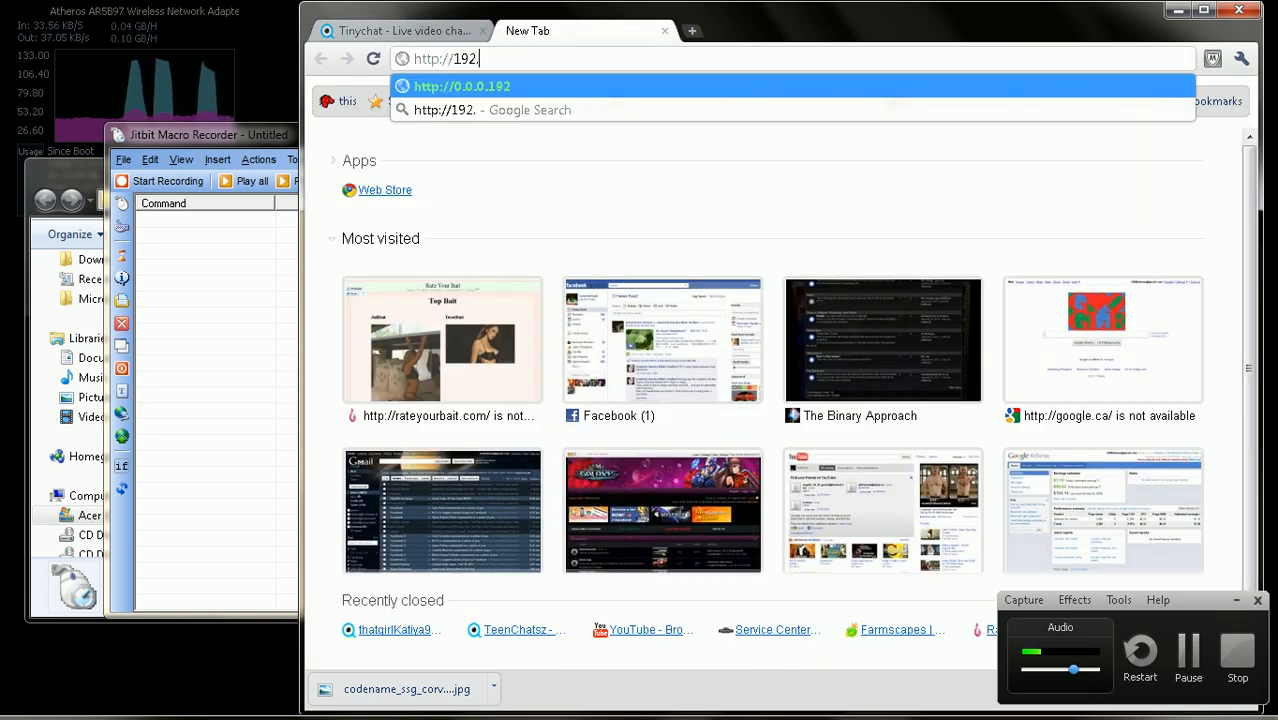
text(.168.0.)
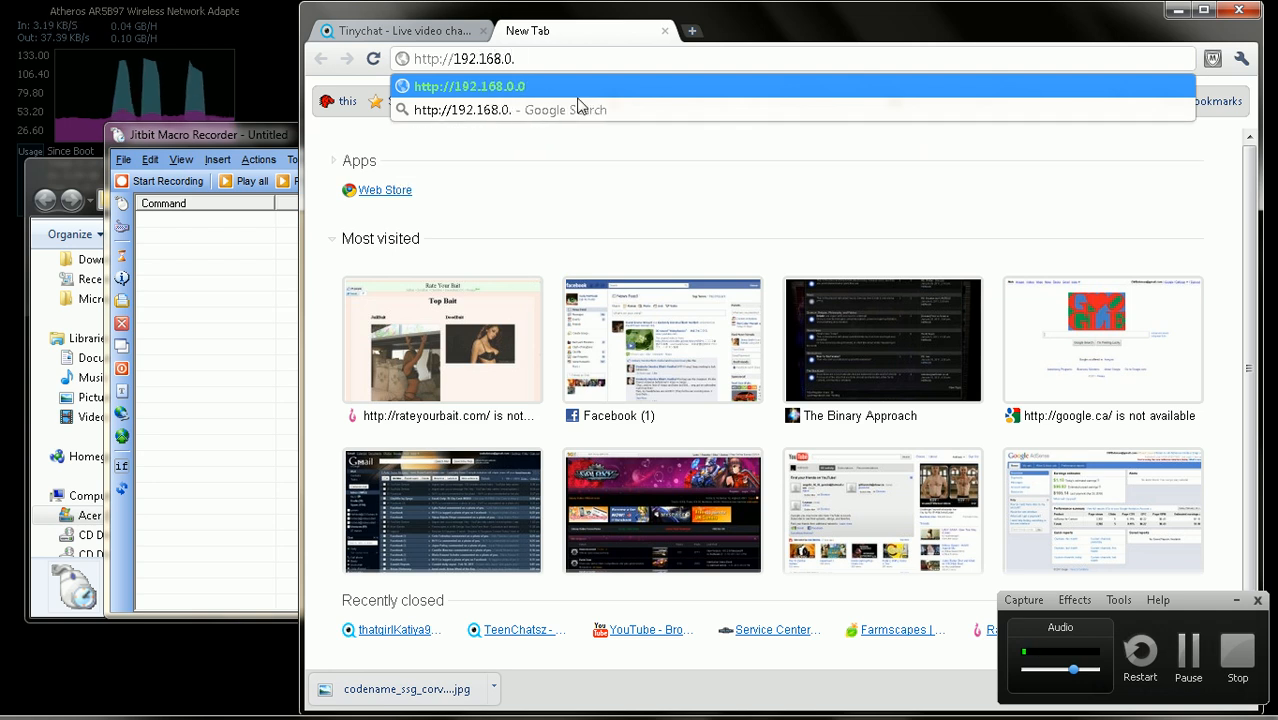
text(125/)
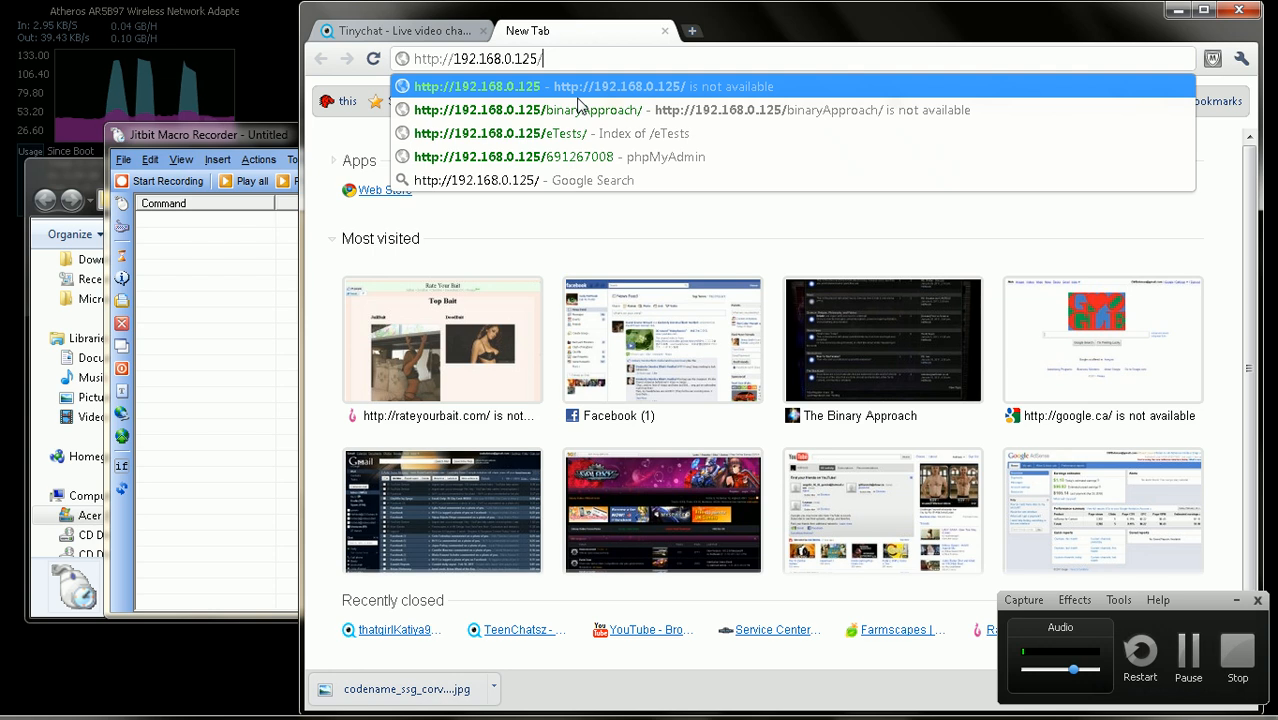
text(tinyC)
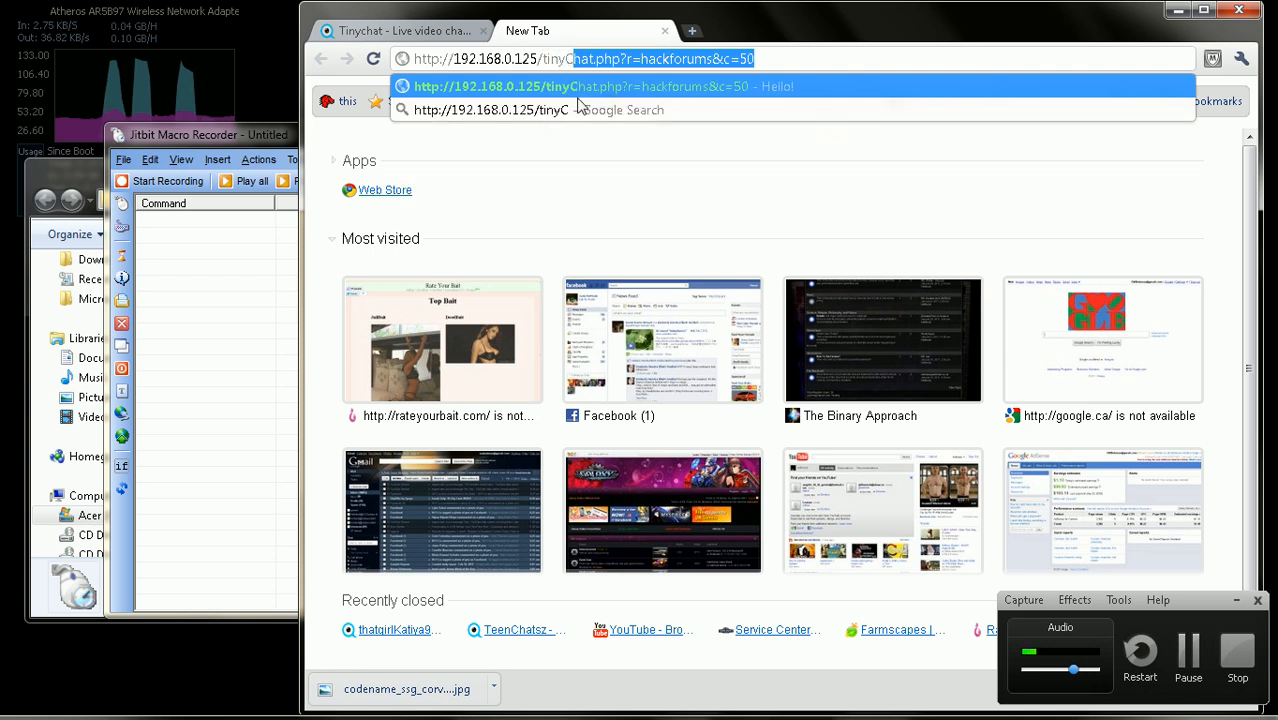
key(End)
drag(640, 58, 756, 58)
text(siennadev95)
key(Return)
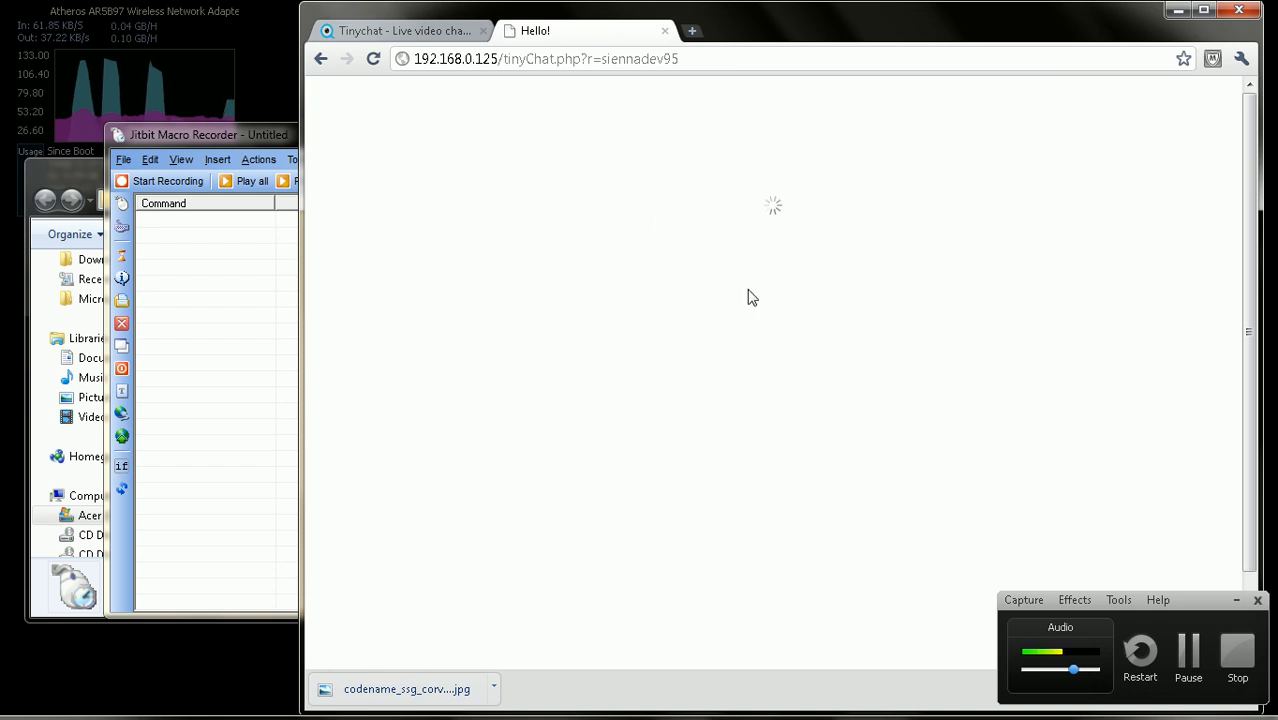
click(1236, 601)
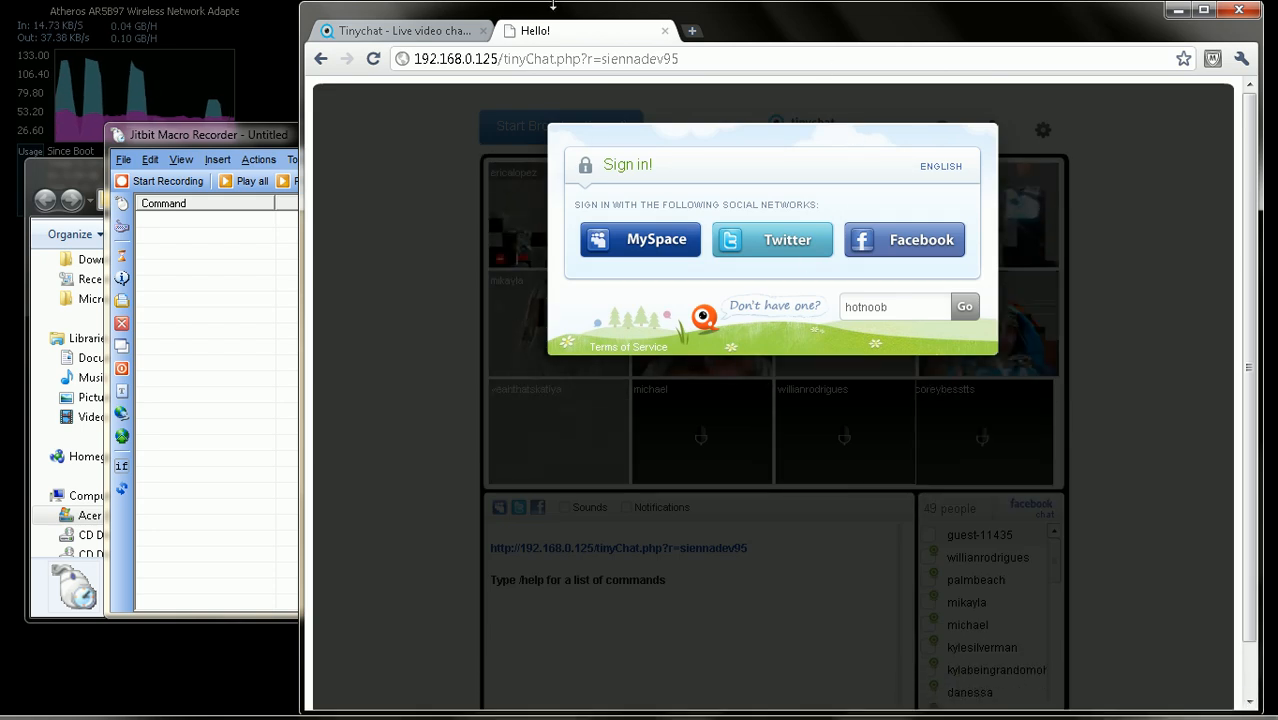
click(667, 30)
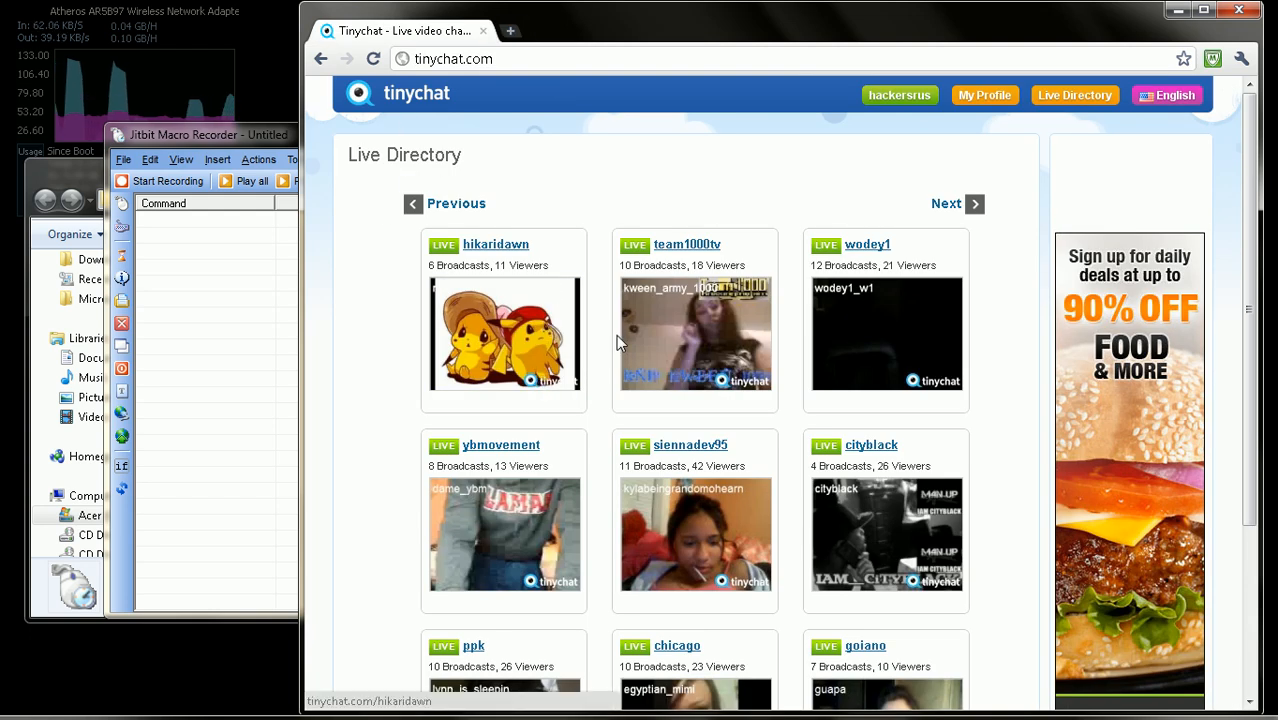
Start recording a macro and copy the link address of the hikaridawn room in the live directory.
click(156, 186)
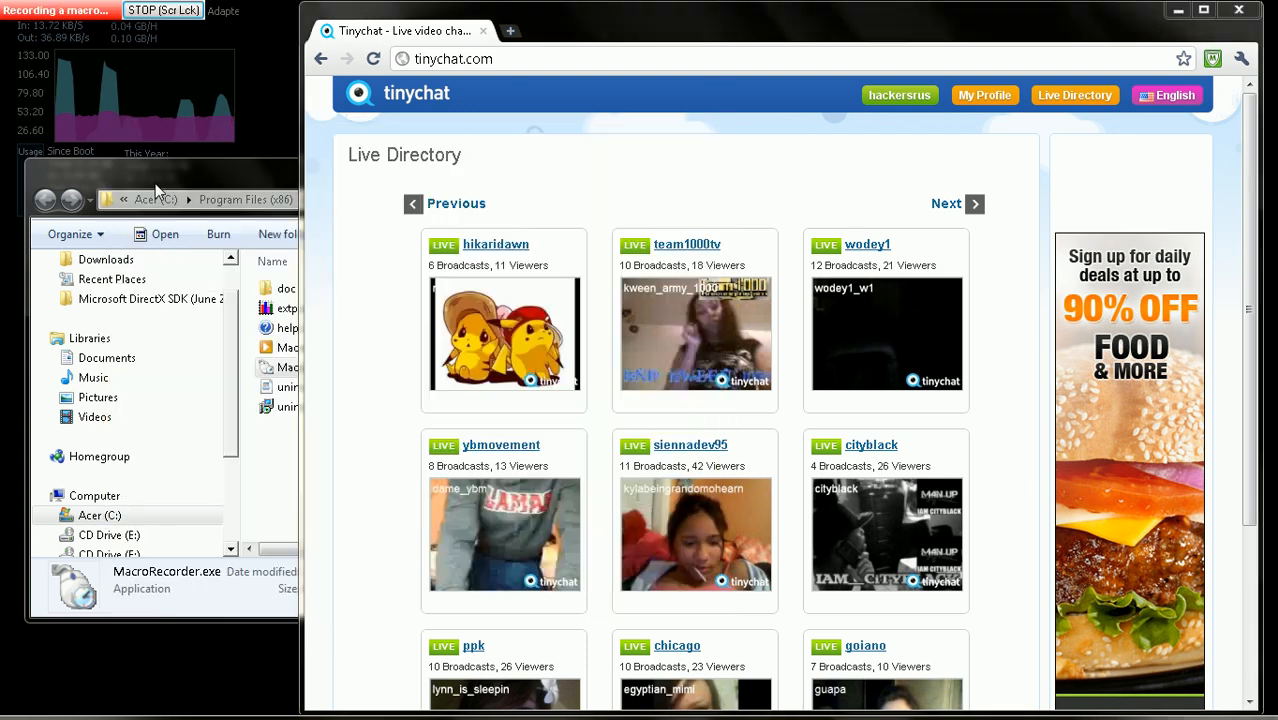
right_click(535, 360)
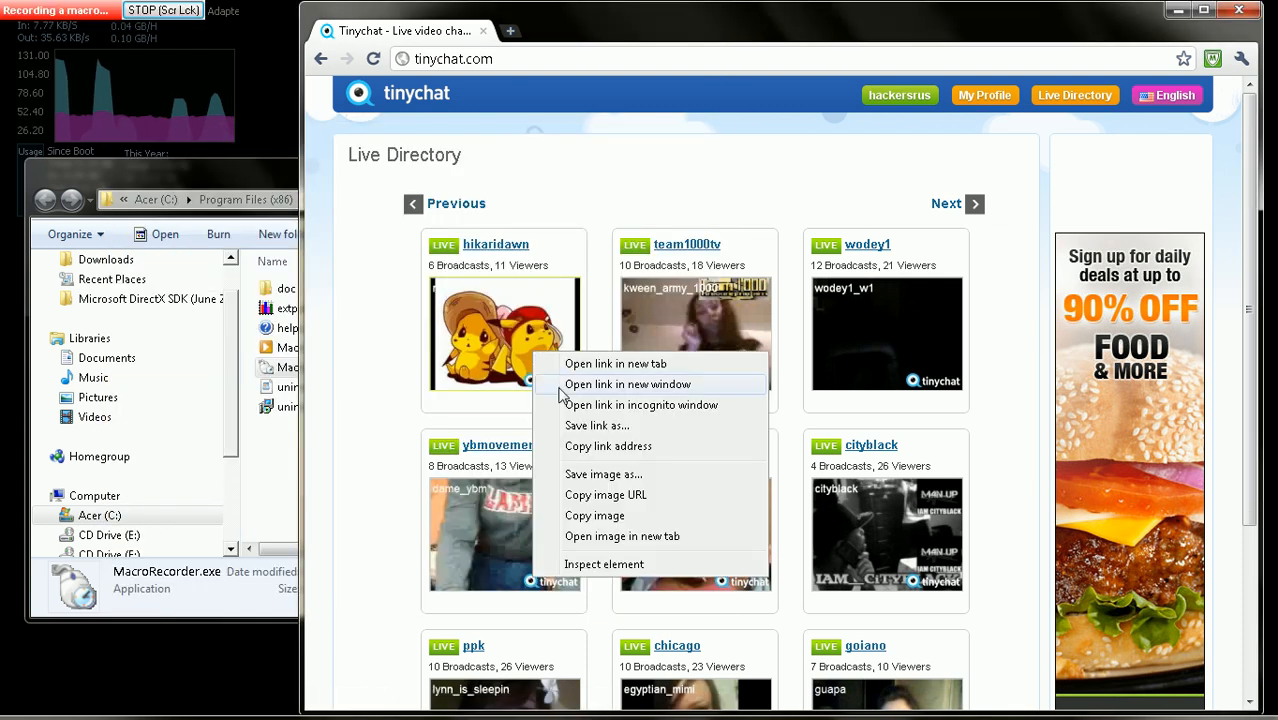
click(652, 453)
click(510, 31)
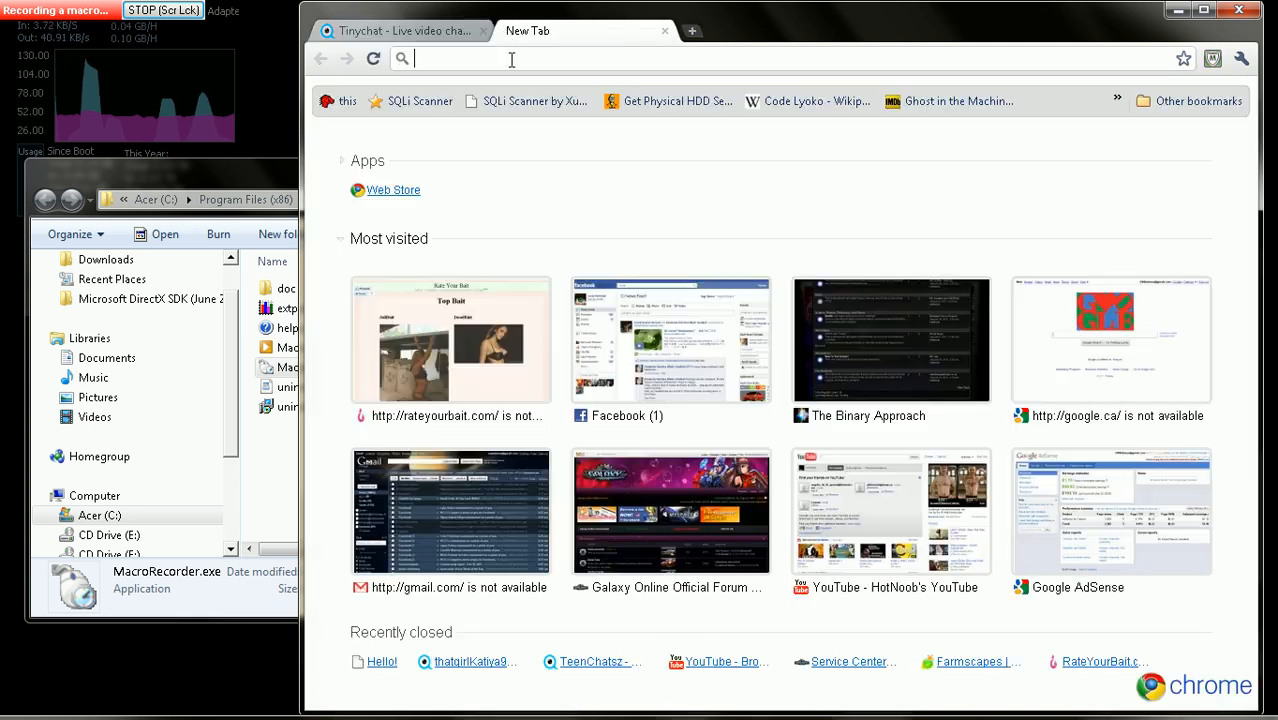
text(http://)
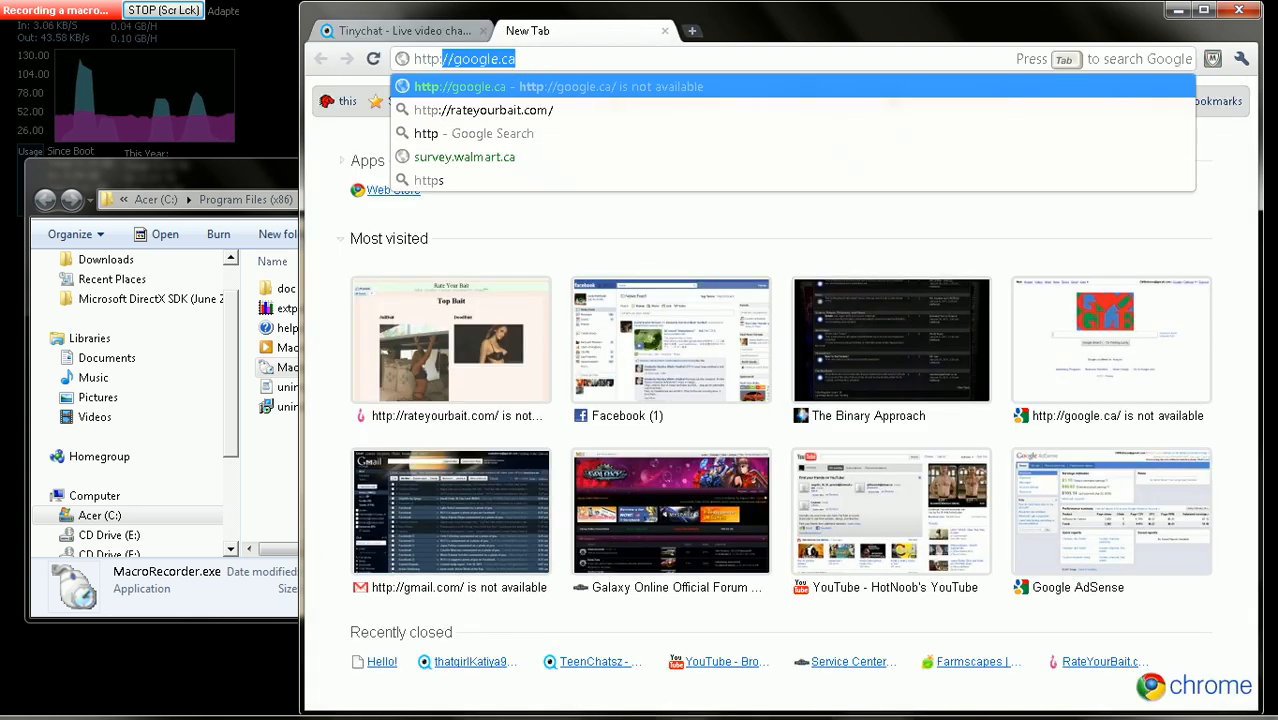
text(192)
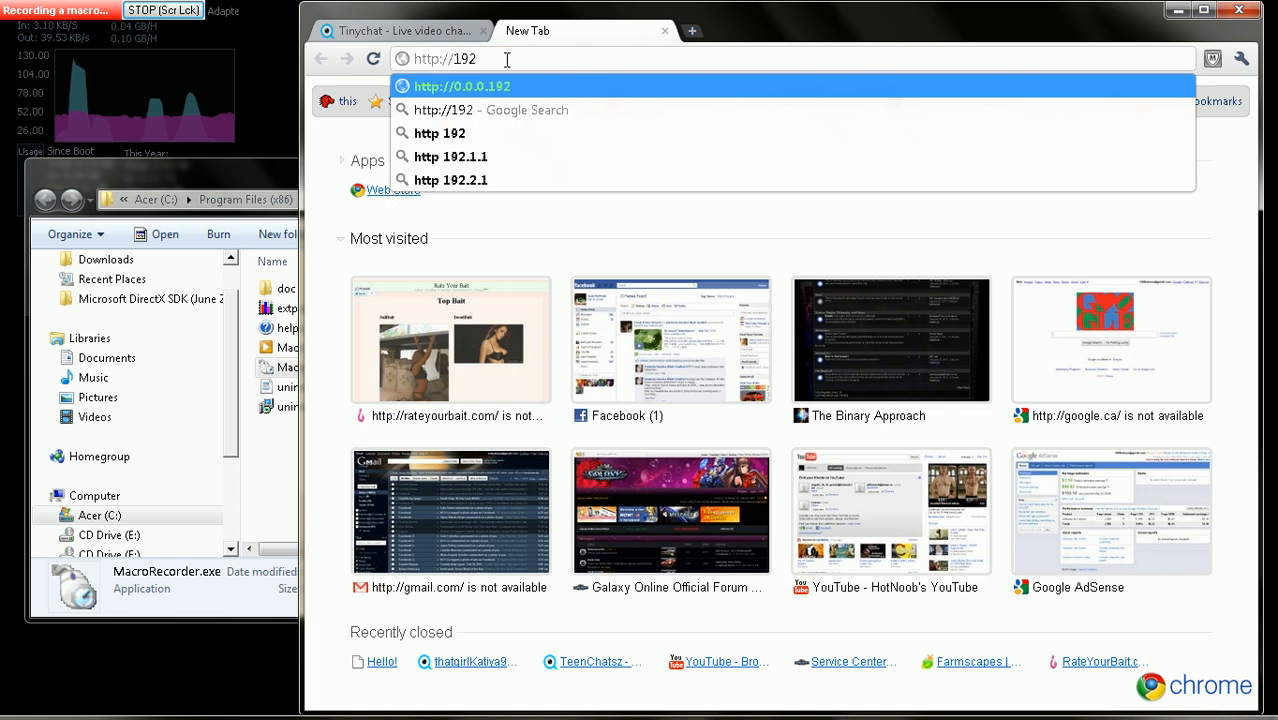
text(.168.0)
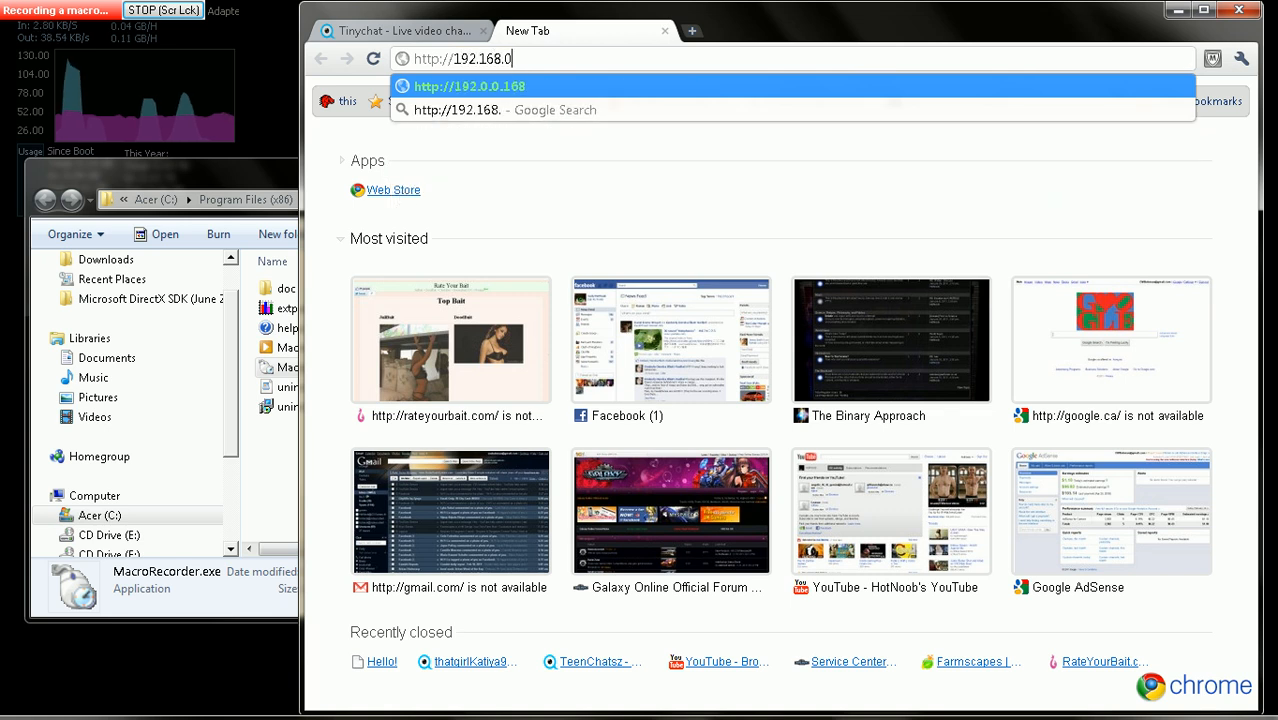
text(.125/)
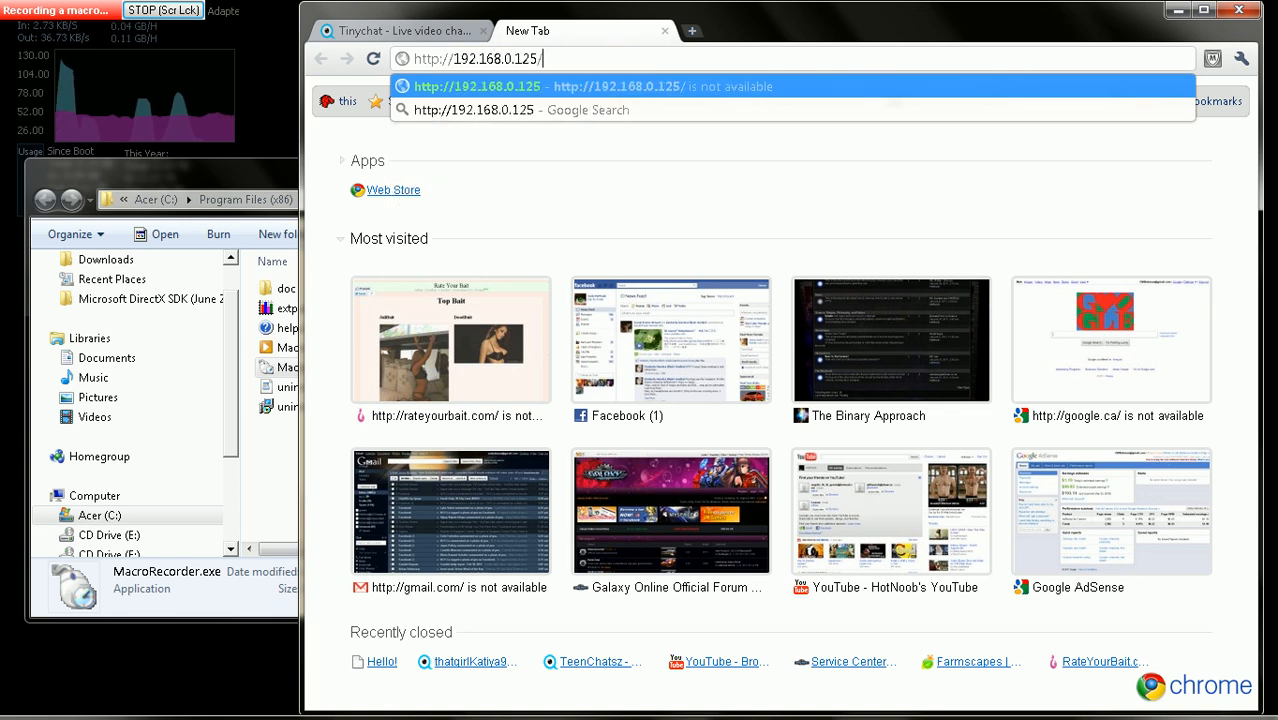
text(tinyCh)
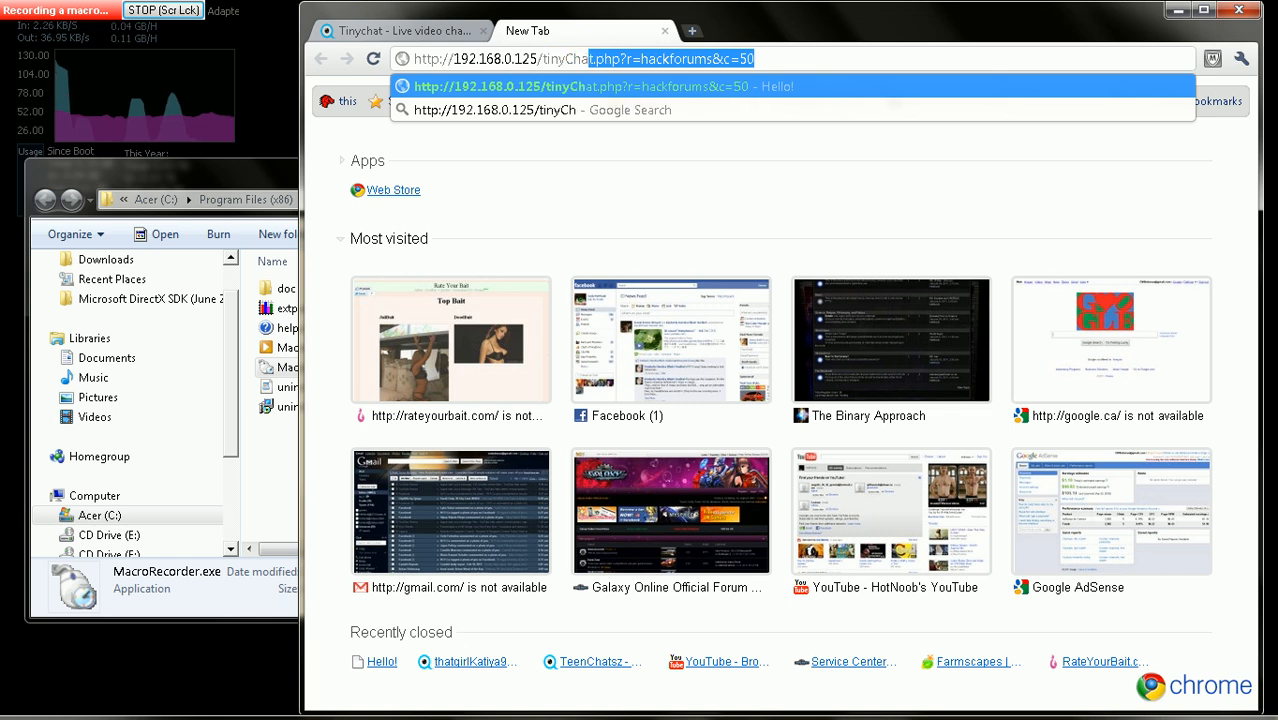
text(at.php?r)
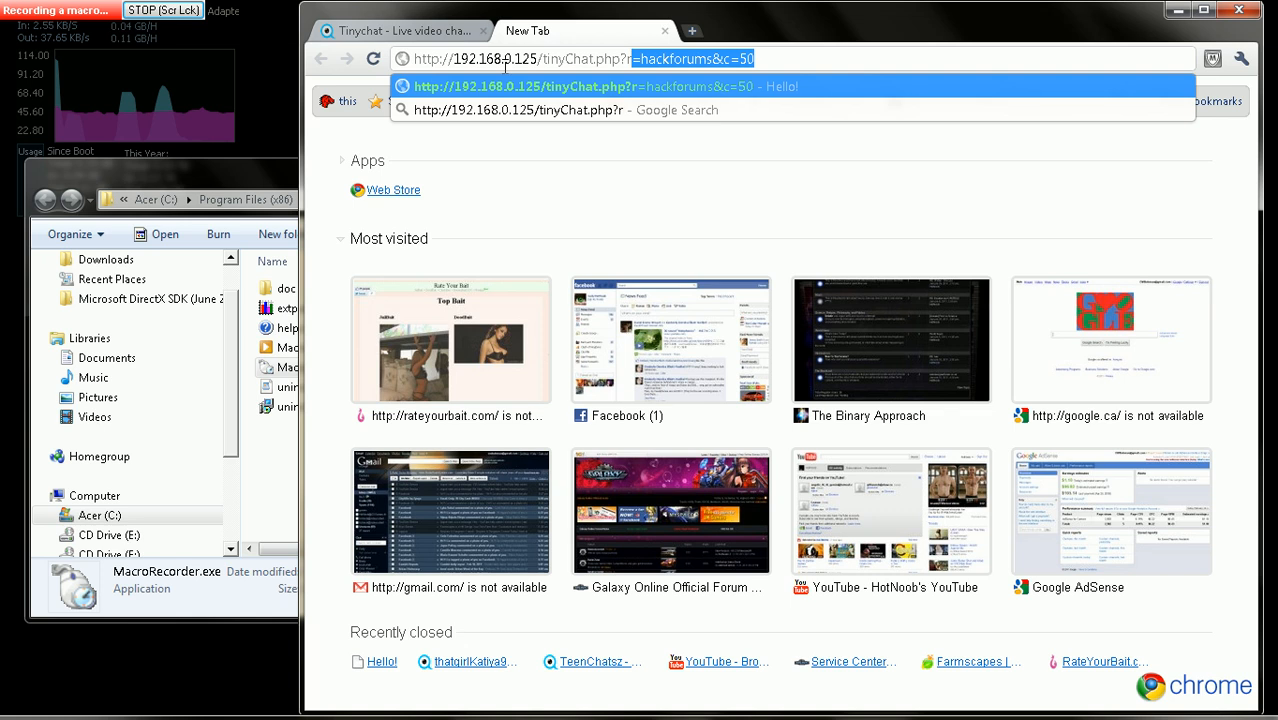
key(ctrl+v)
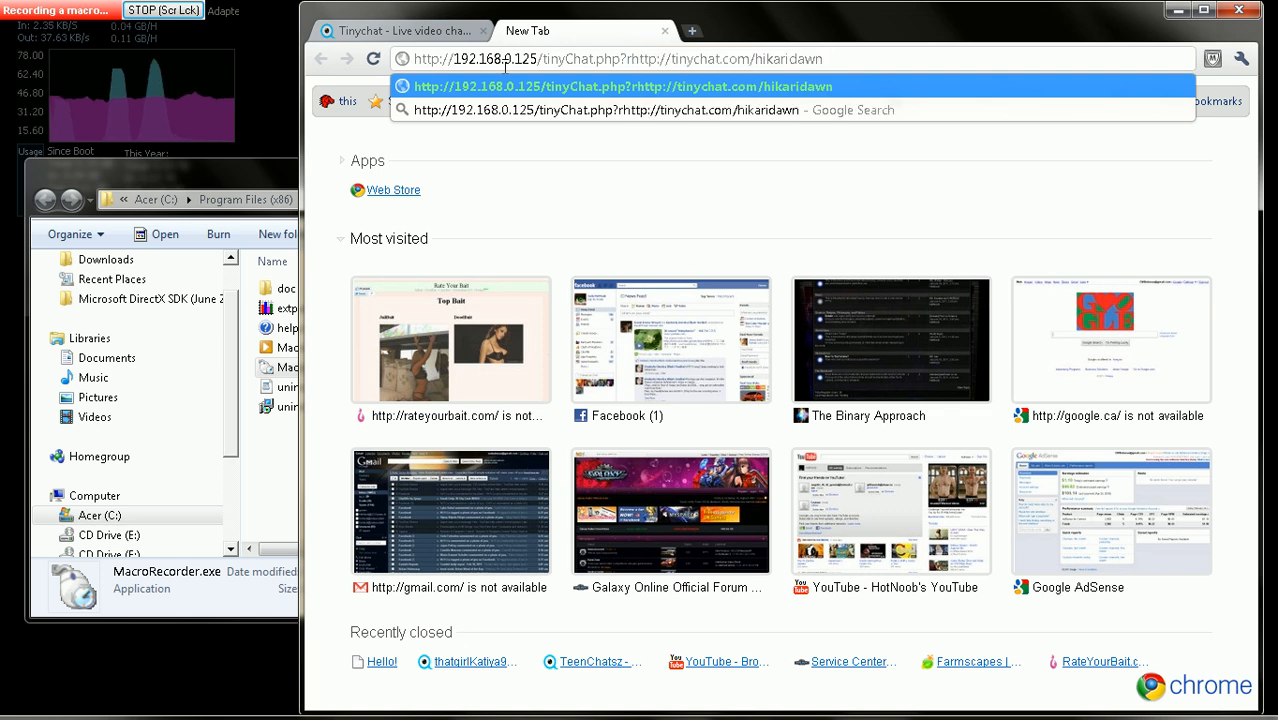
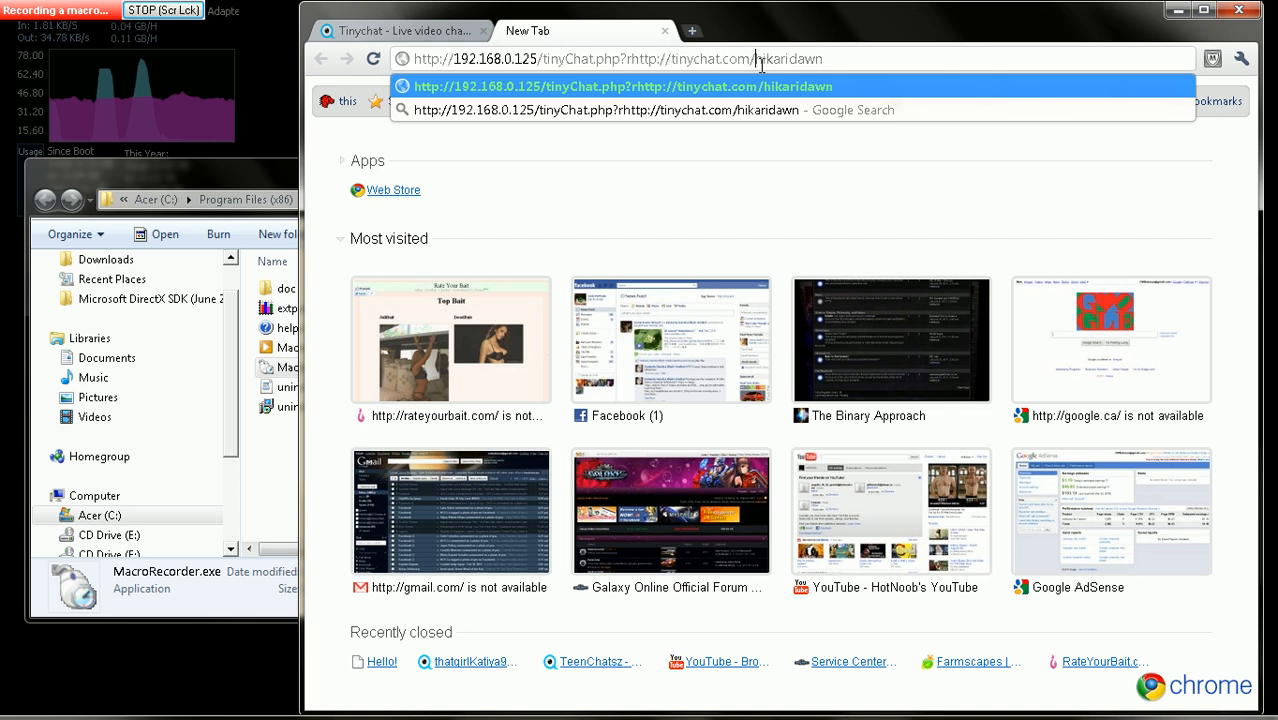
Trim the pasted link to its room name, insert the missing equals sign and load 192.168.0.125/tinyChat.php?r=hikaridawn.
key(BackSpace)
key(BackSpace)
key(BackSpace)
key(BackSpace)
key(BackSpace)
key(BackSpace)
key(BackSpace)
key(BackSpace)
key(BackSpace)
key(BackSpace)
key(BackSpace)
key(BackSpace)
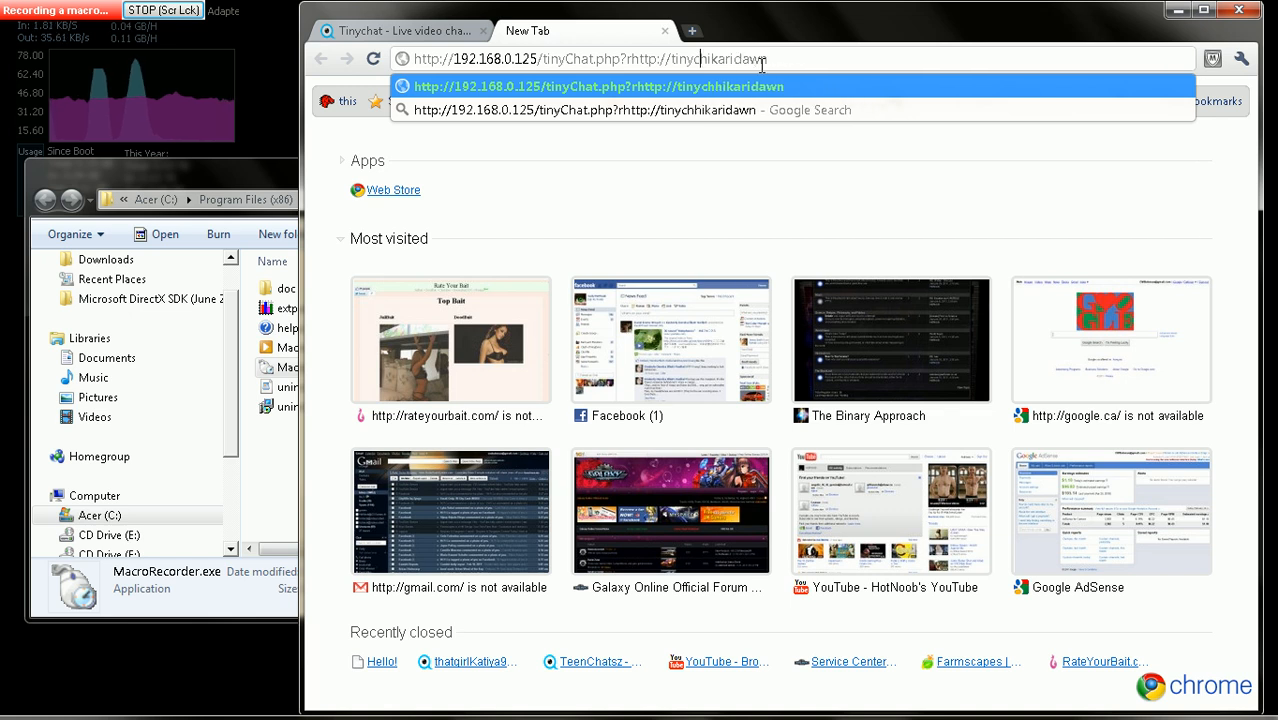
key(BackSpace)
key(BackSpace)
key(BackSpace)
key(BackSpace)
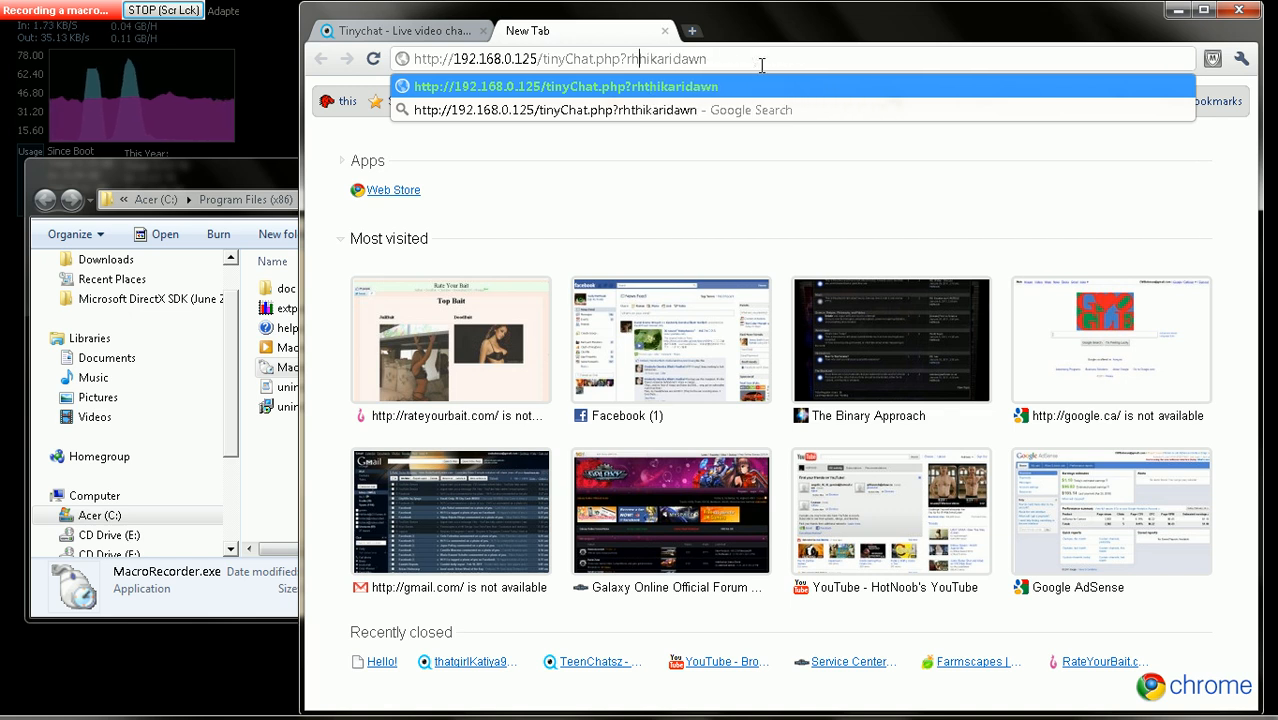
text(=)
key(Return)
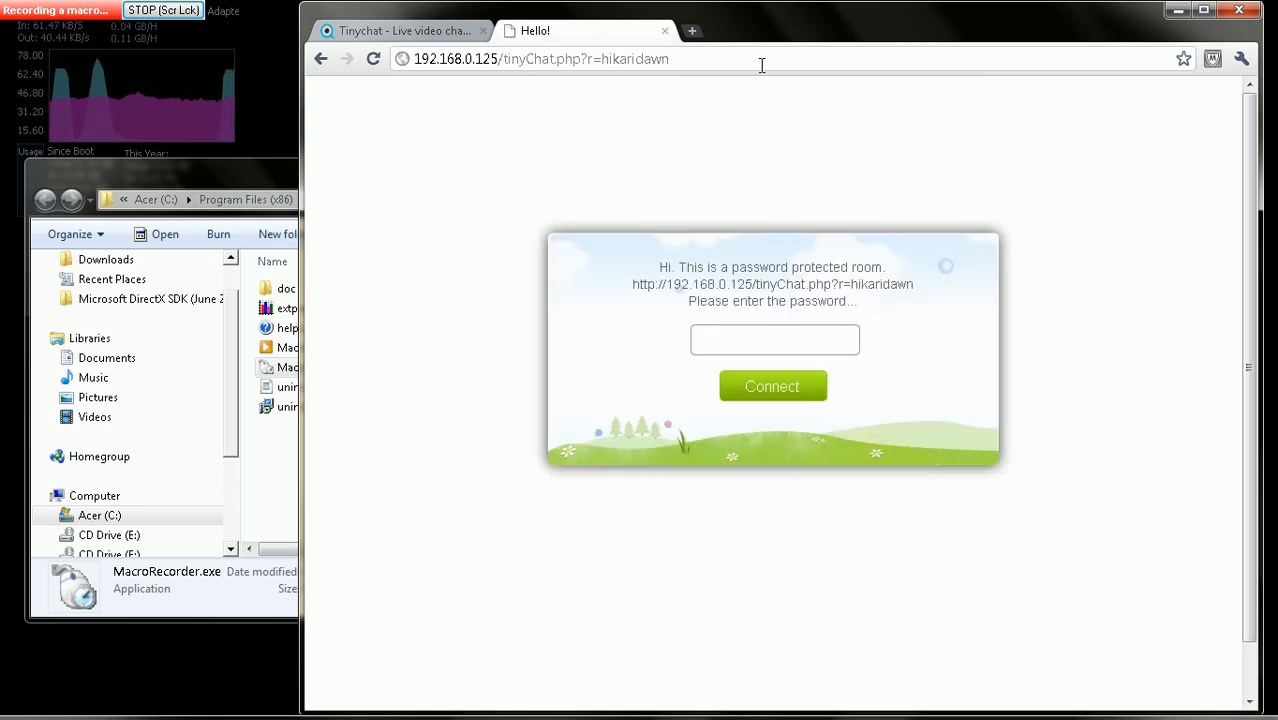
Stop the macro recording and delete all of its recorded commands.
key(Scroll_Lock)
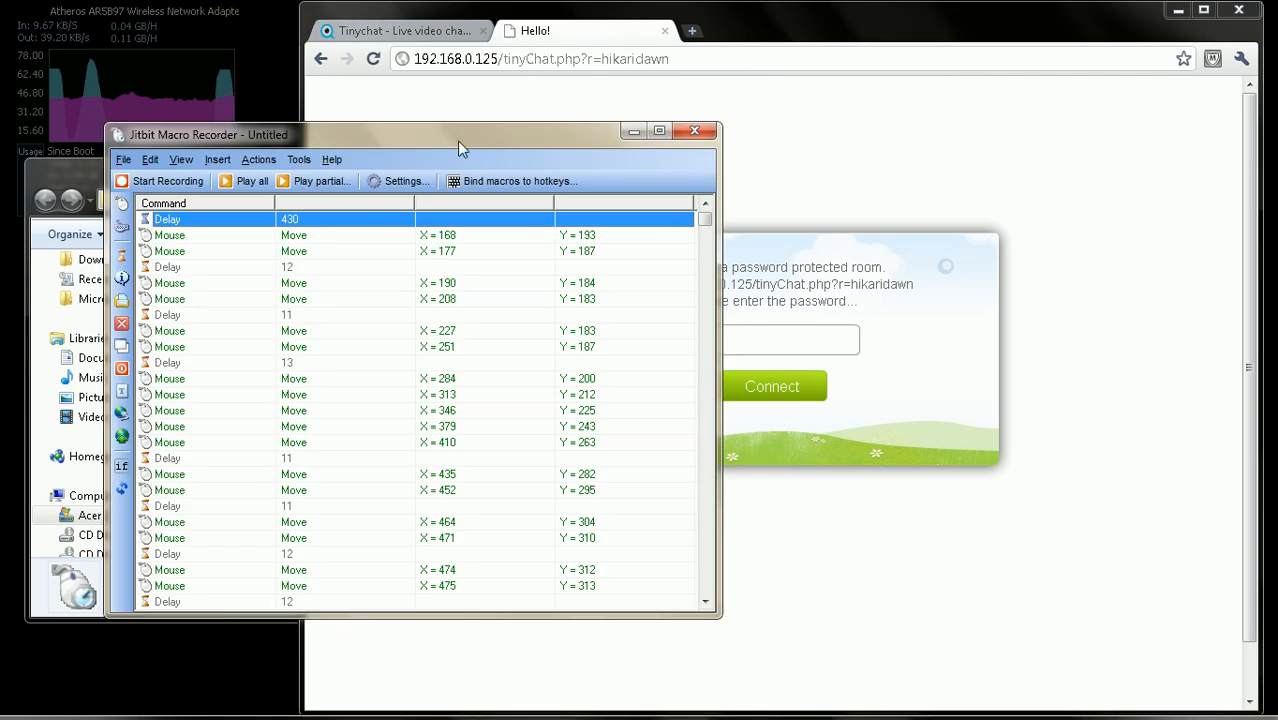
key(ctrl+a)
key(Delete)
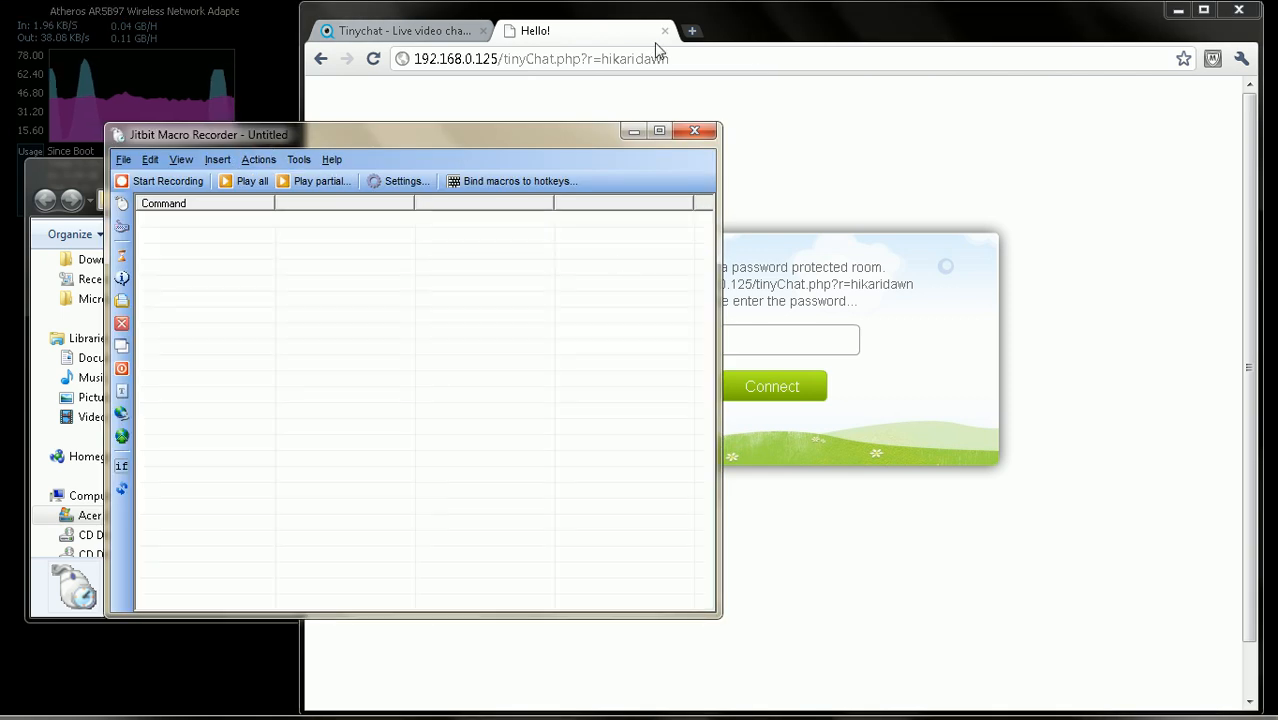
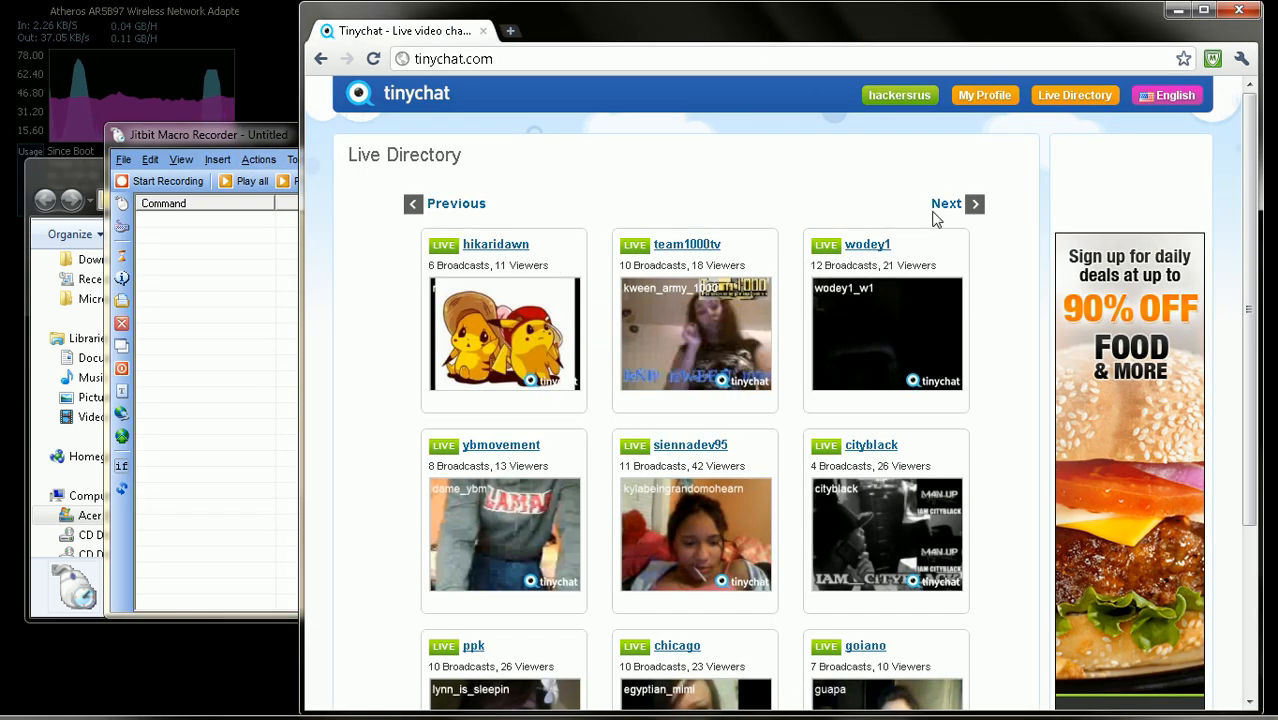
Go to the live directory's next page, start a new macro recording and copy the rapstartvlive room's link address.
click(947, 206)
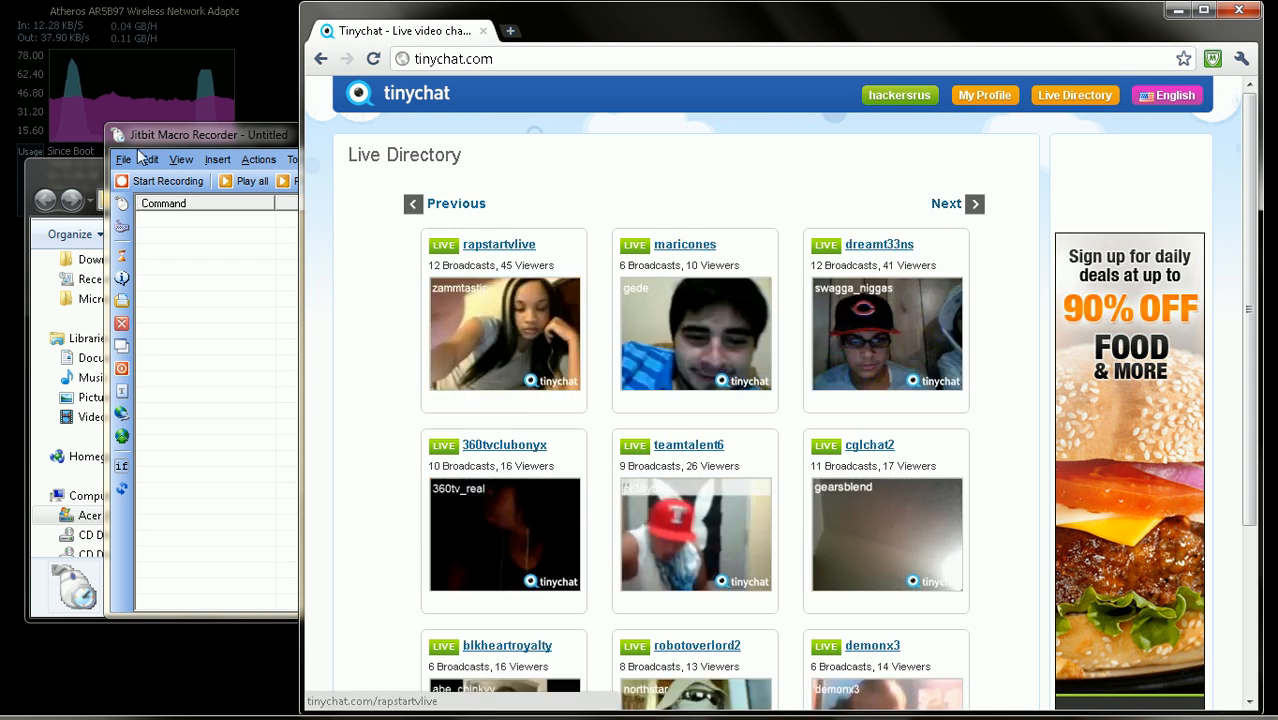
key(Scroll_Lock)
right_click(501, 341)
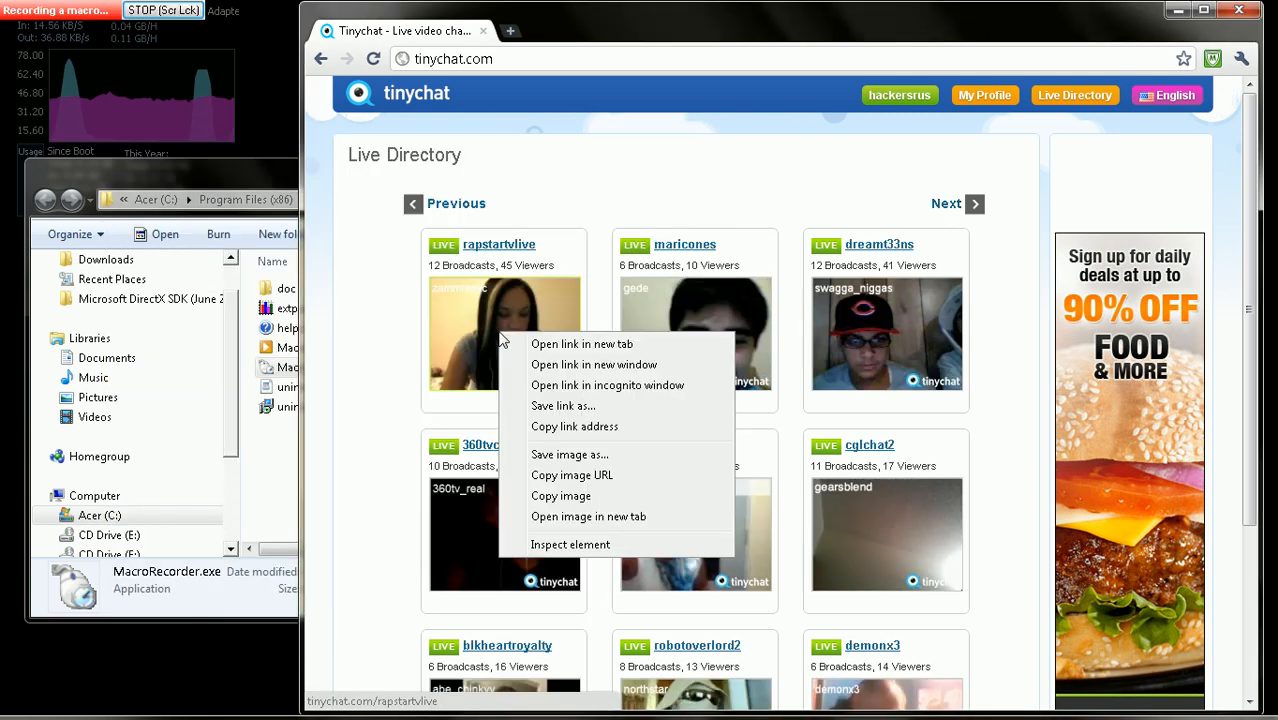
click(575, 426)
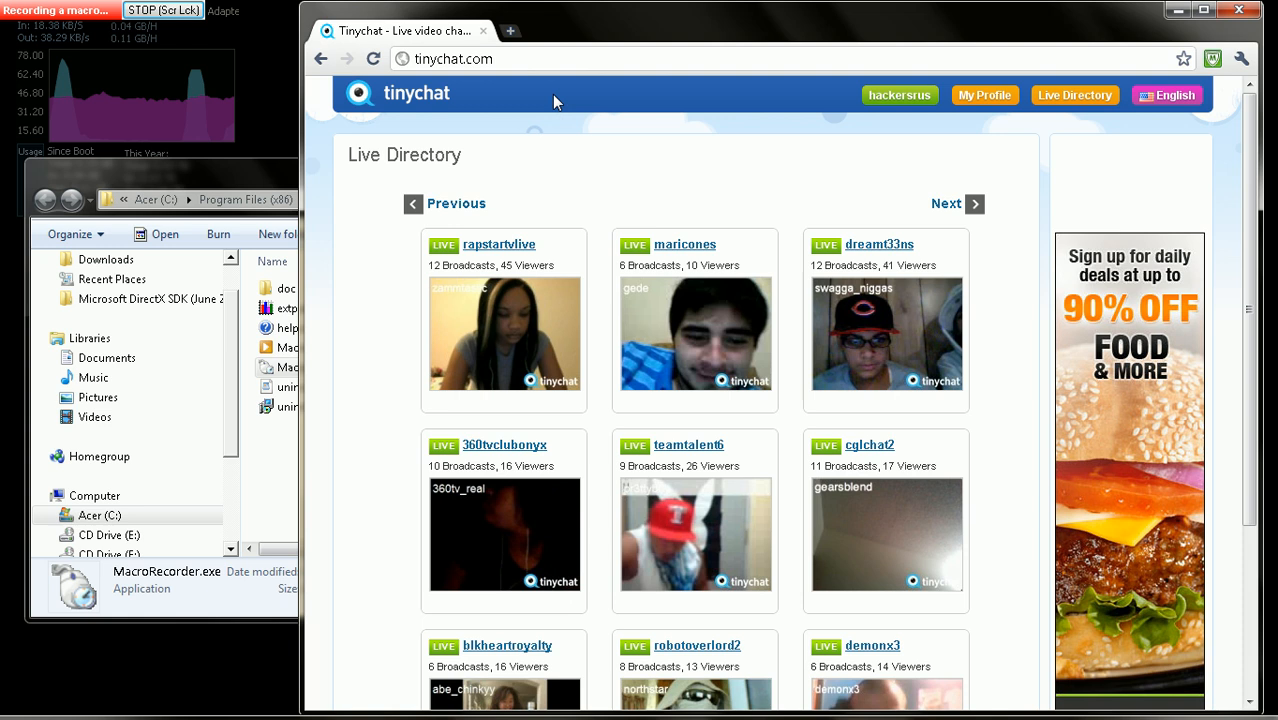
click(510, 31)
text(http)
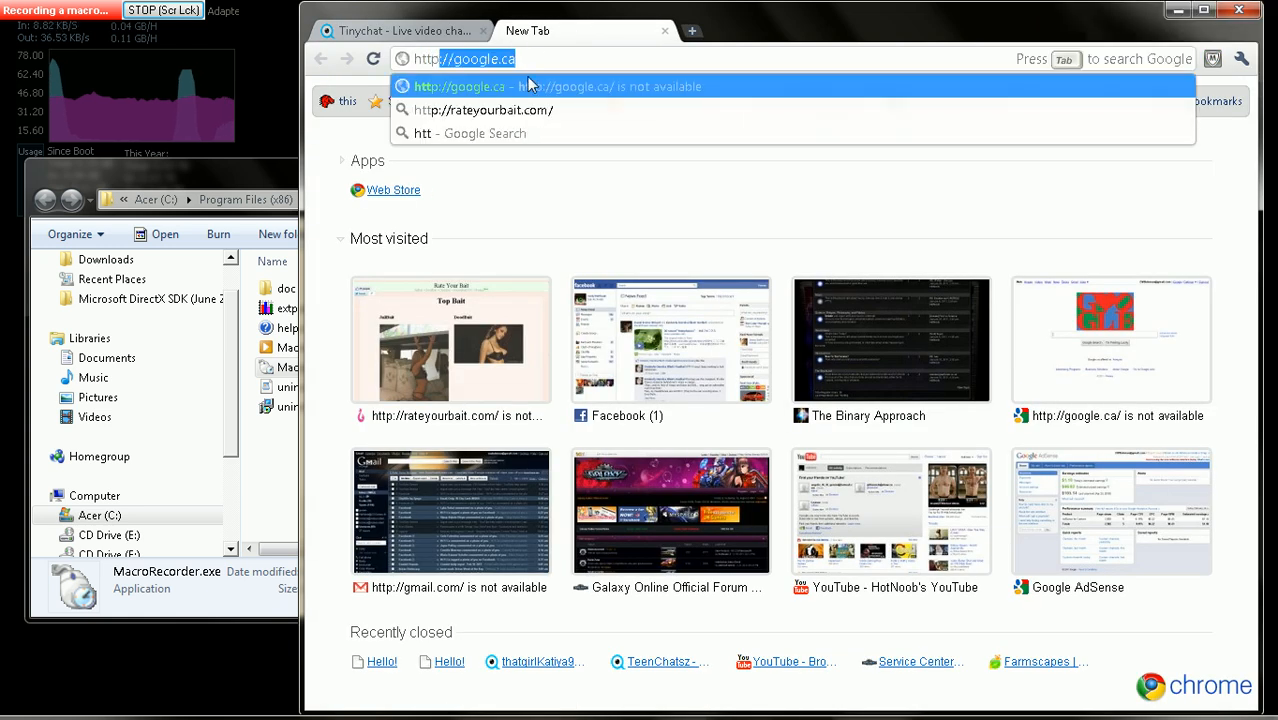
text(://192)
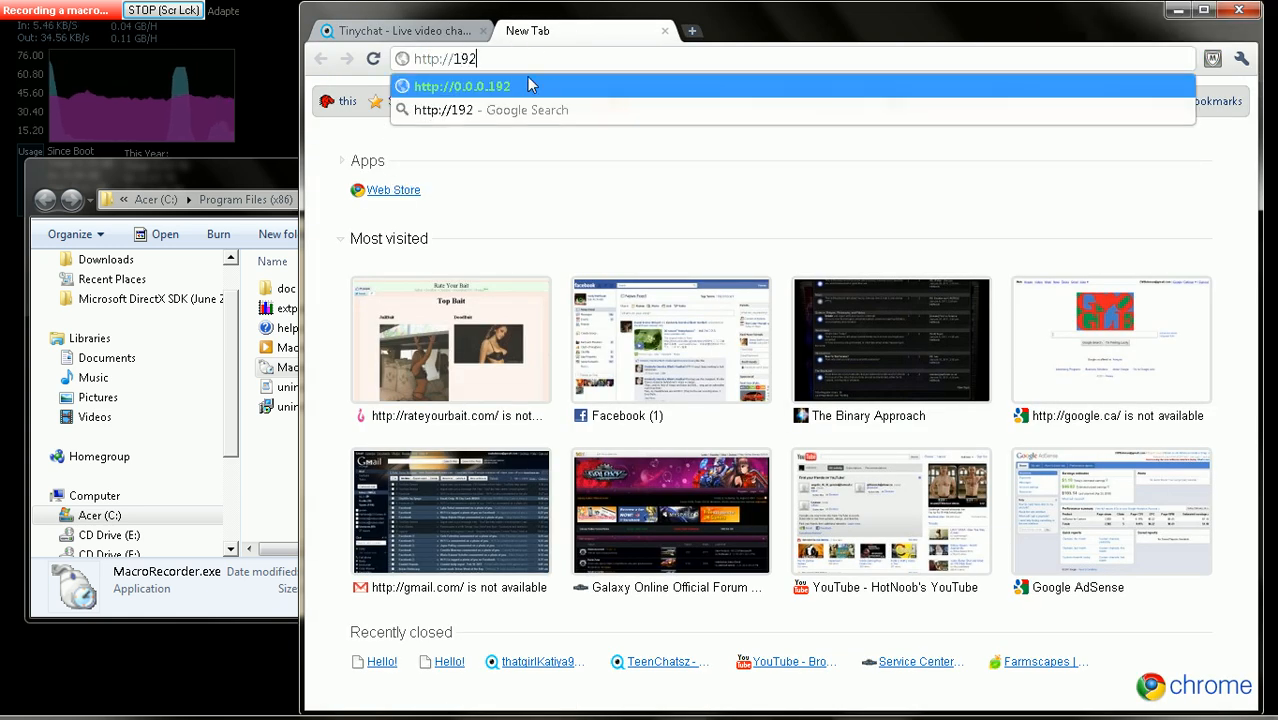
text(.168.0.)
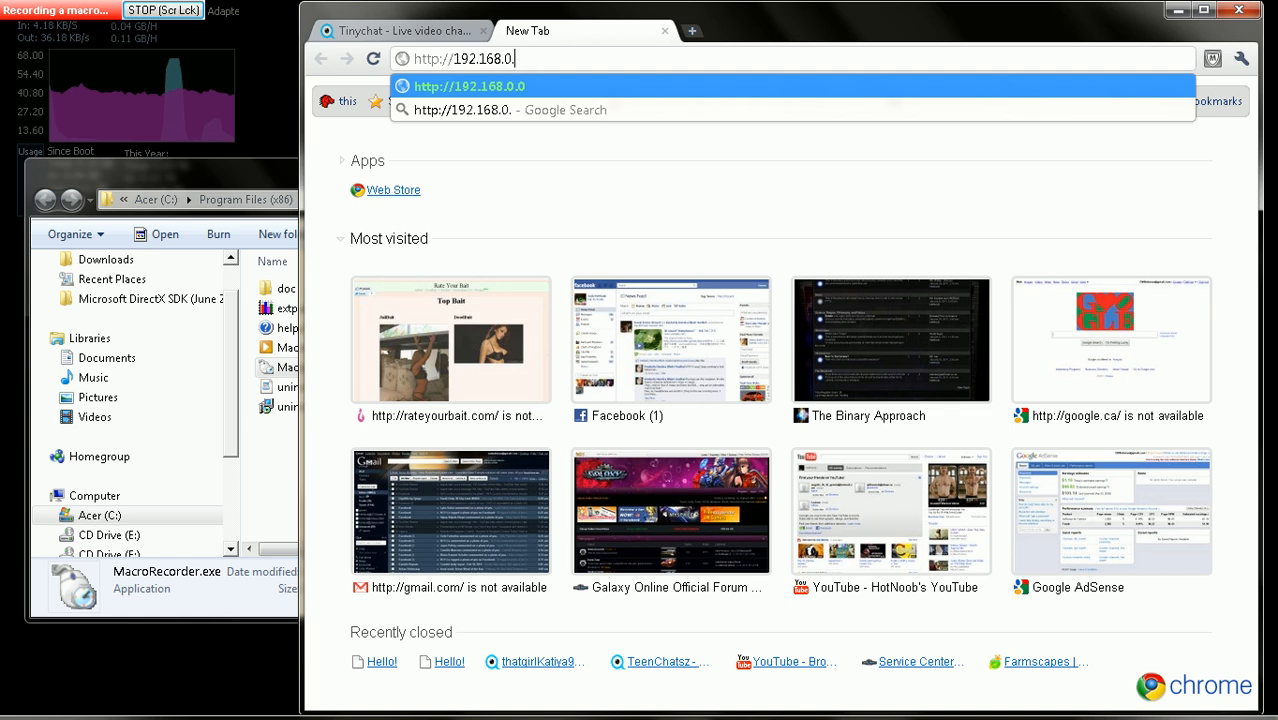
text(125)
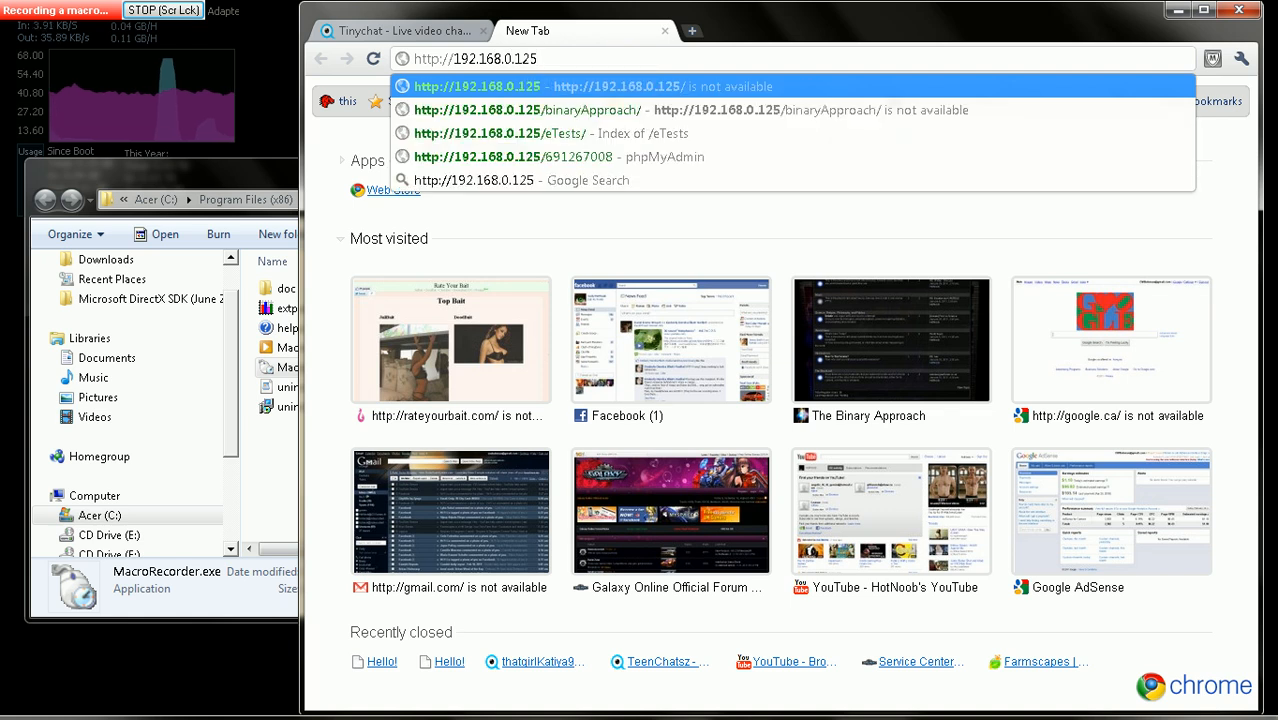
text(/tinyChat.php?r=)
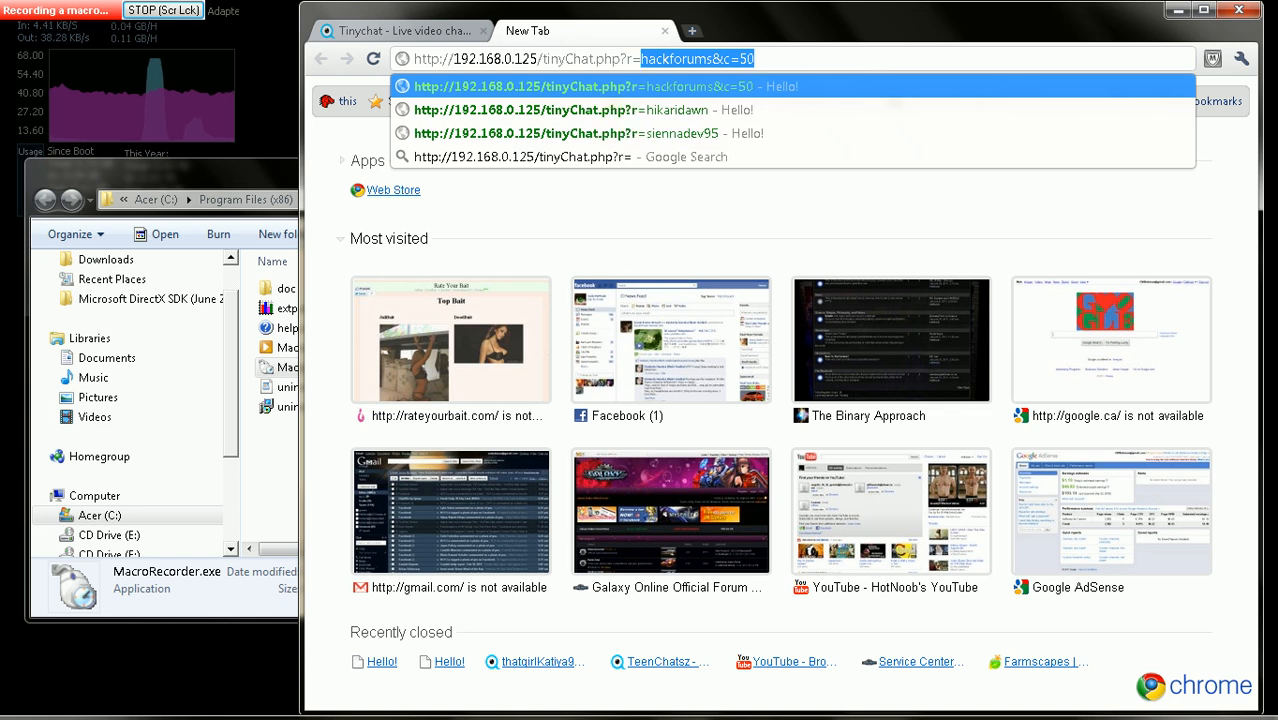
key(ctrl+v)
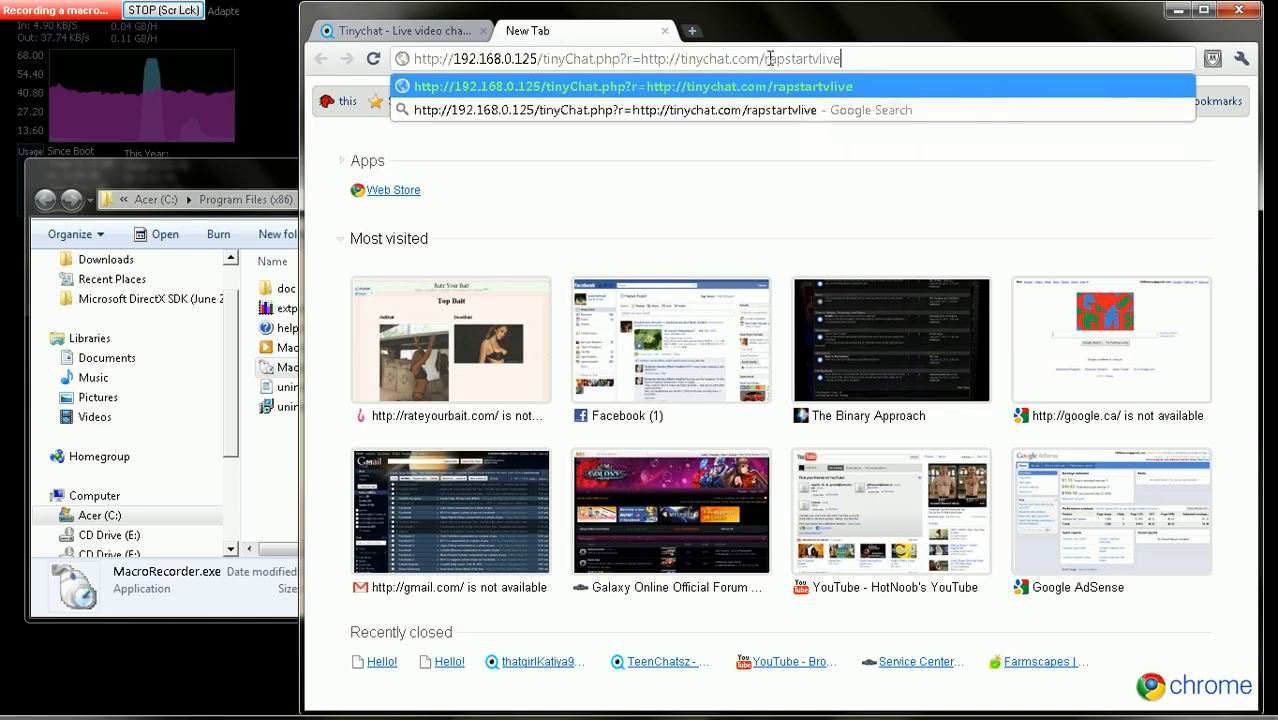
key(BackSpace)
key(BackSpace)
key(BackSpace)
key(BackSpace)
key(BackSpace)
key(BackSpace)
key(BackSpace)
key(BackSpace)
key(BackSpace)
key(BackSpace)
key(BackSpace)
key(BackSpace)
key(BackSpace)
key(BackSpace)
key(BackSpace)
key(BackSpace)
key(BackSpace)
key(BackSpace)
key(BackSpace)
key(BackSpace)
key(Return)
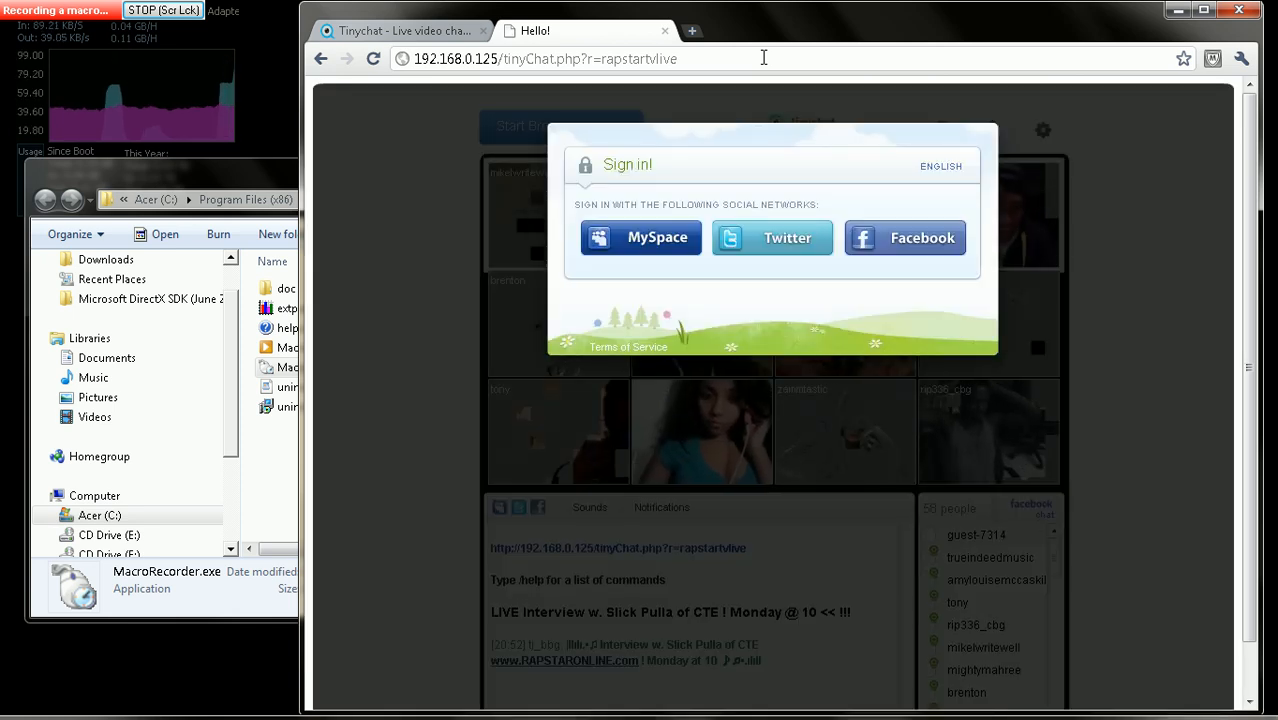
Close the rapstartvlive room's tab and go to the live directory's next page.
click(665, 31)
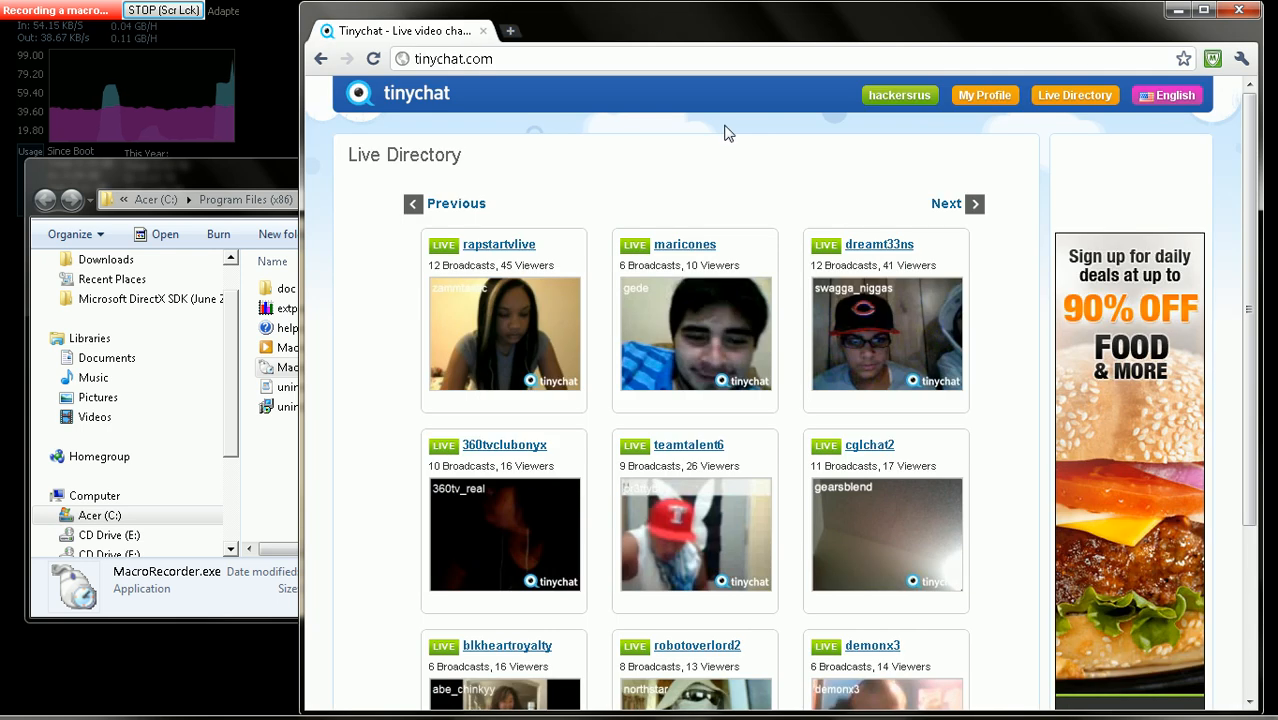
click(942, 205)
right_click(506, 340)
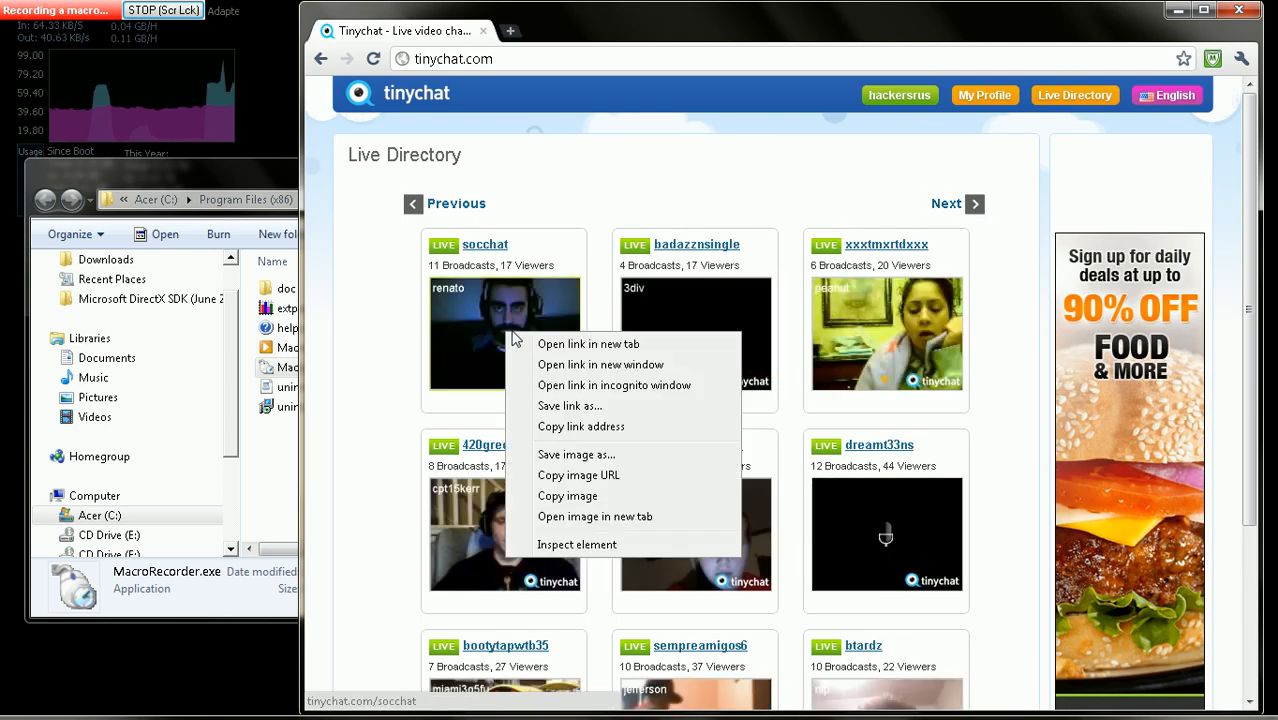
click(620, 425)
key(ctrl+t)
key(ctrl+v)
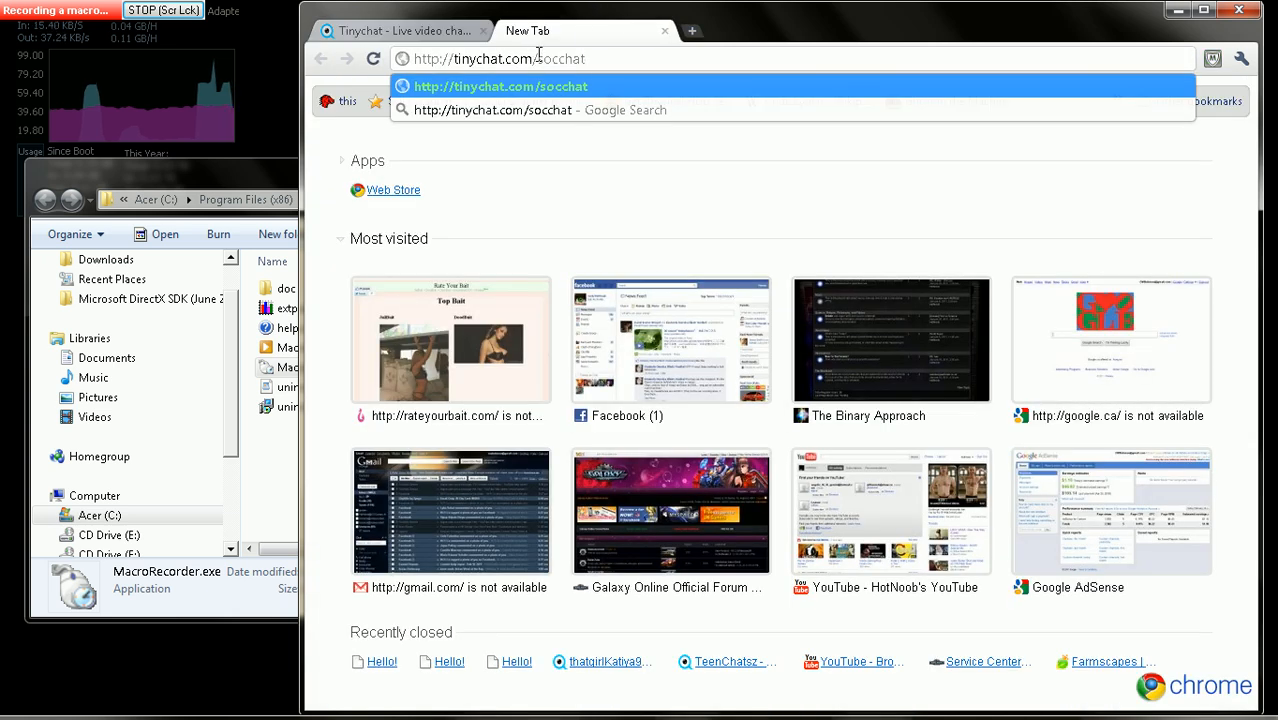
key(ctrl+w)
Stop the macro recording and delete every command it captured.
click(152, 12)
key(ctrl+a)
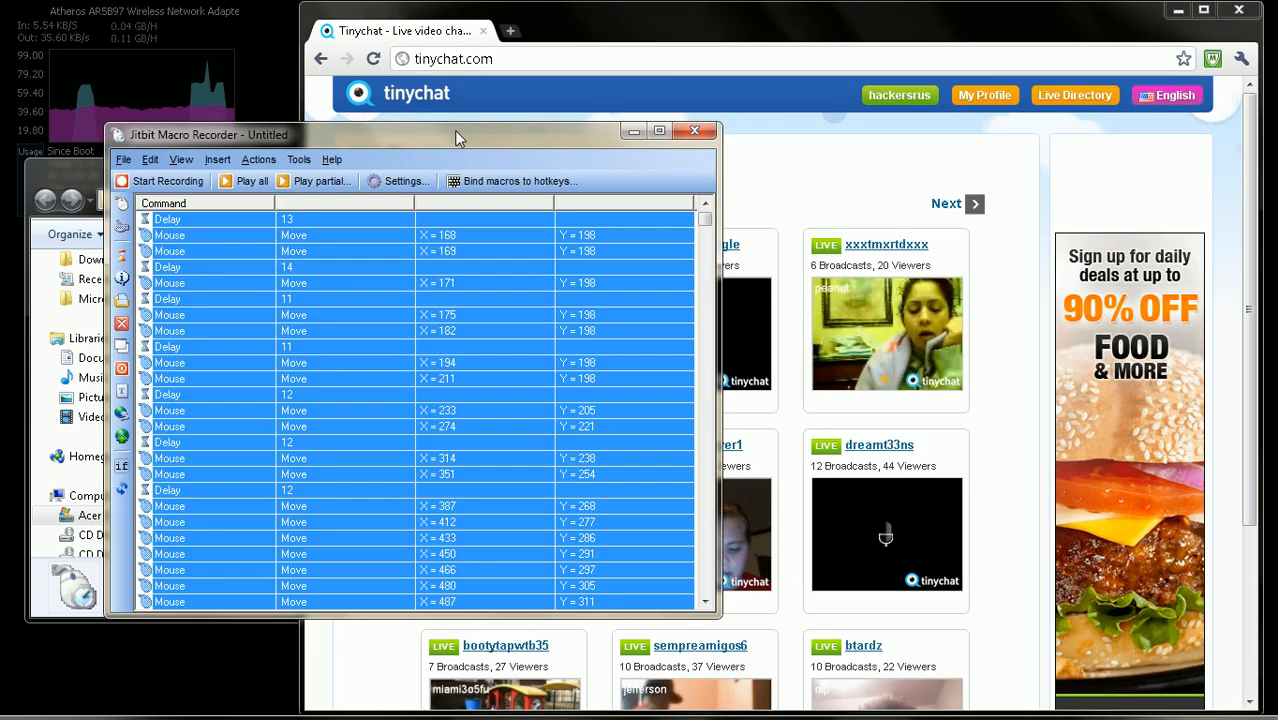
key(Delete)
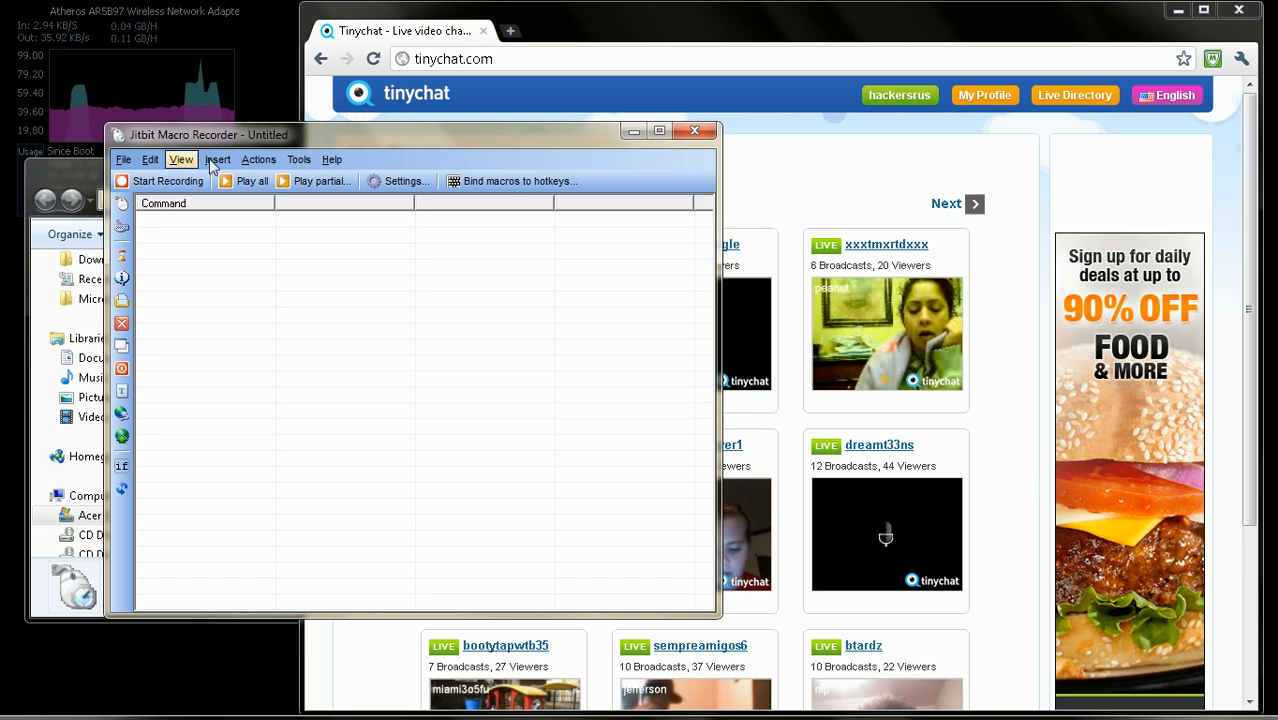
Start a new macro recording and copy the link address of the socchat room.
click(167, 181)
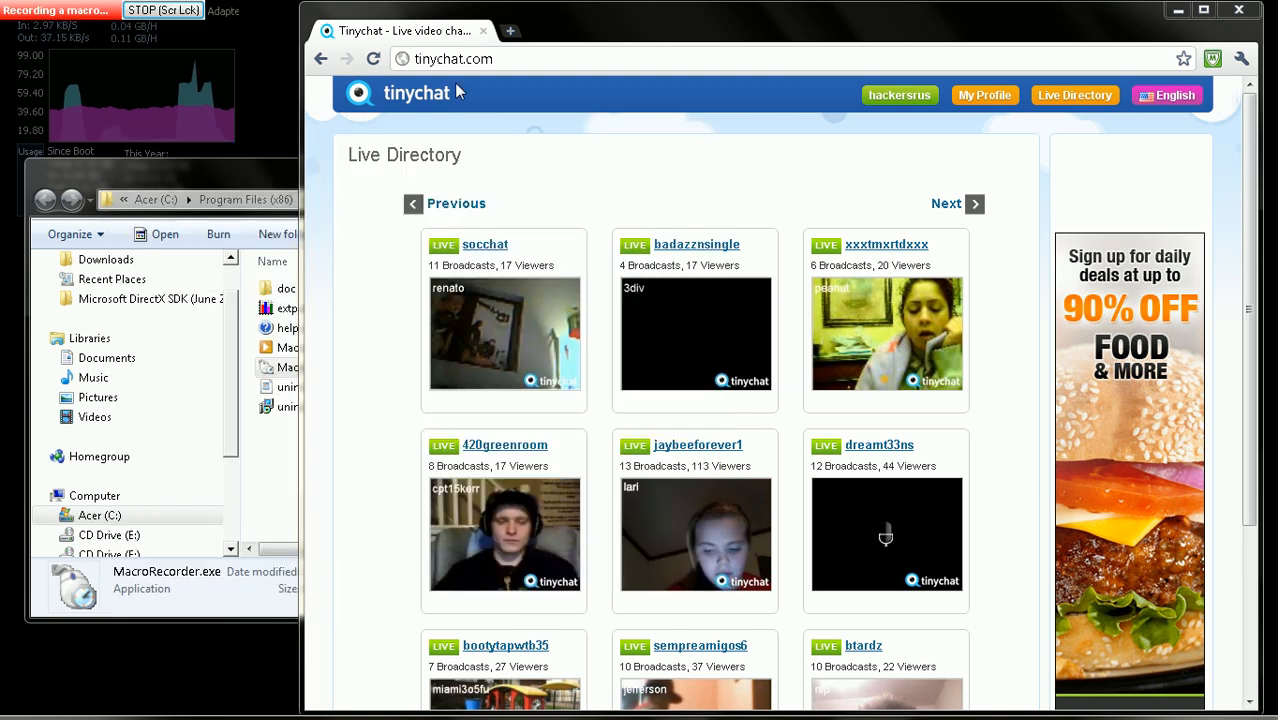
right_click(509, 350)
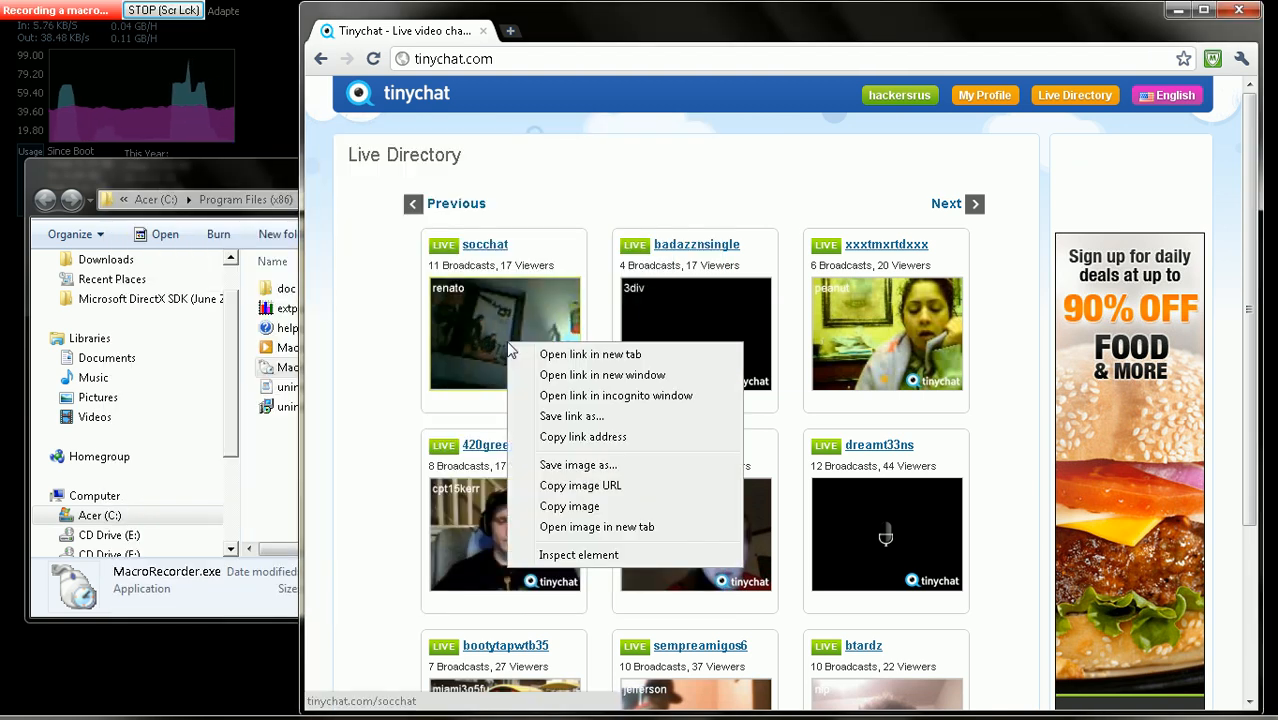
click(575, 436)
click(512, 32)
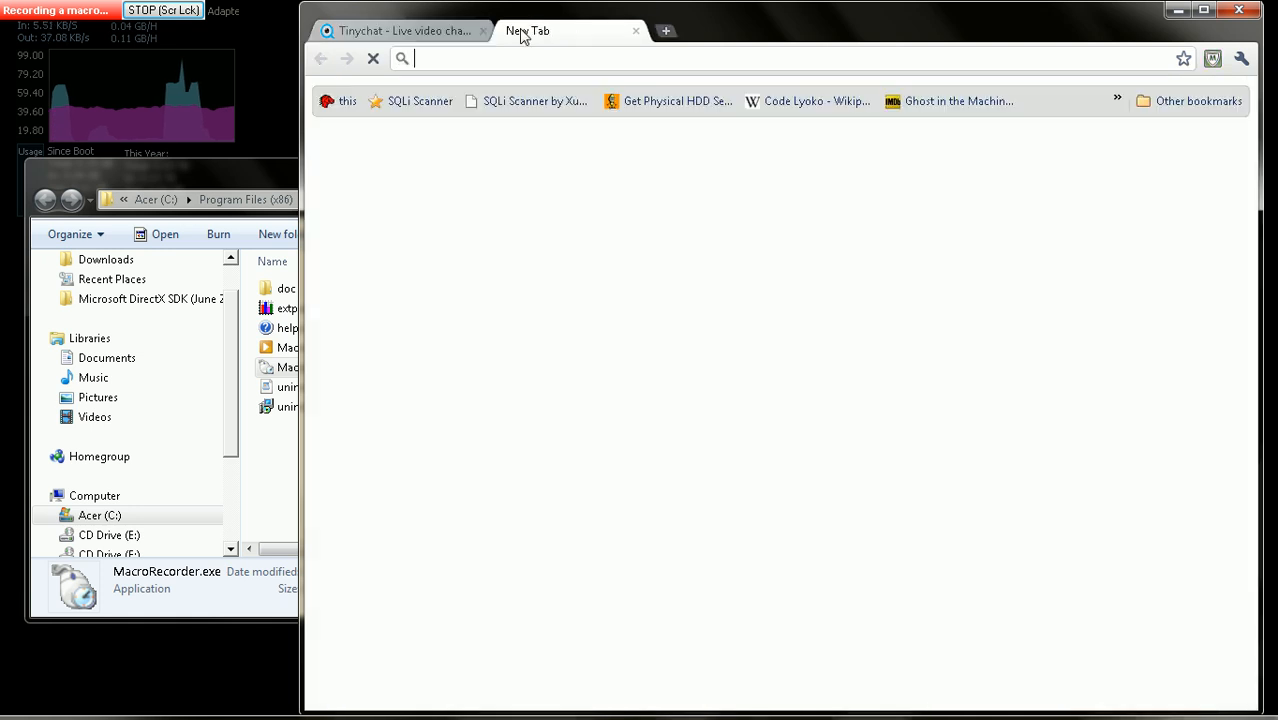
text(http://)
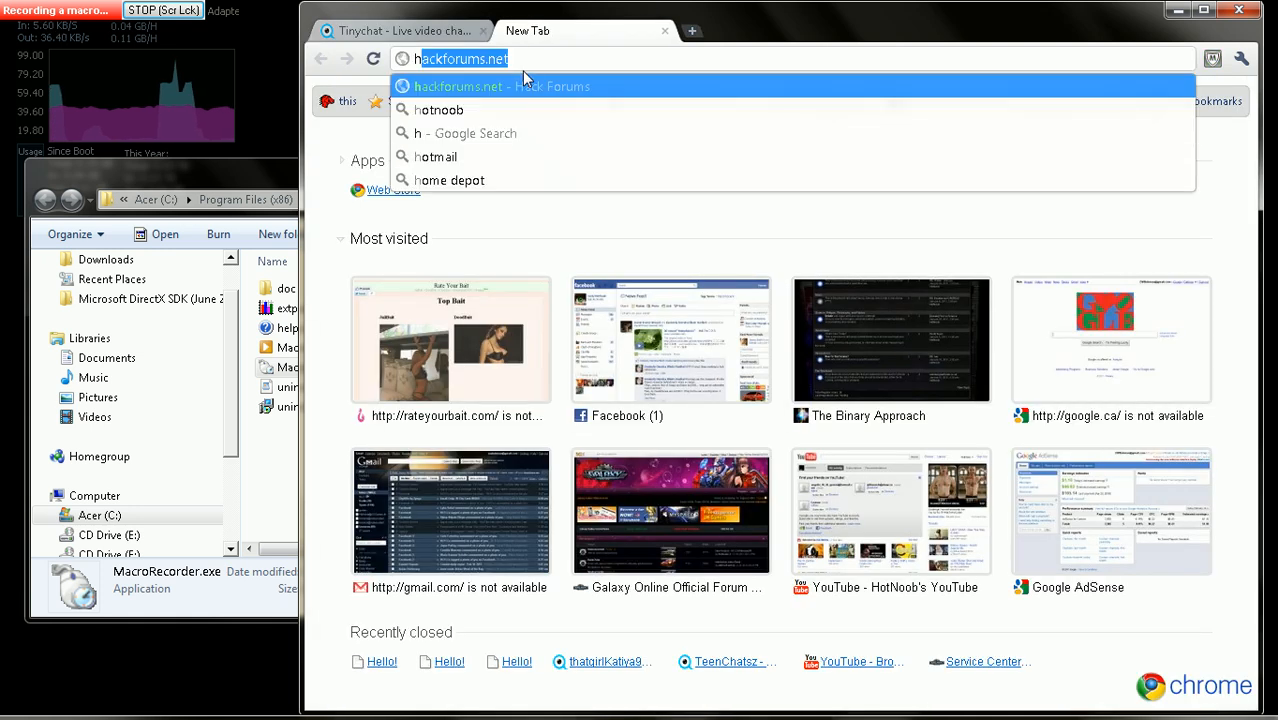
text(192)
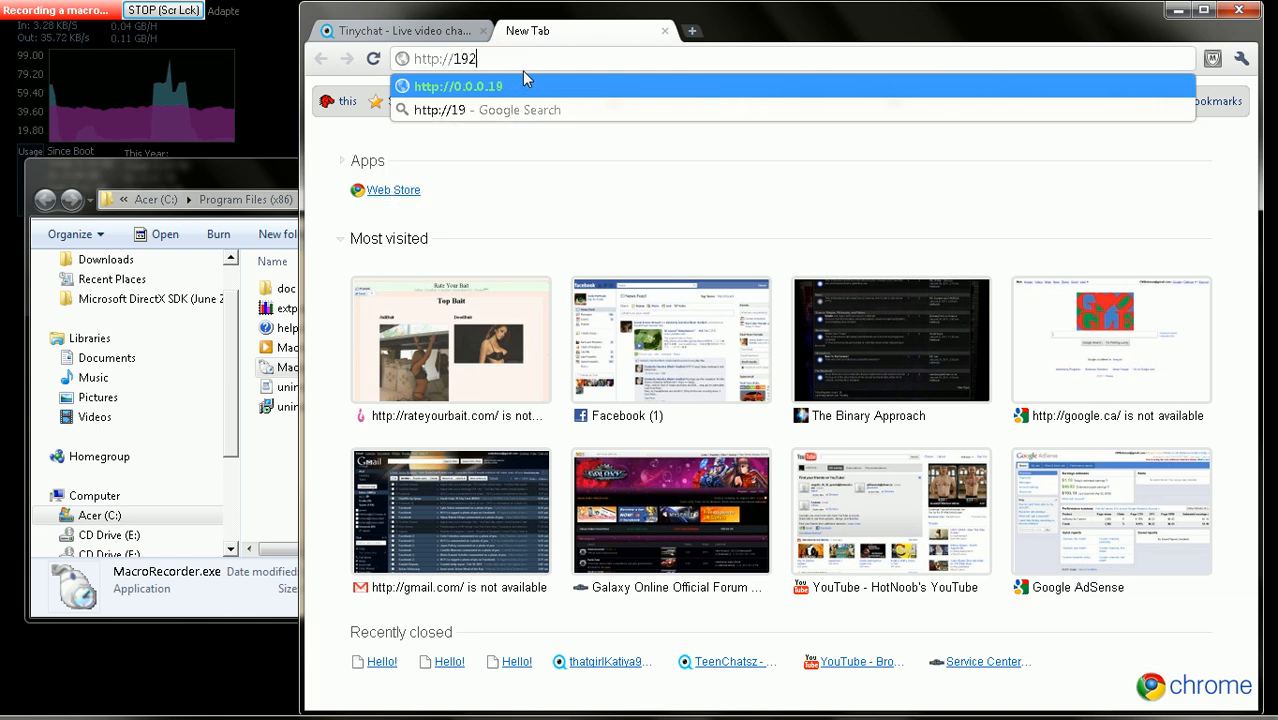
text(.168.0)
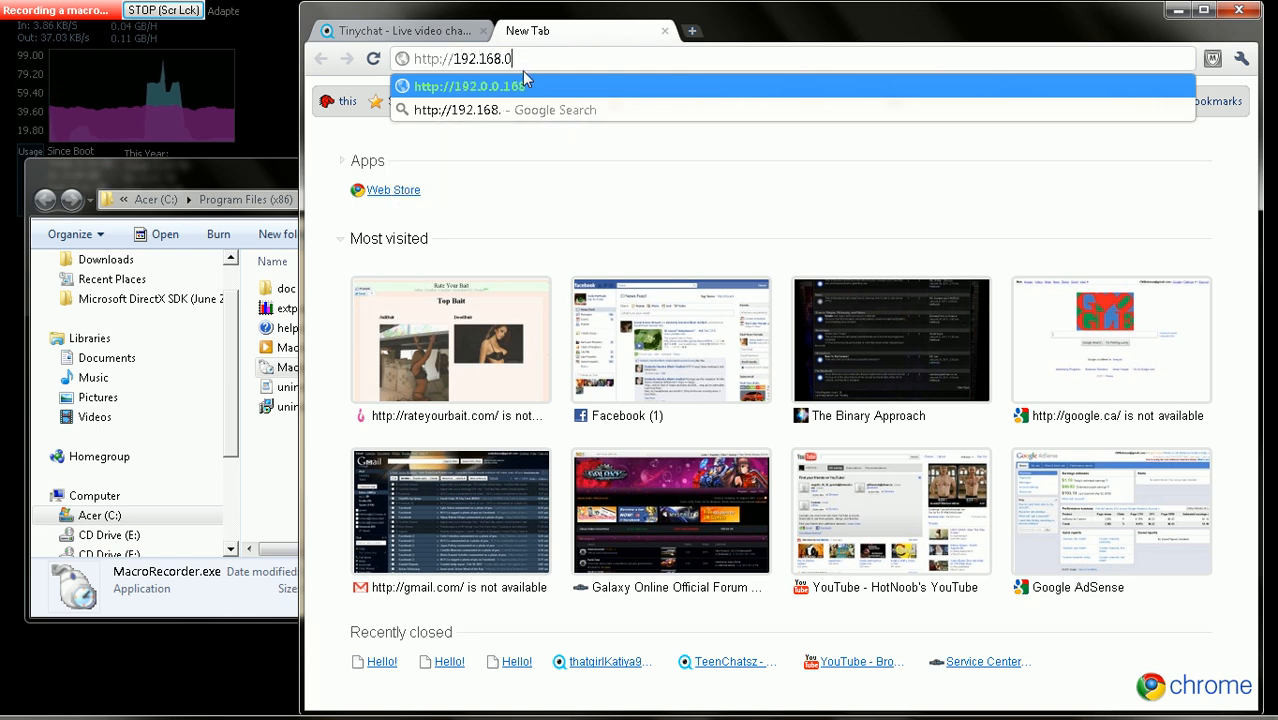
text(.125/tinyChat.php?)
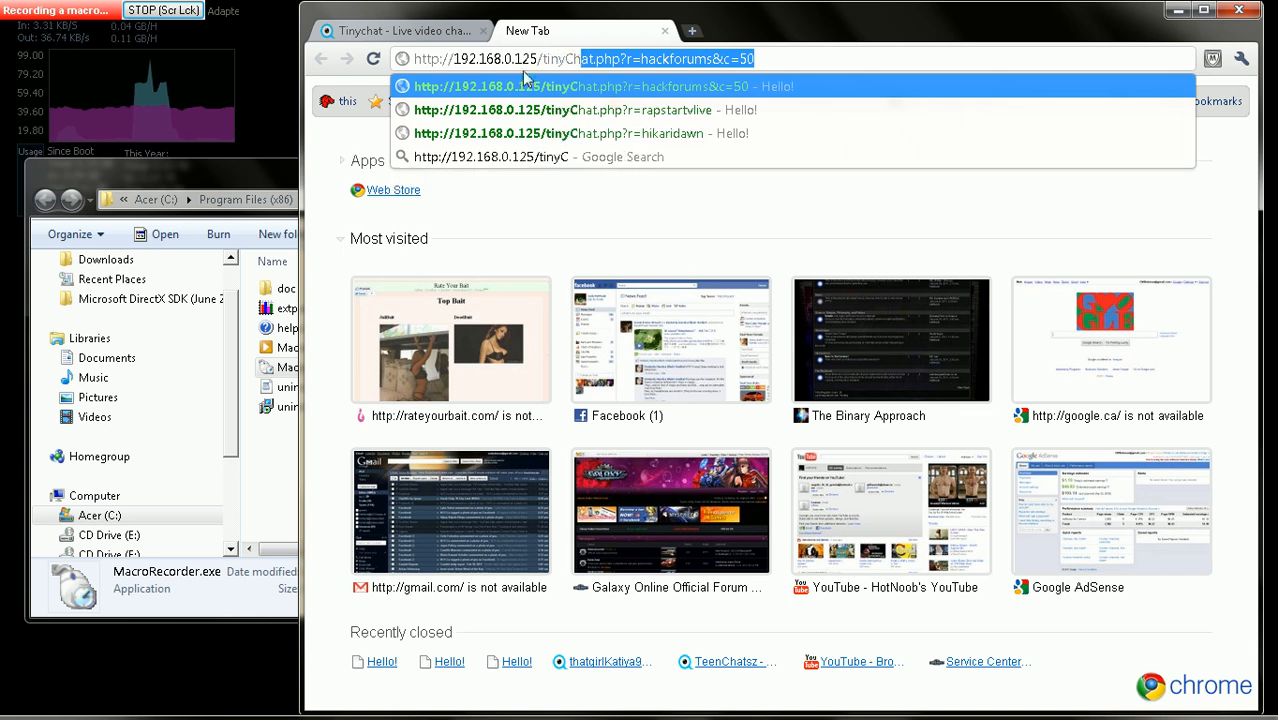
text(r=)
key(ctrl+v)
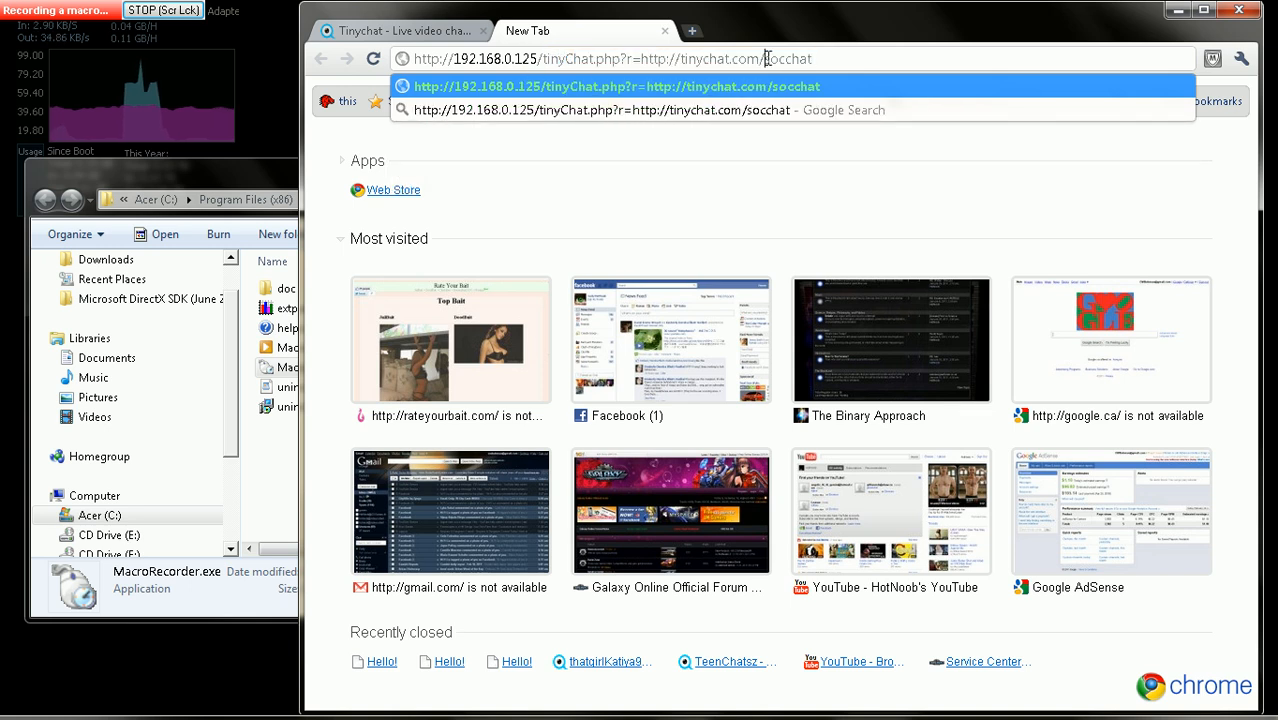
key(BackSpace)
key(BackSpace)
key(BackSpace)
key(BackSpace)
key(BackSpace)
key(BackSpace)
key(BackSpace)
key(BackSpace)
key(BackSpace)
key(BackSpace)
key(BackSpace)
key(BackSpace)
key(BackSpace)
key(BackSpace)
key(BackSpace)
key(BackSpace)
key(BackSpace)
key(BackSpace)
key(BackSpace)
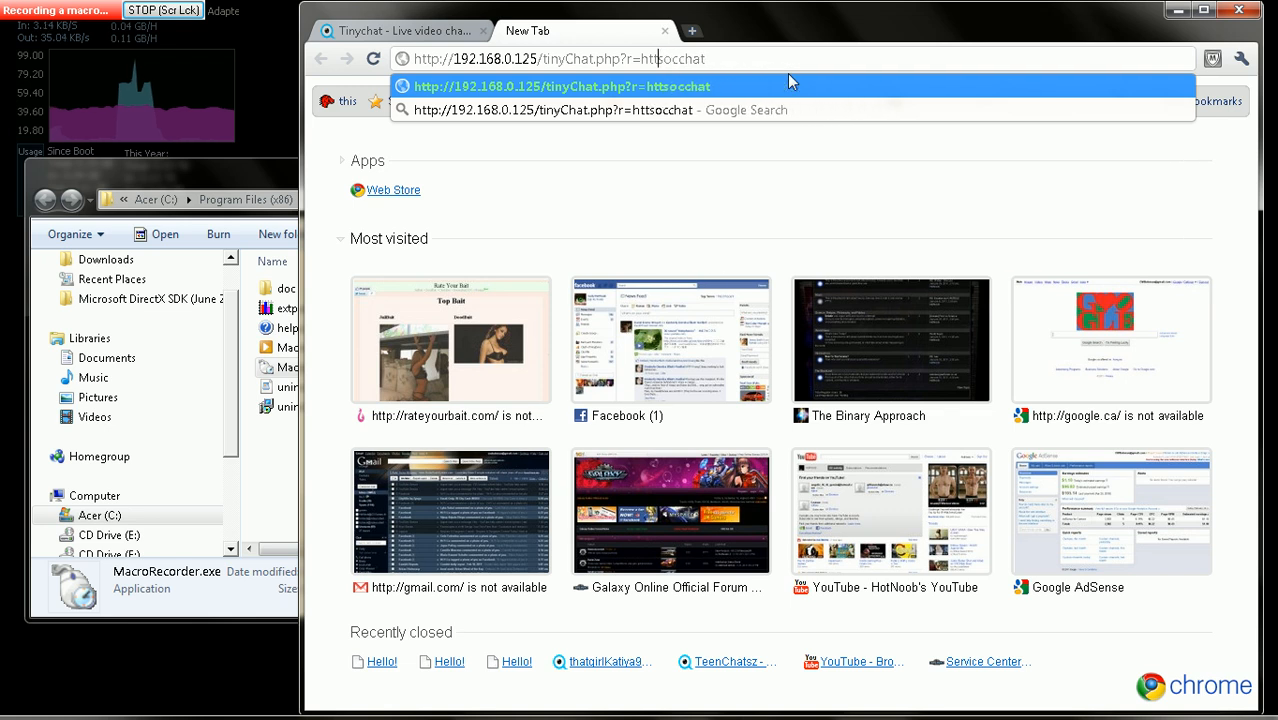
key(BackSpace)
key(Return)
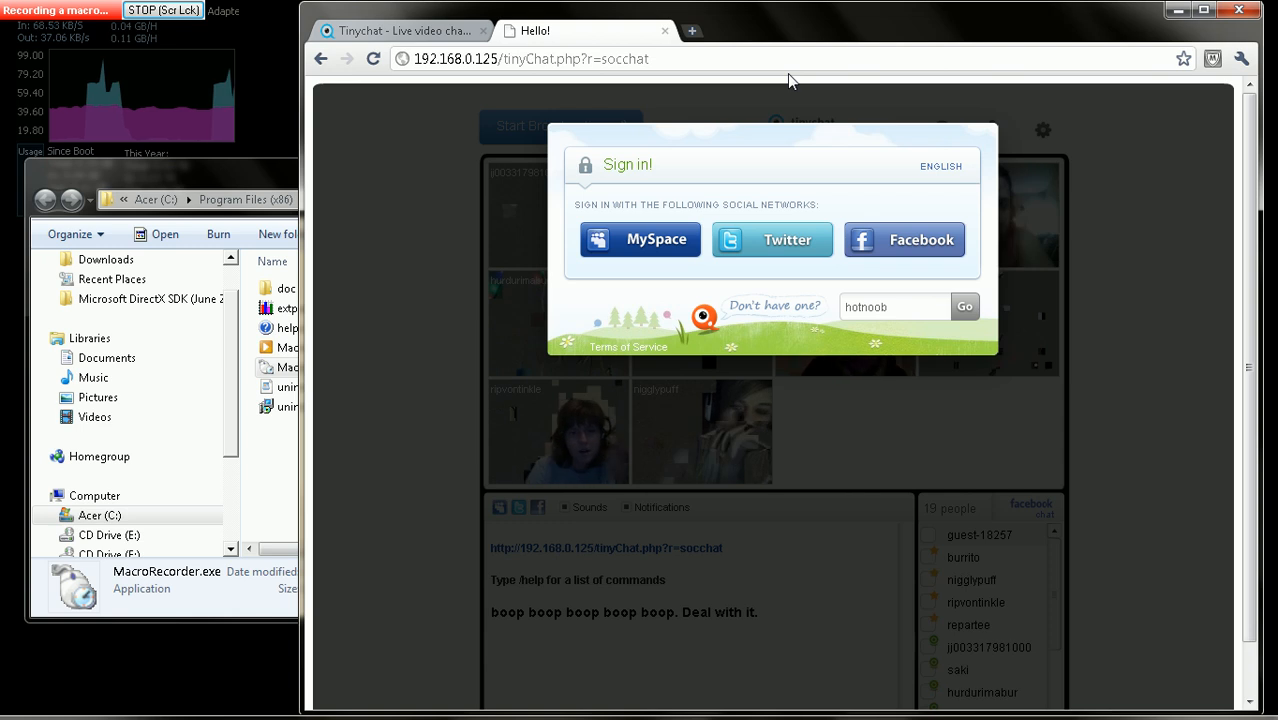
Enter the socchat room with the prefilled nickname and send the chat message "hi".
scroll(1252, 688, down, 2)
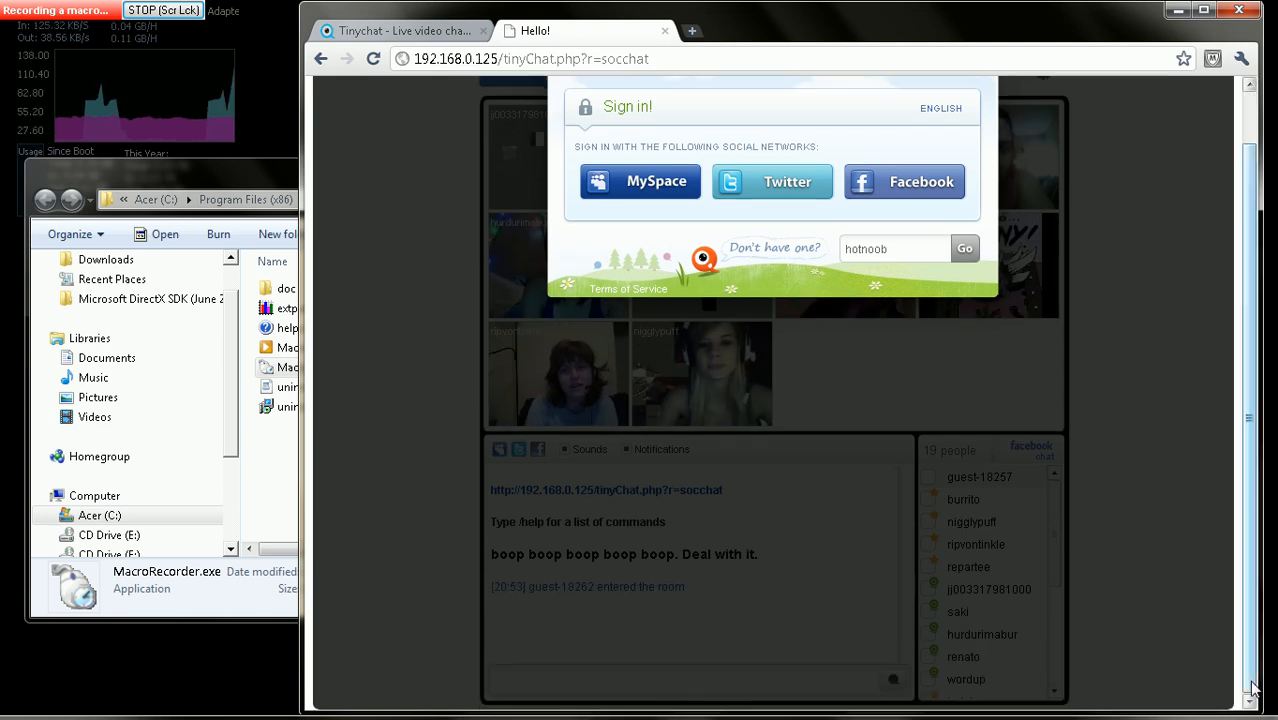
click(964, 249)
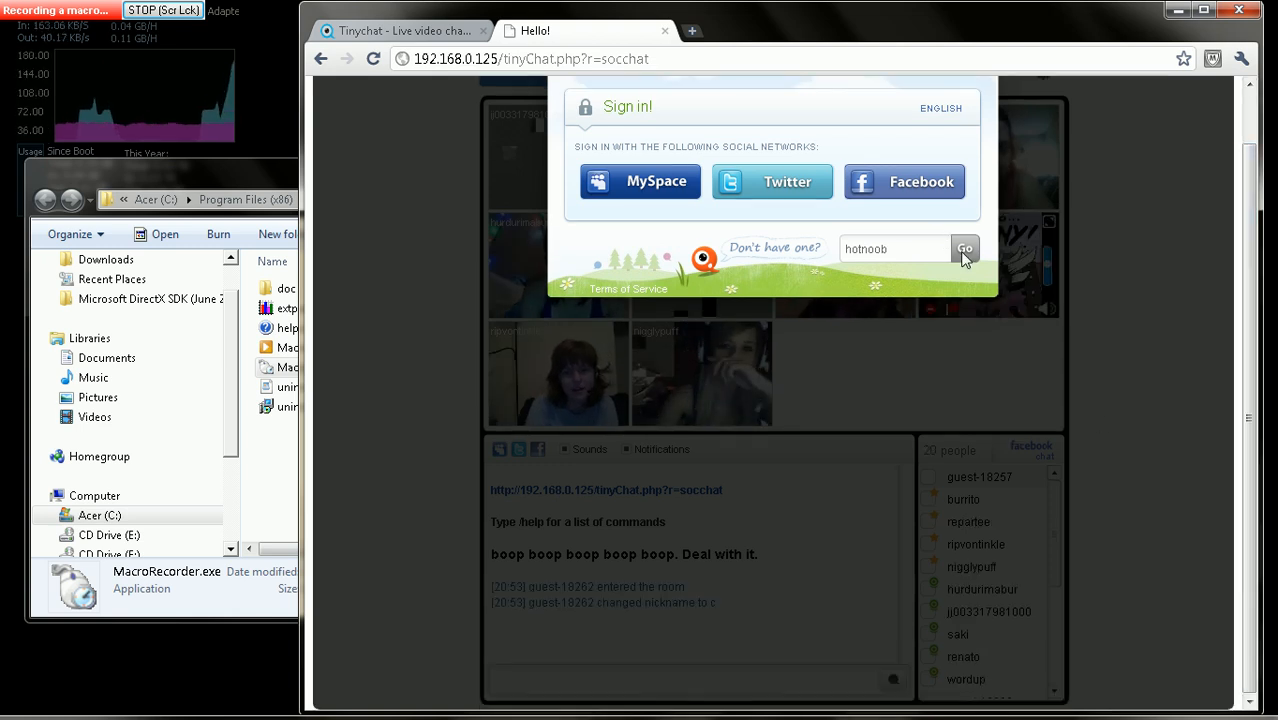
click(516, 680)
text(hi)
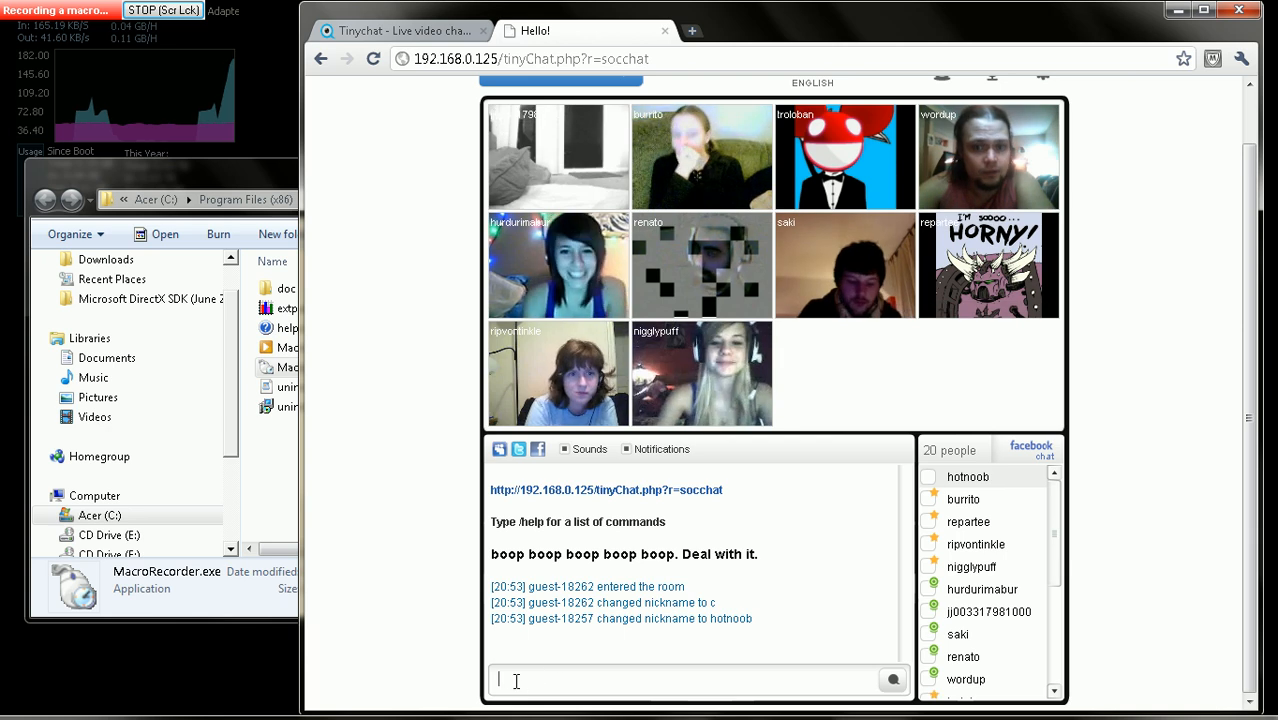
key(Return)
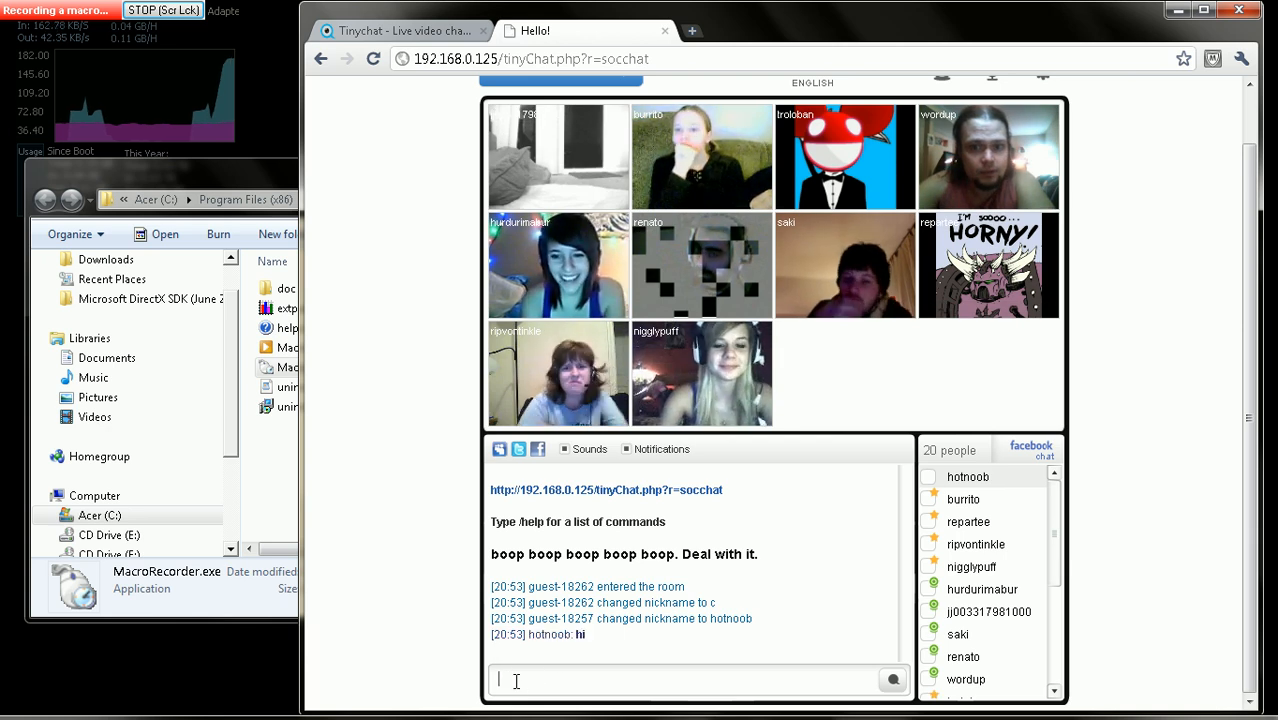
Close the socchat room, advance the live directory one page and end the macro recording there.
click(665, 32)
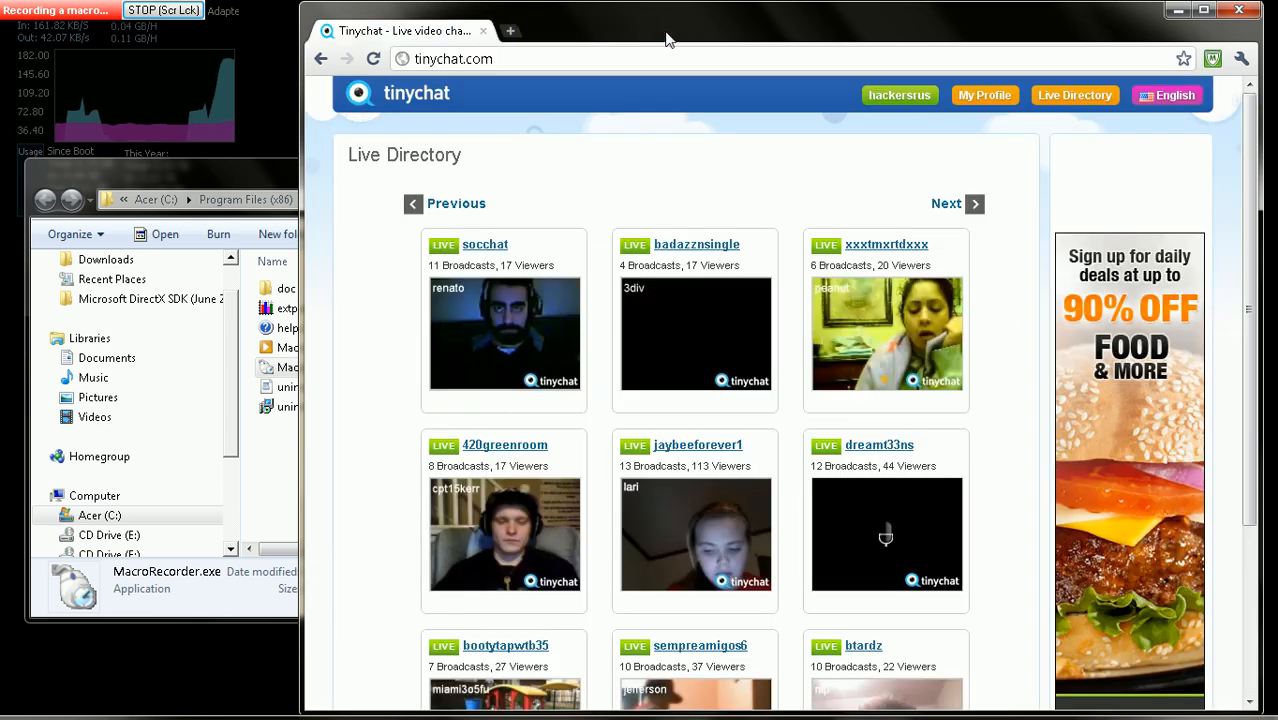
click(946, 204)
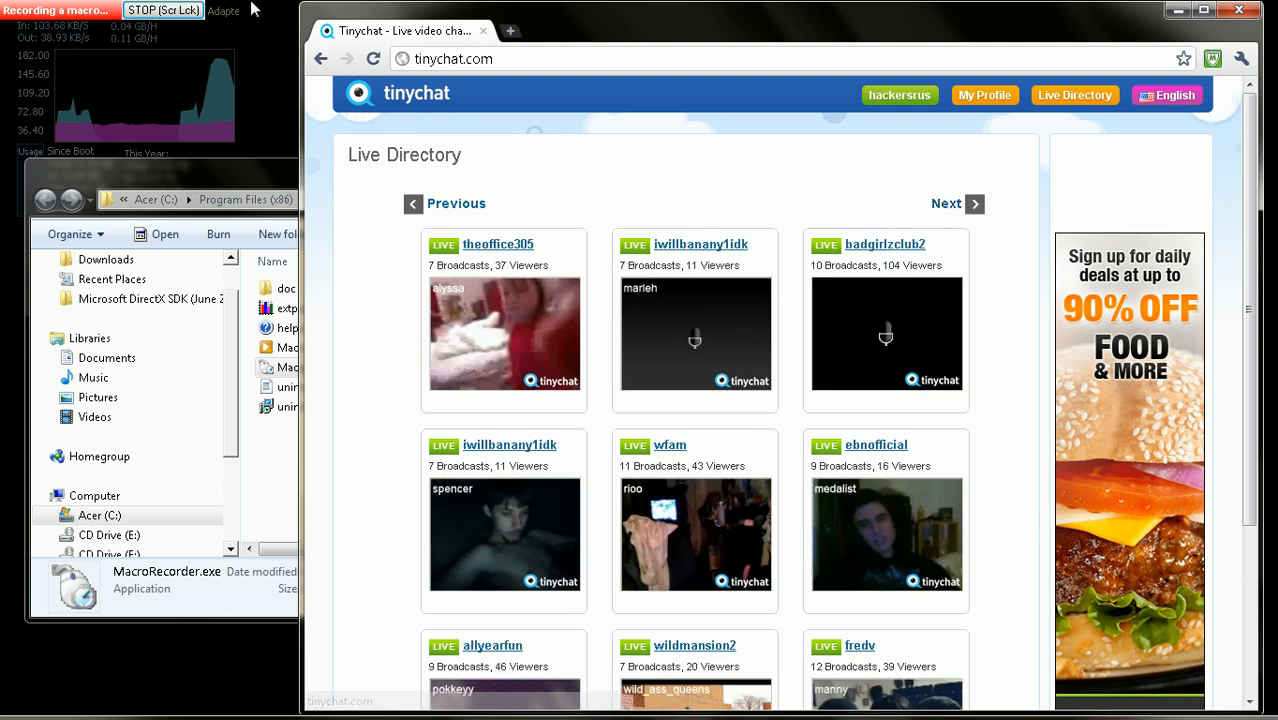
key(Scroll_Lock)
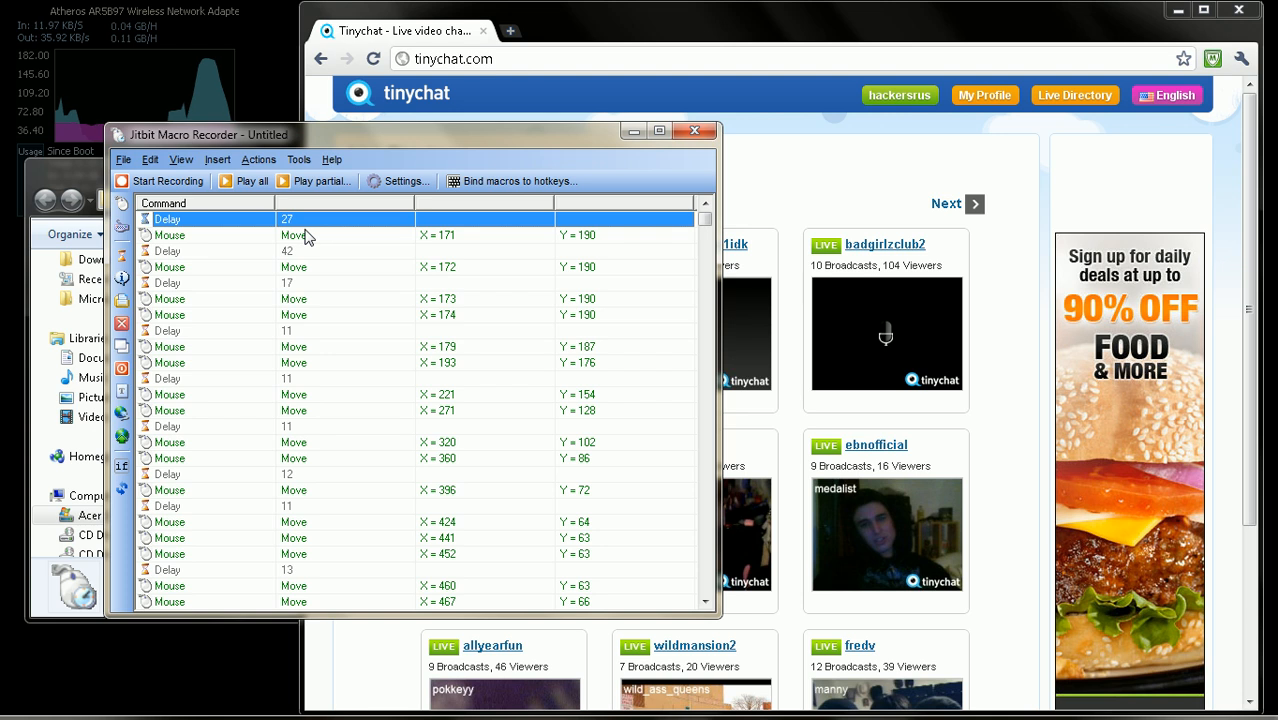
Insert a REPEAT X TIMES statement with 5 repetitions after the macro's first delay.
key(ctrl+a)
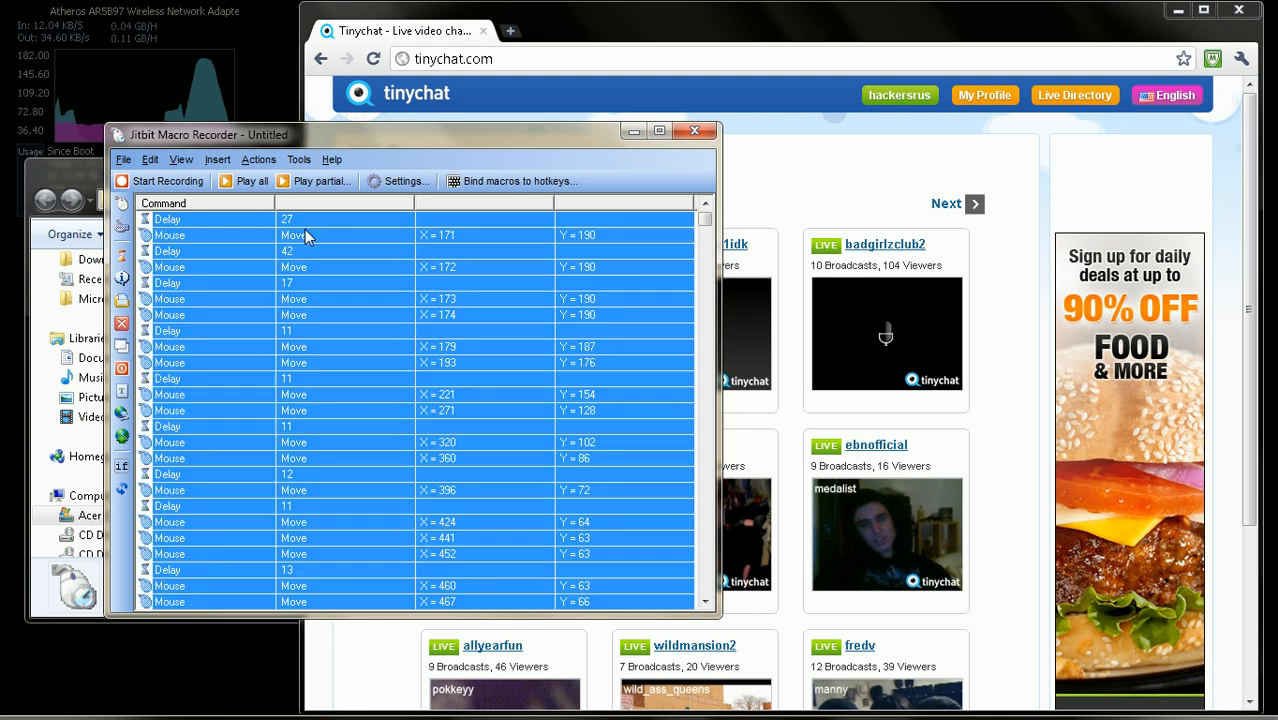
click(236, 222)
click(217, 159)
mouse_move(345, 456)
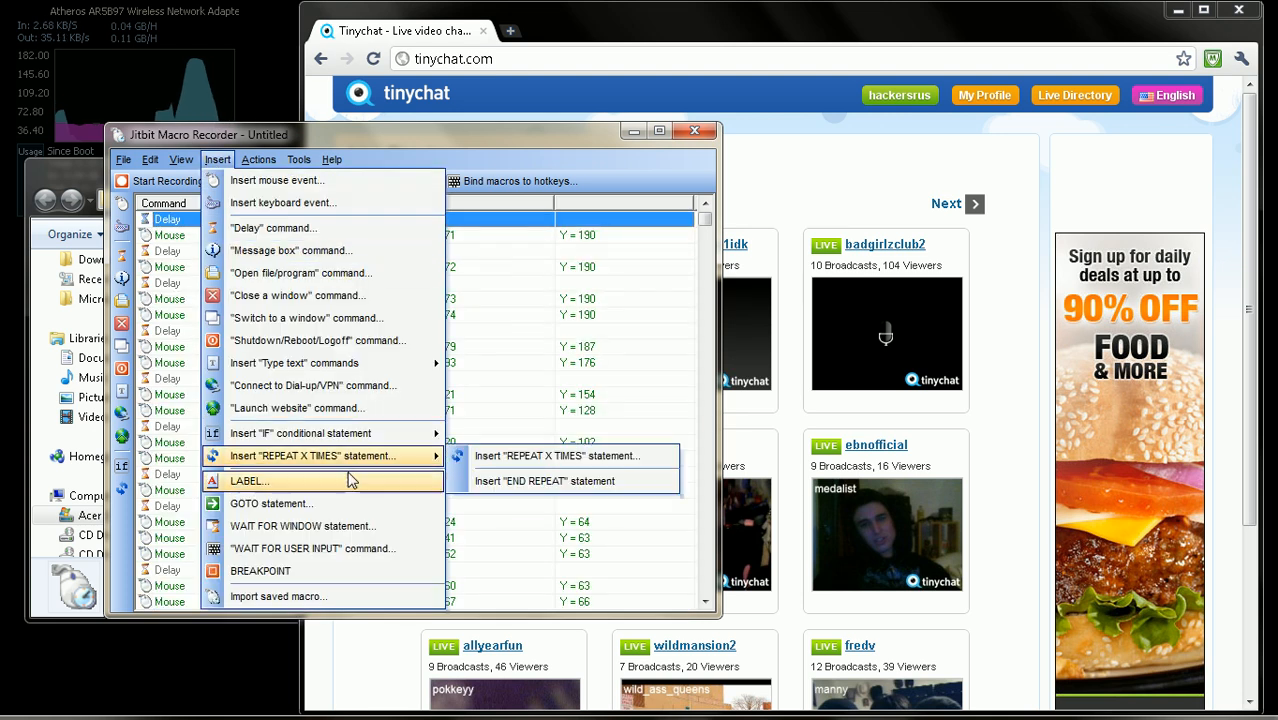
click(517, 458)
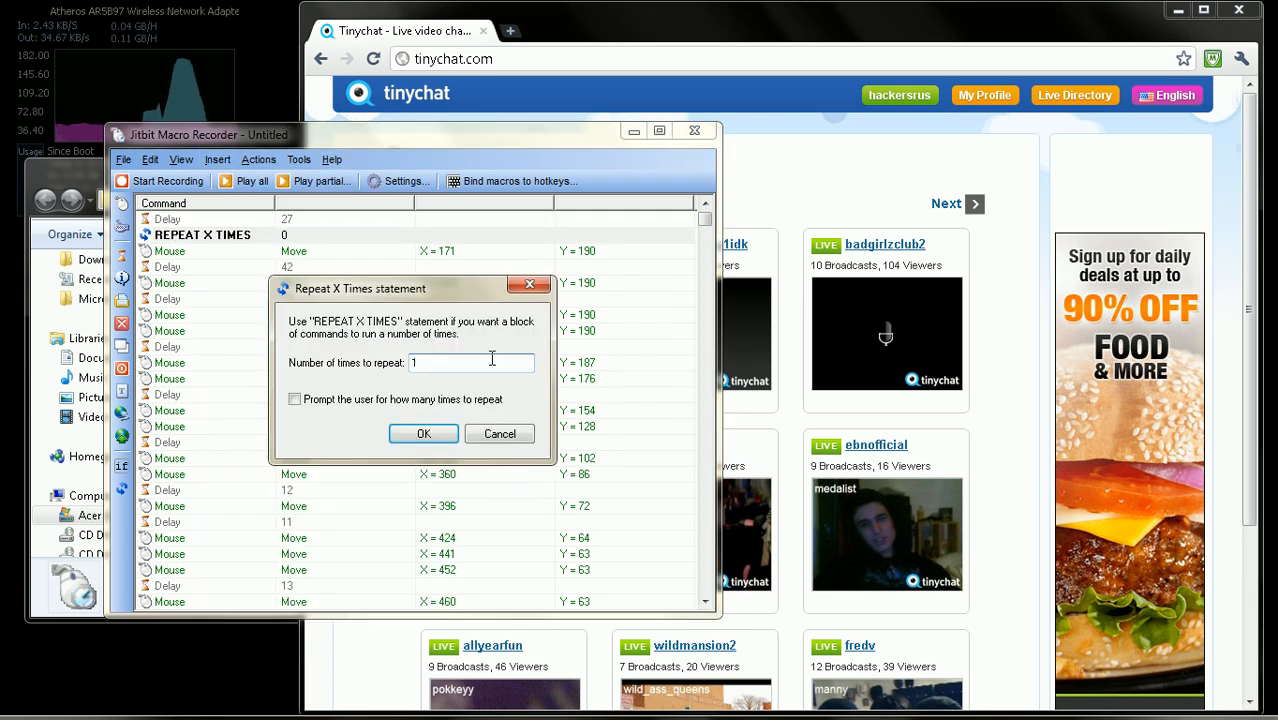
key(Return)
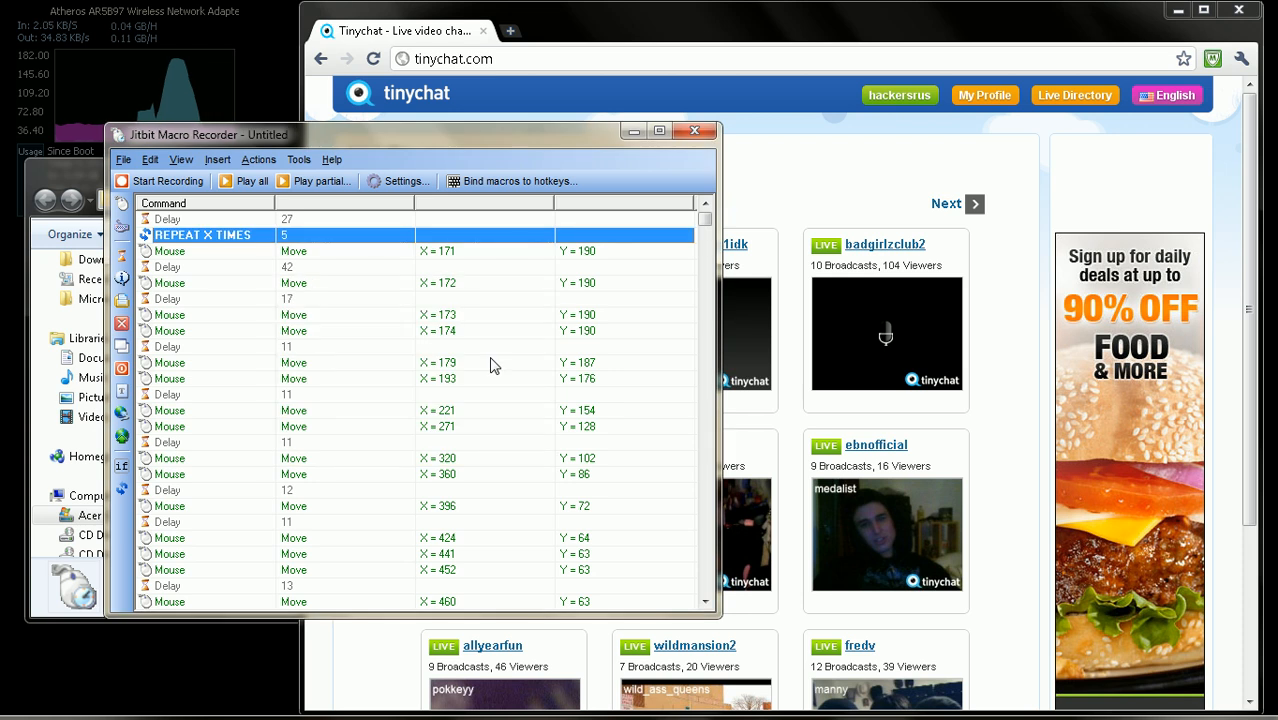
Insert an END REPEAT statement after the final delay in the macro's command list.
drag(707, 224, 679, 598)
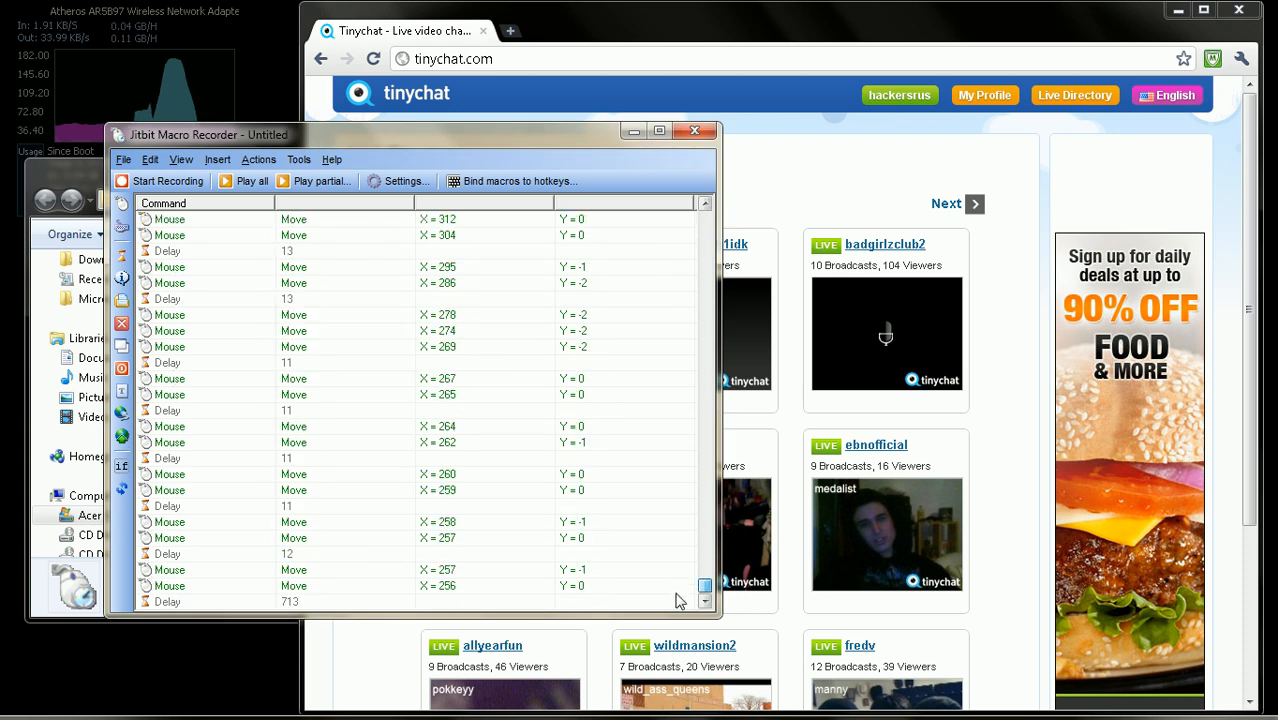
click(631, 592)
click(591, 601)
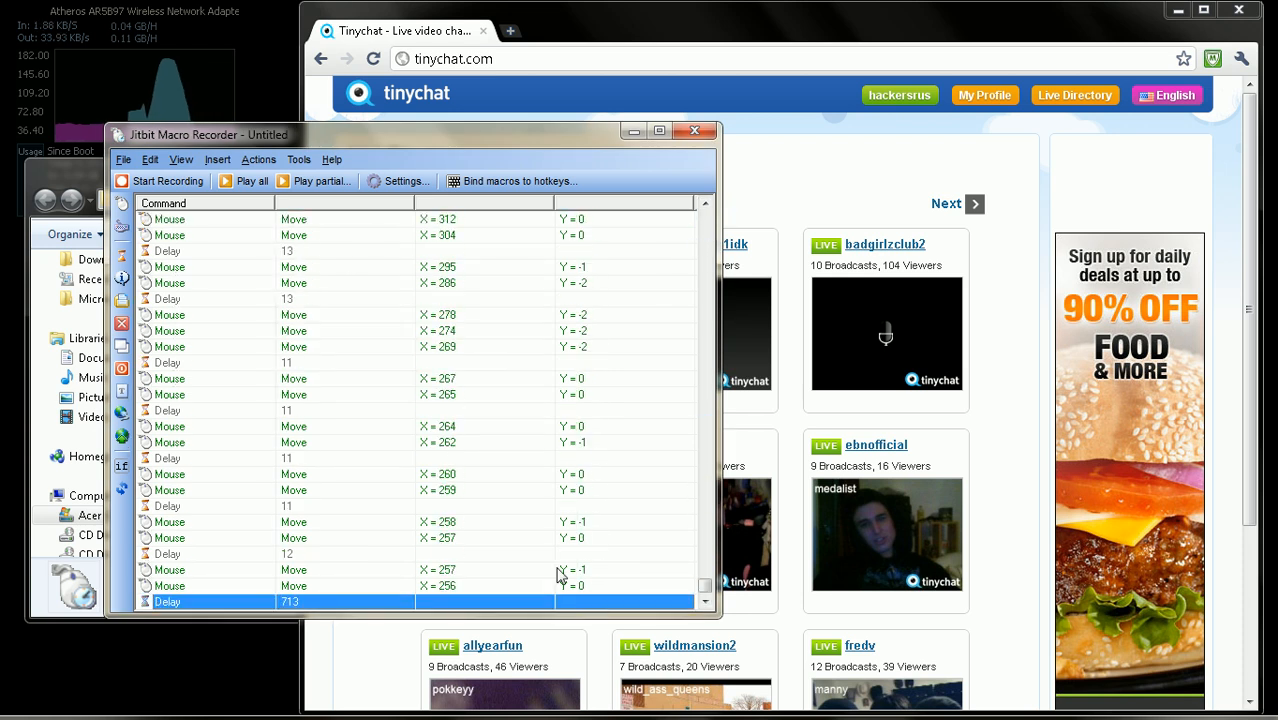
click(230, 162)
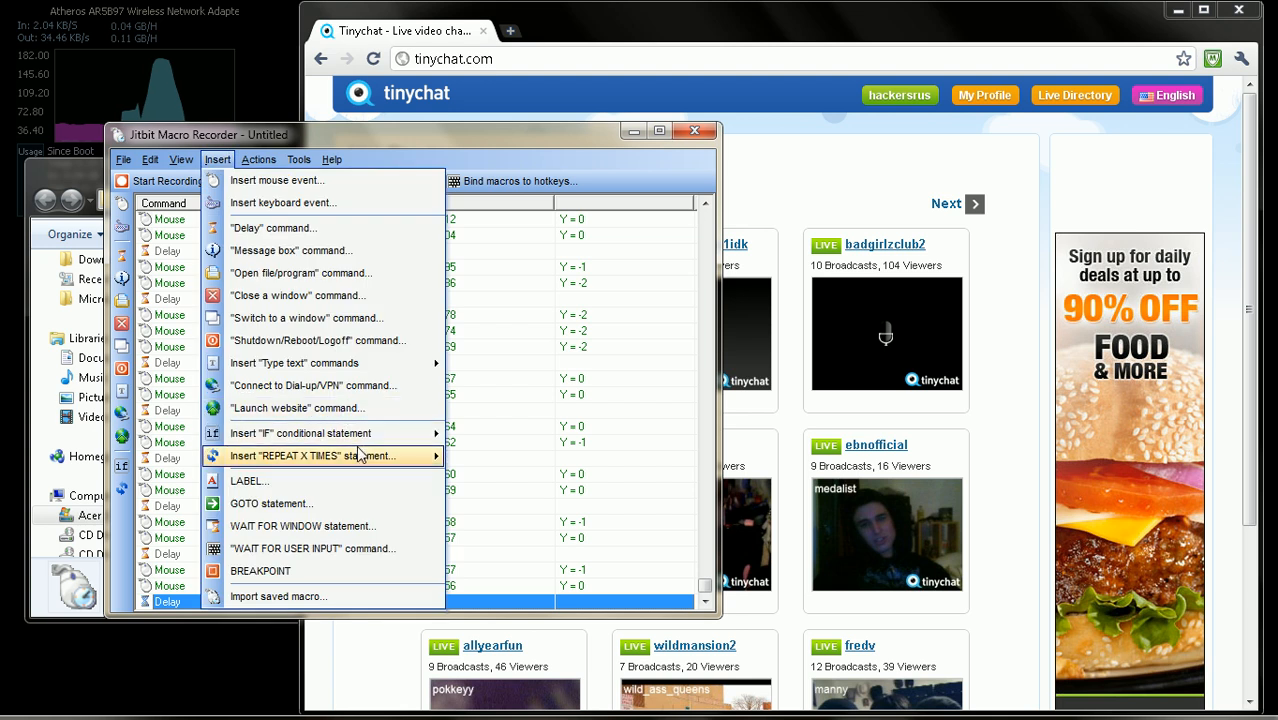
mouse_move(357, 457)
click(473, 481)
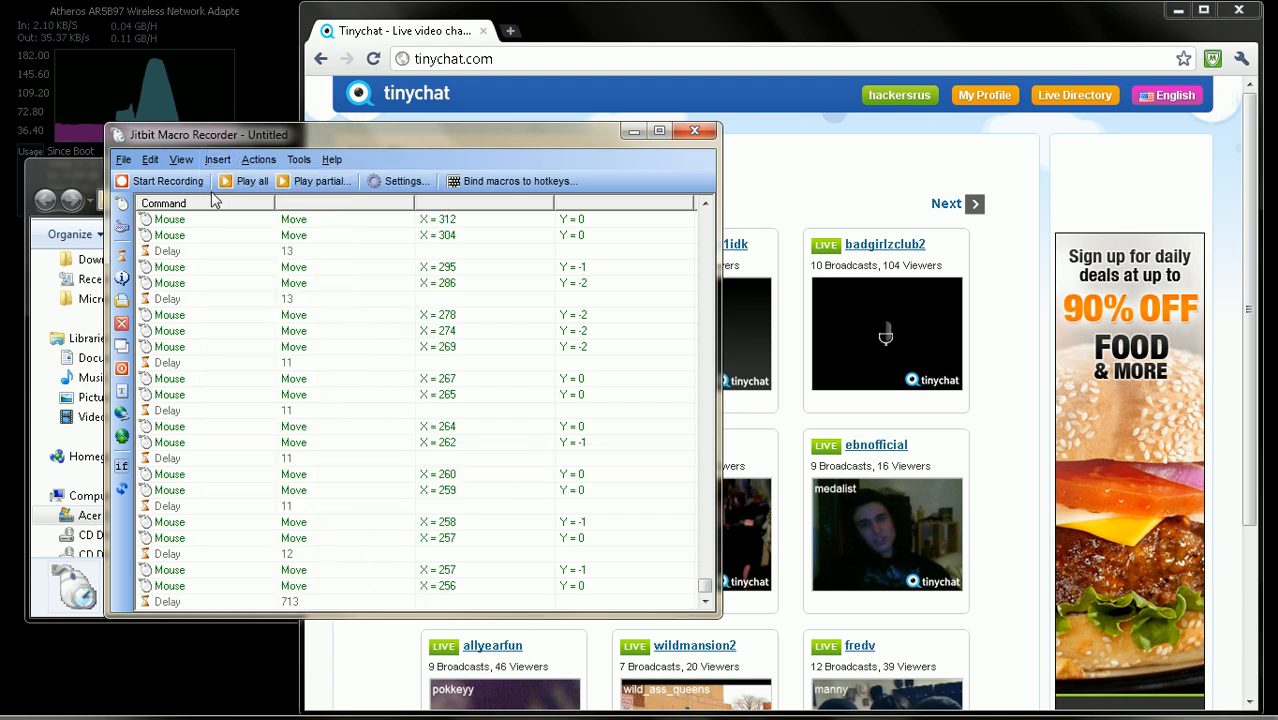
Save the macro as tinyChatSpamExample.
click(123, 159)
click(165, 247)
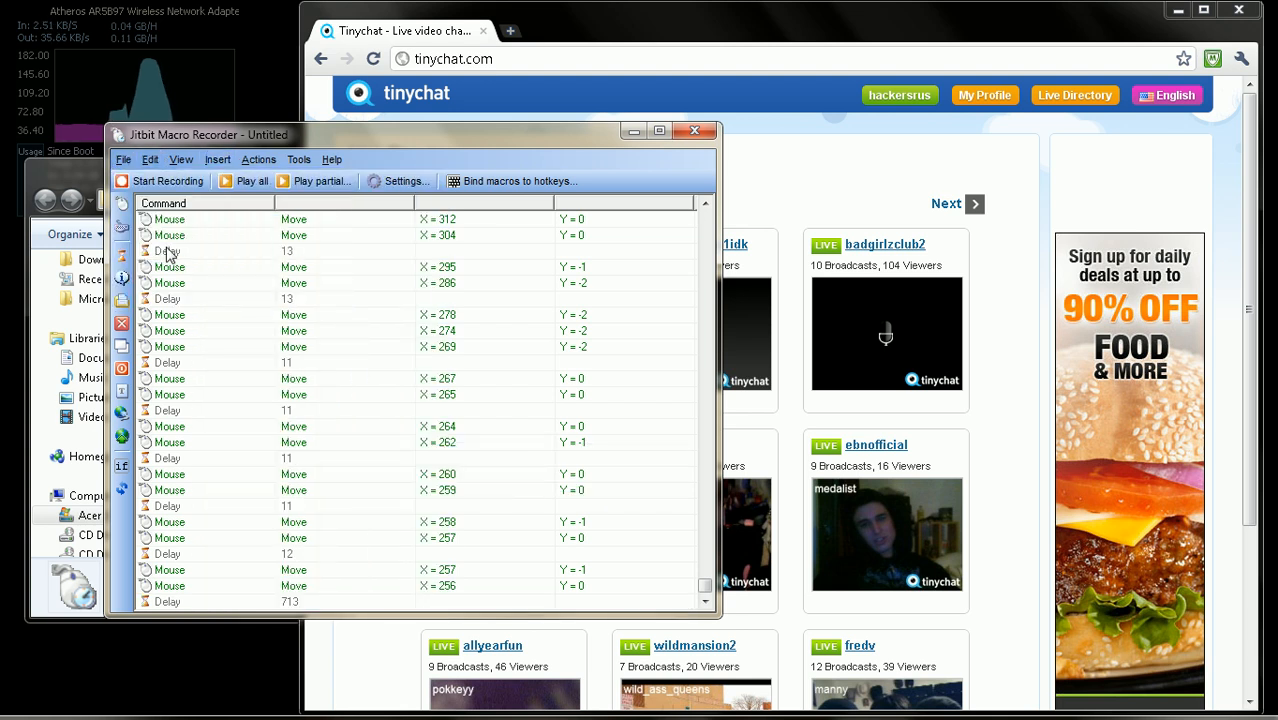
text(tinyChatSpamExample)
key(Return)
Play the entire tinyChatSpamExample macro against the live directory.
click(442, 428)
scroll(442, 420, down, 10)
scroll(442, 403, up, 5)
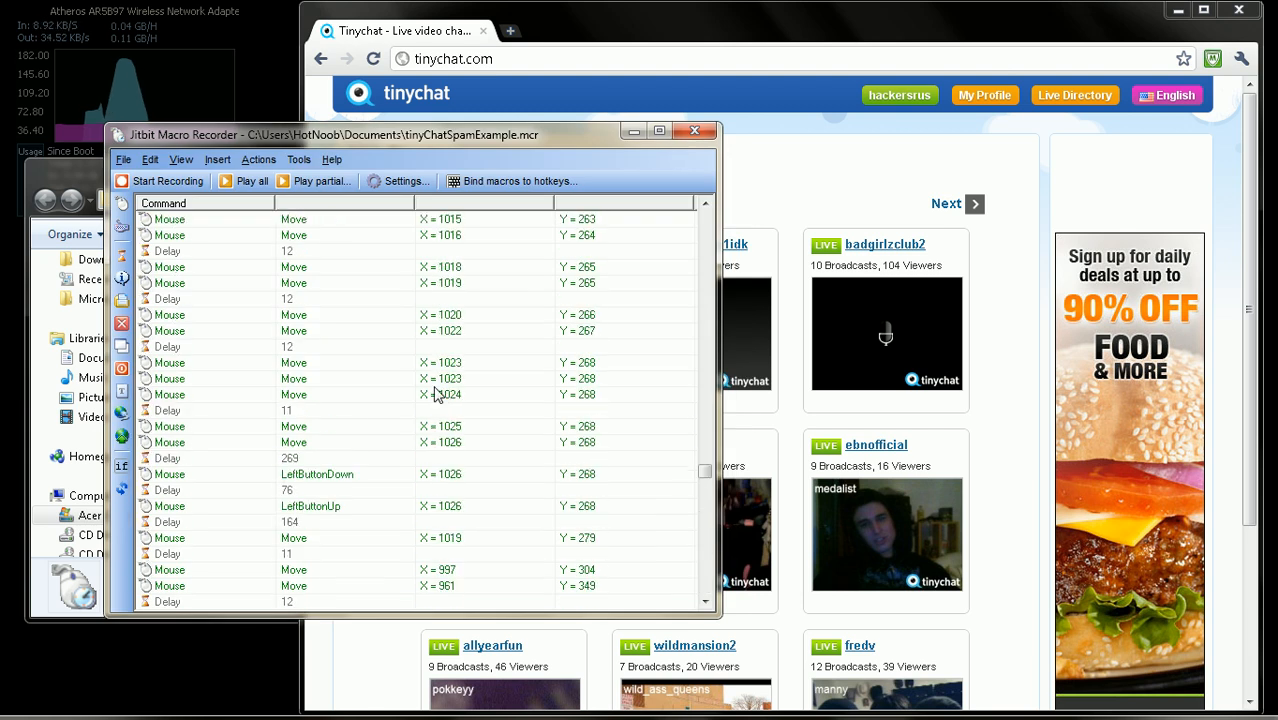
click(247, 183)
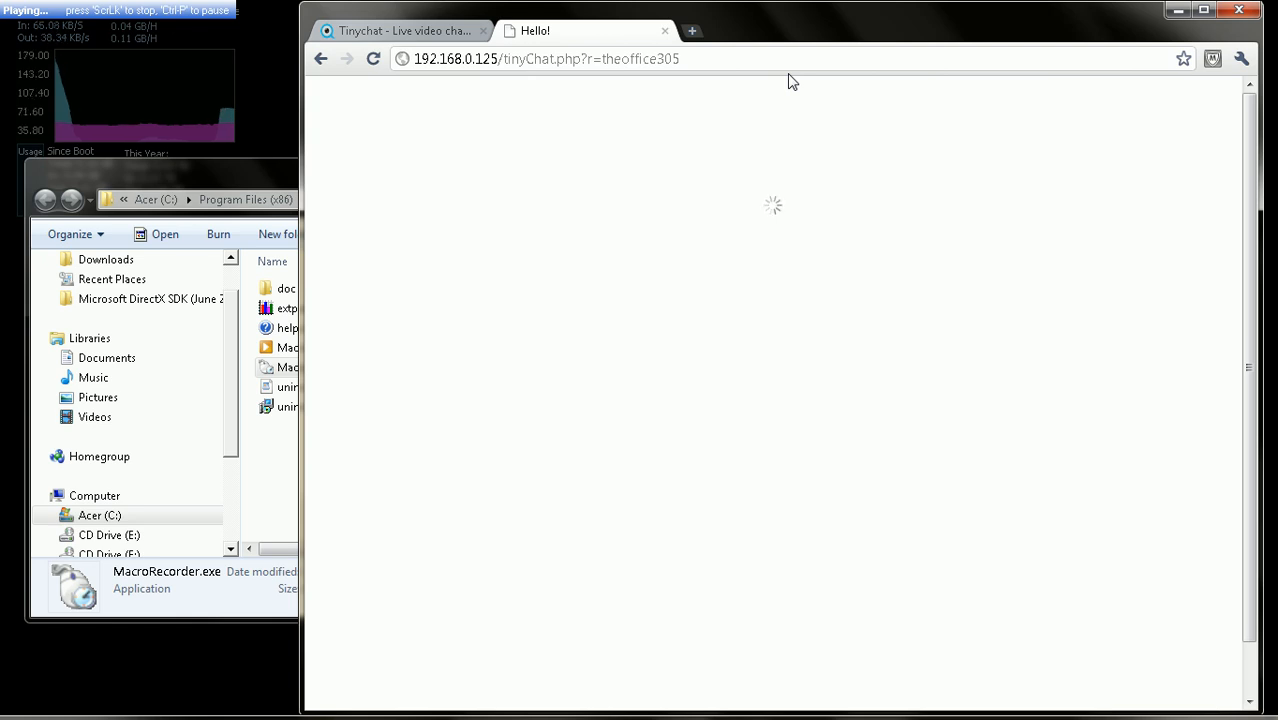
click(1253, 687)
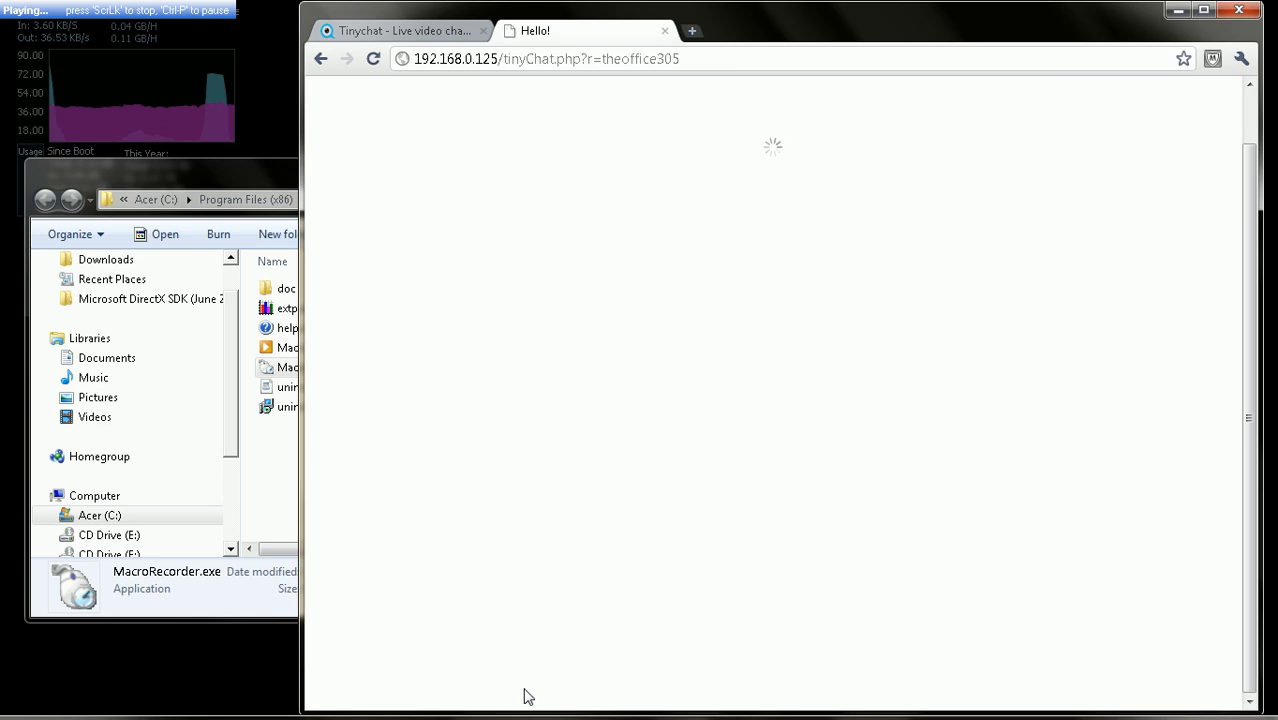
click(666, 32)
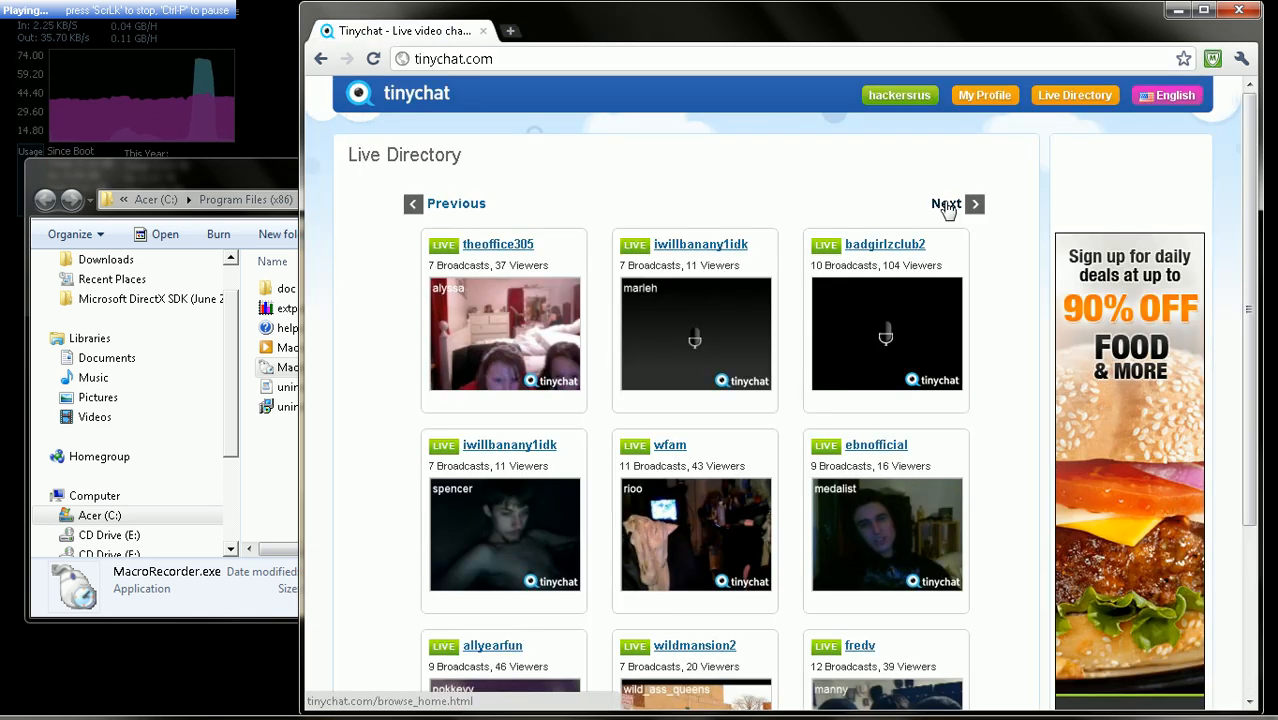
click(946, 205)
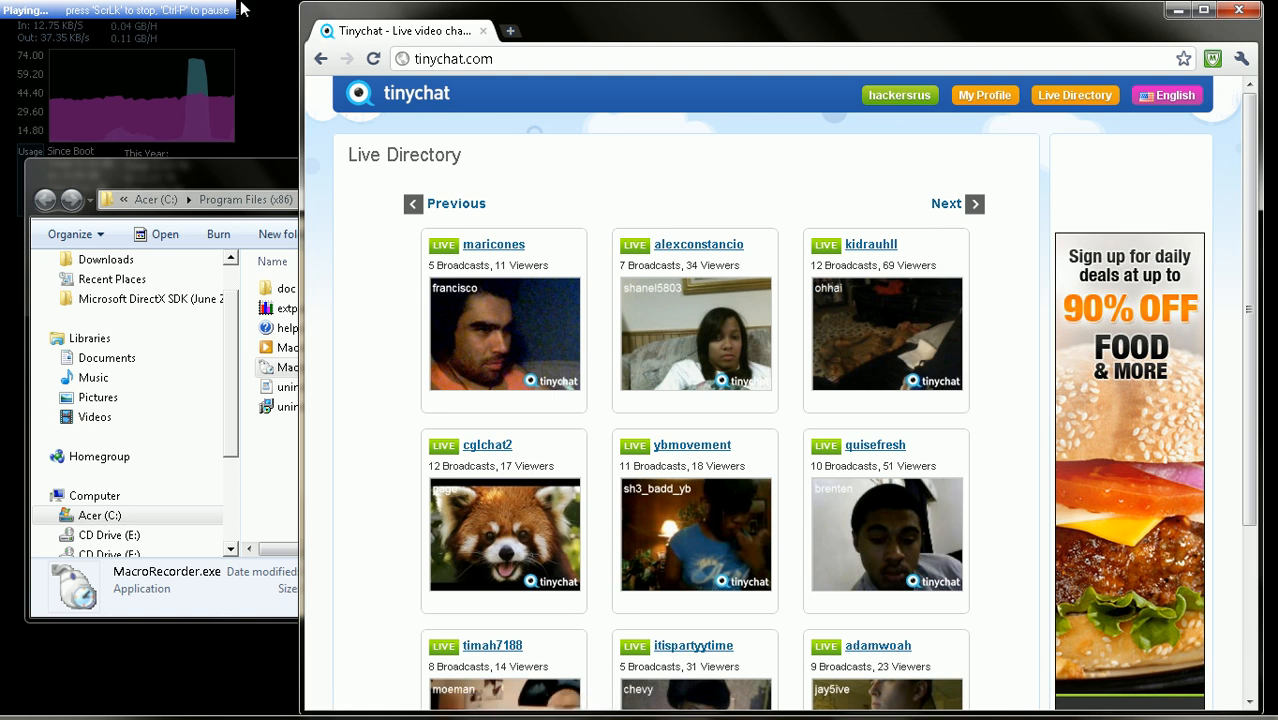
right_click(502, 338)
click(585, 434)
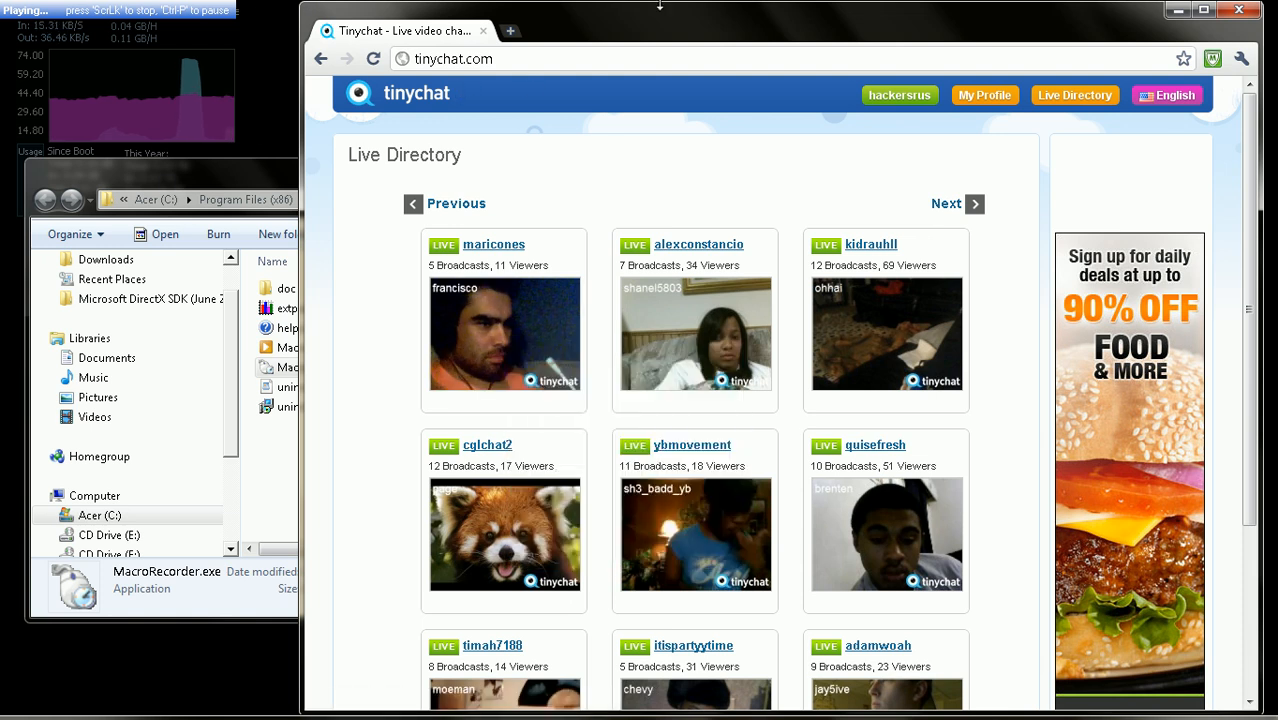
click(515, 32)
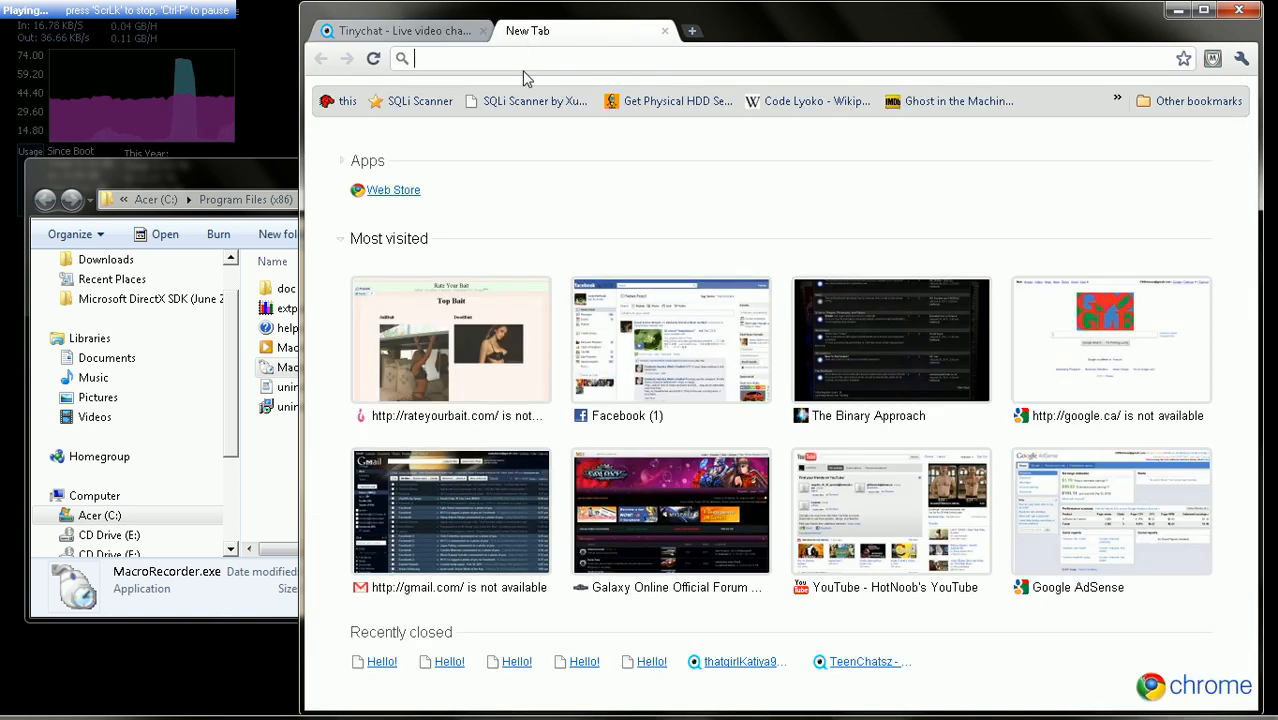
text(http://192.168.0.125/T)
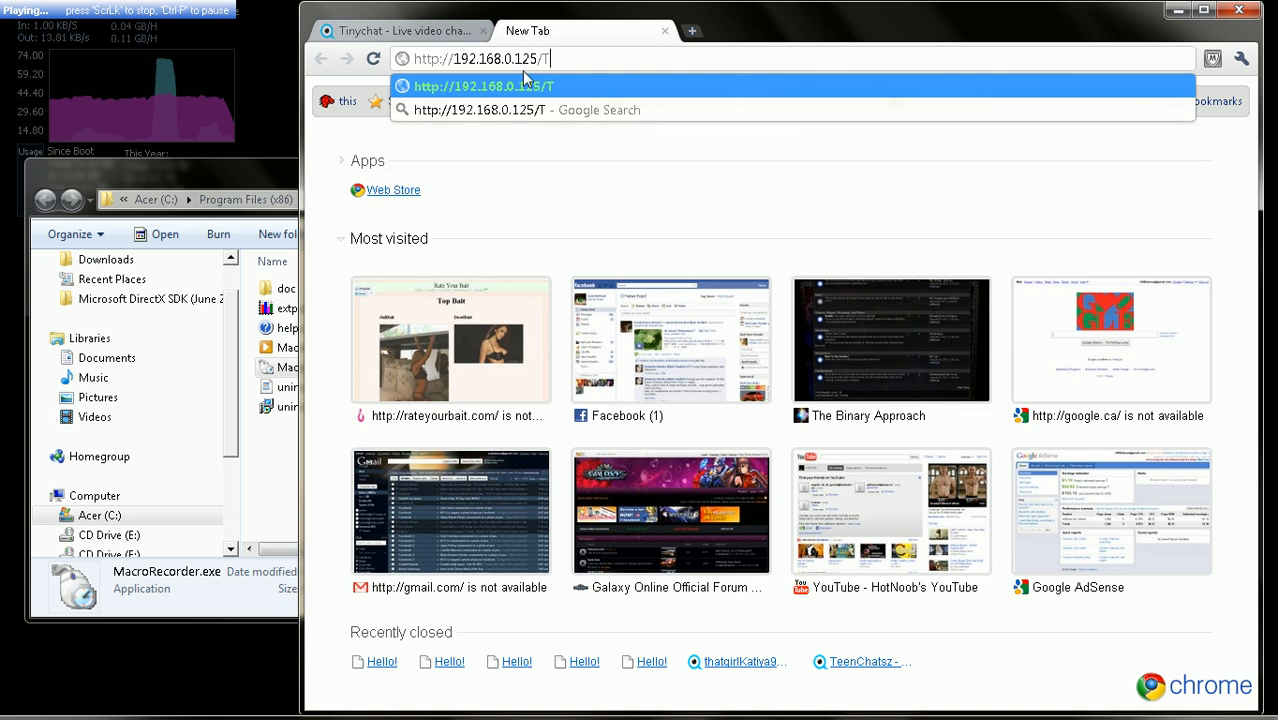
text(inyChat.php?r=)
key(ctrl+v)
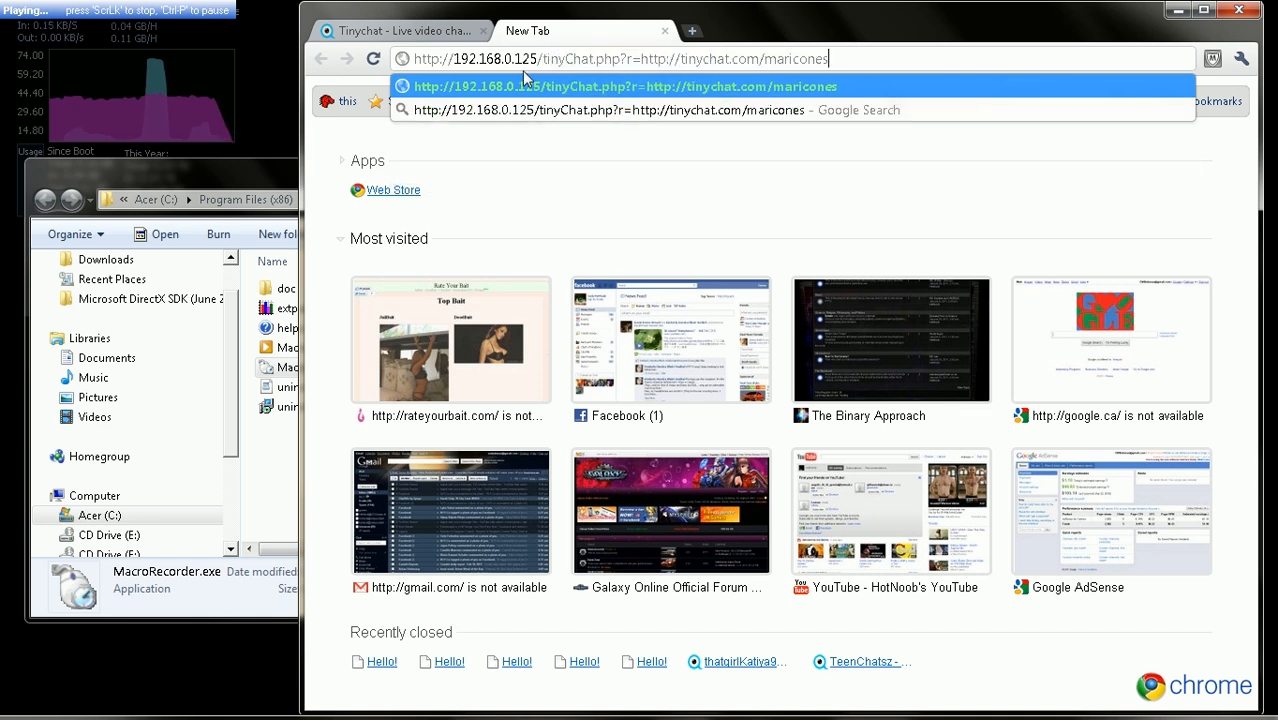
key(BackSpace)
key(BackSpace)
key(BackSpace)
key(BackSpace)
key(BackSpace)
key(BackSpace)
key(BackSpace)
key(BackSpace)
key(BackSpace)
key(BackSpace)
key(BackSpace)
key(BackSpace)
key(BackSpace)
key(BackSpace)
key(BackSpace)
key(BackSpace)
key(BackSpace)
key(BackSpace)
key(BackSpace)
key(BackSpace)
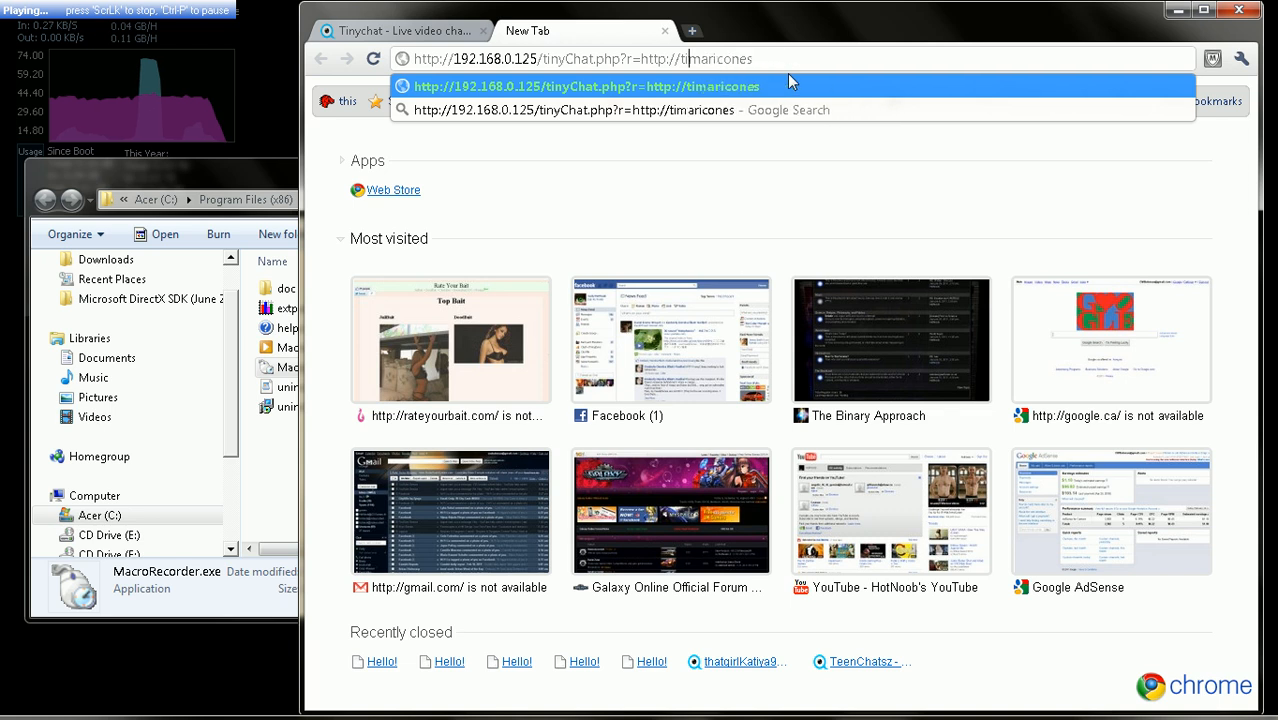
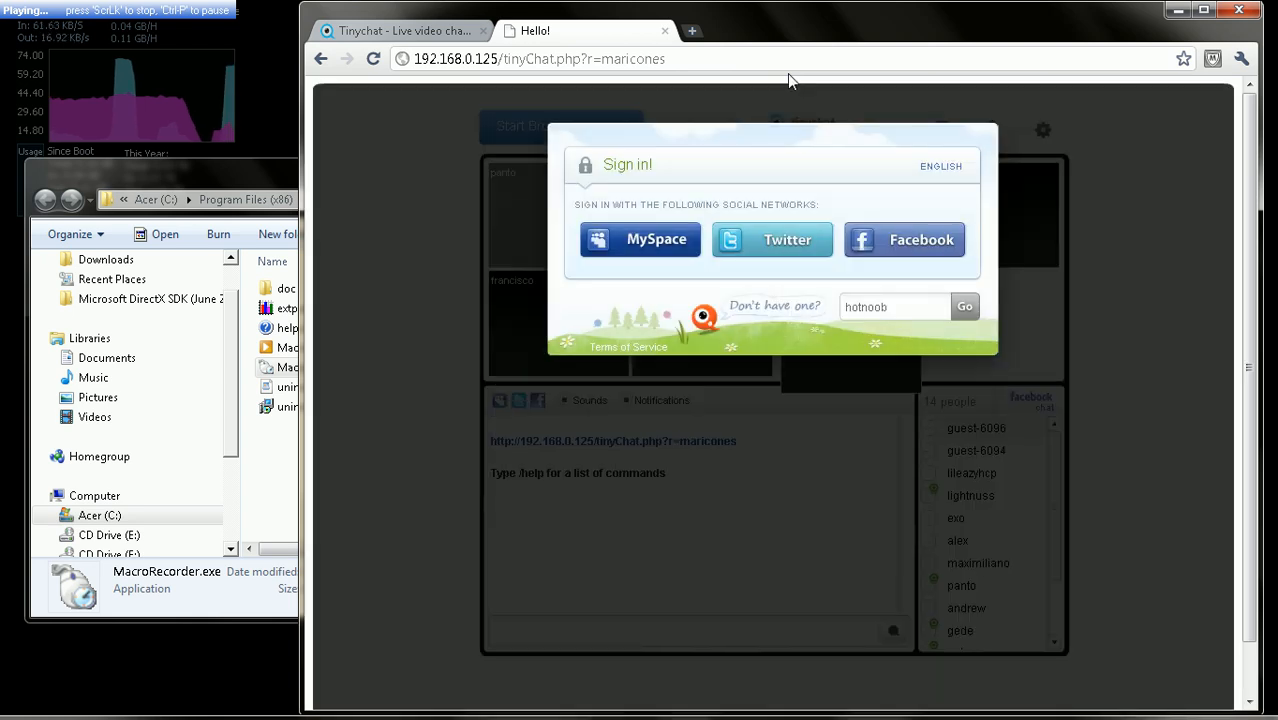
Sign in to the maricones room with the prefilled nickname and close the room's tab.
click(1252, 680)
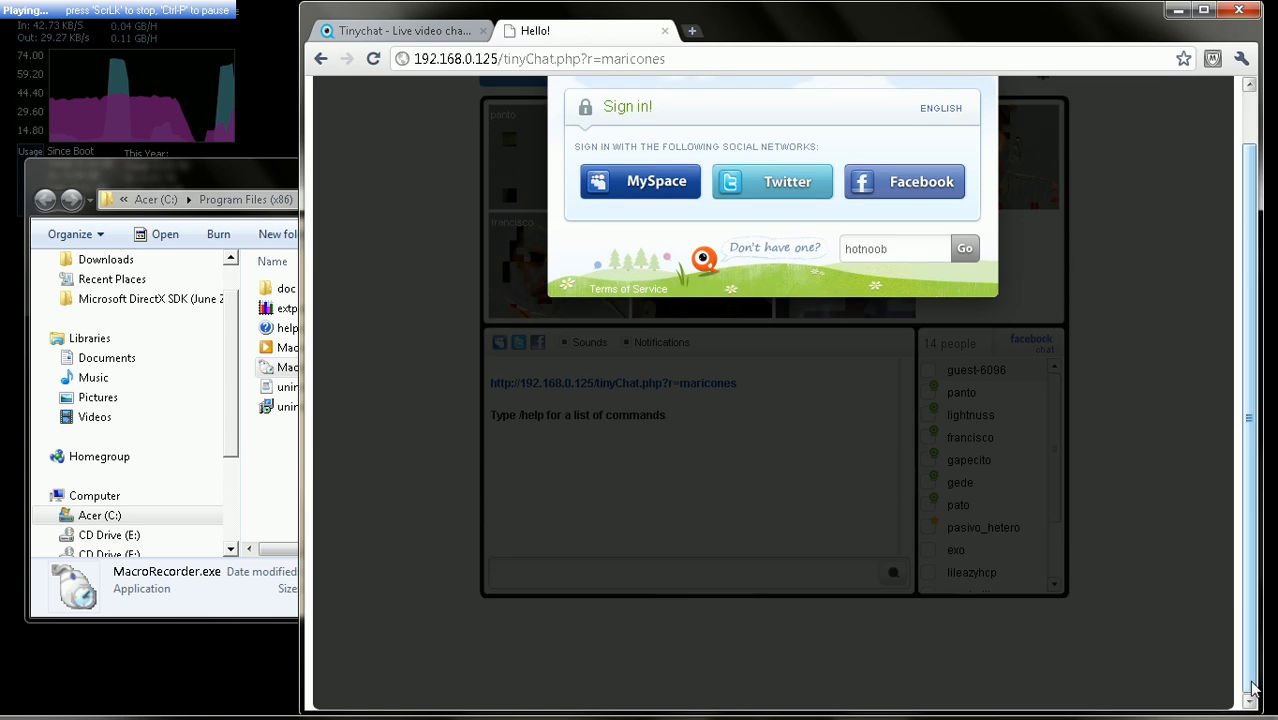
click(964, 257)
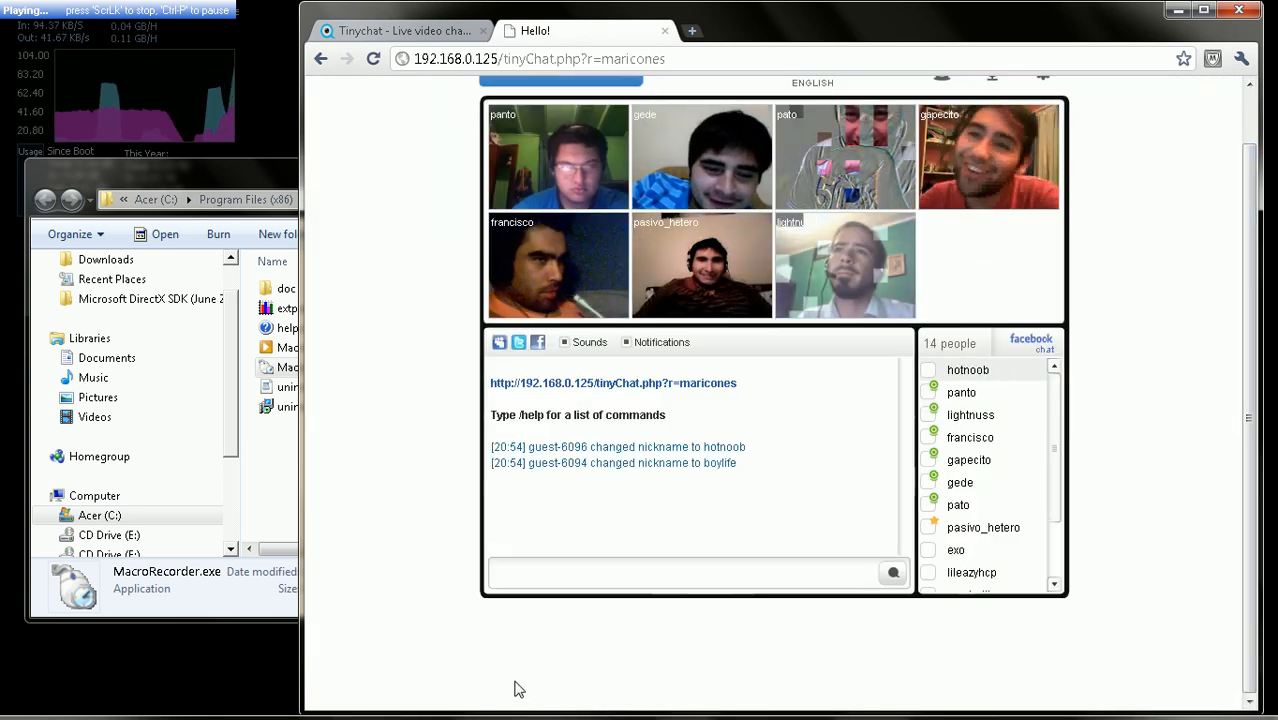
key(ctrl+w)
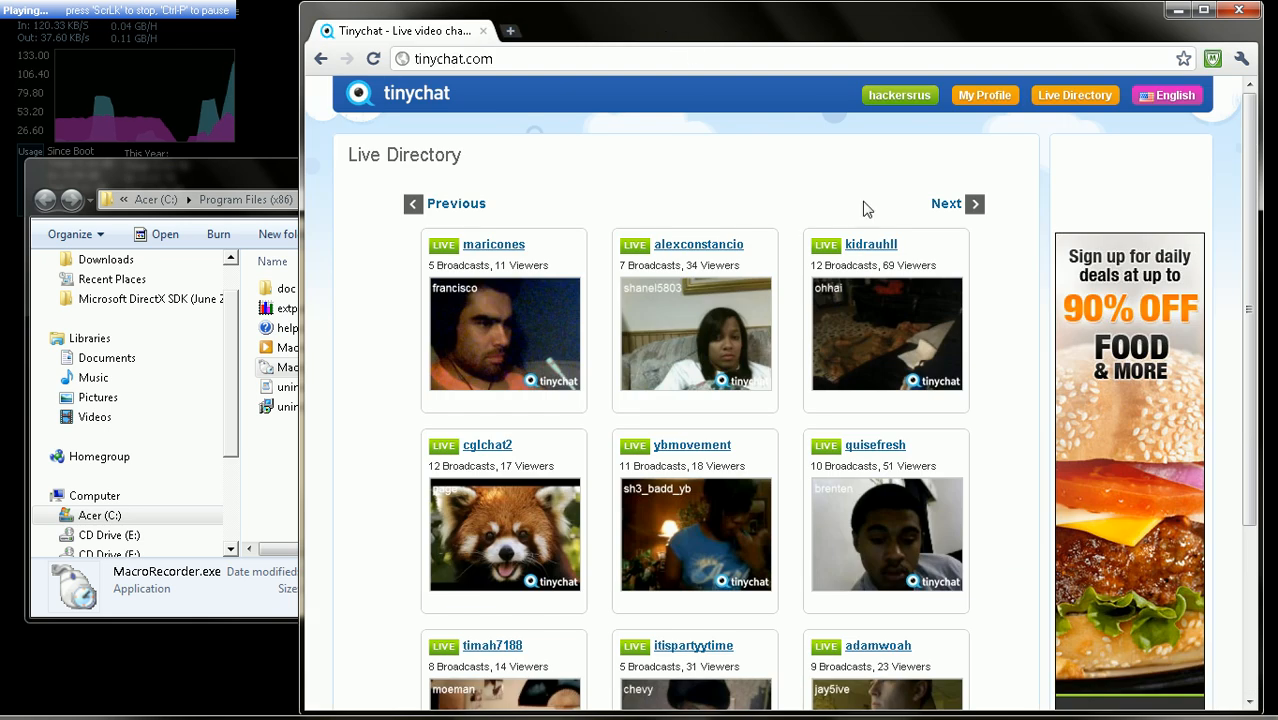
Advance the directory by another page and copy the link address of its first listed room.
click(947, 205)
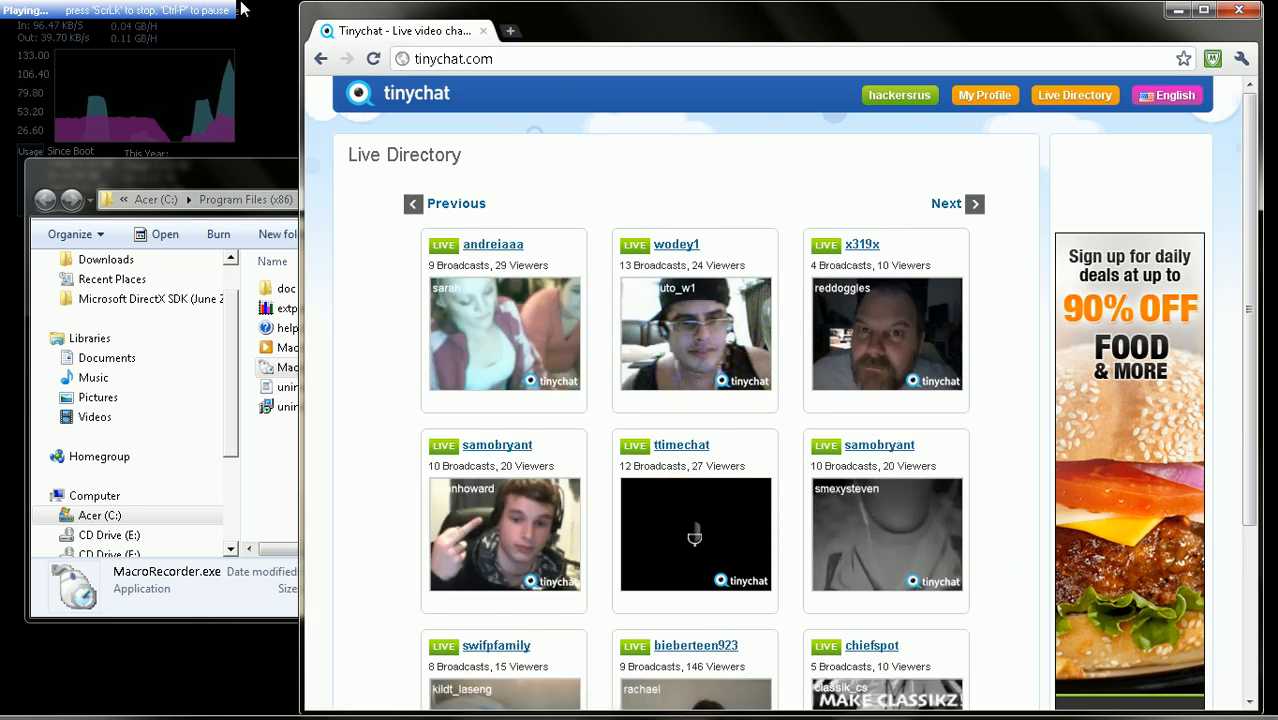
right_click(455, 372)
click(597, 438)
click(519, 33)
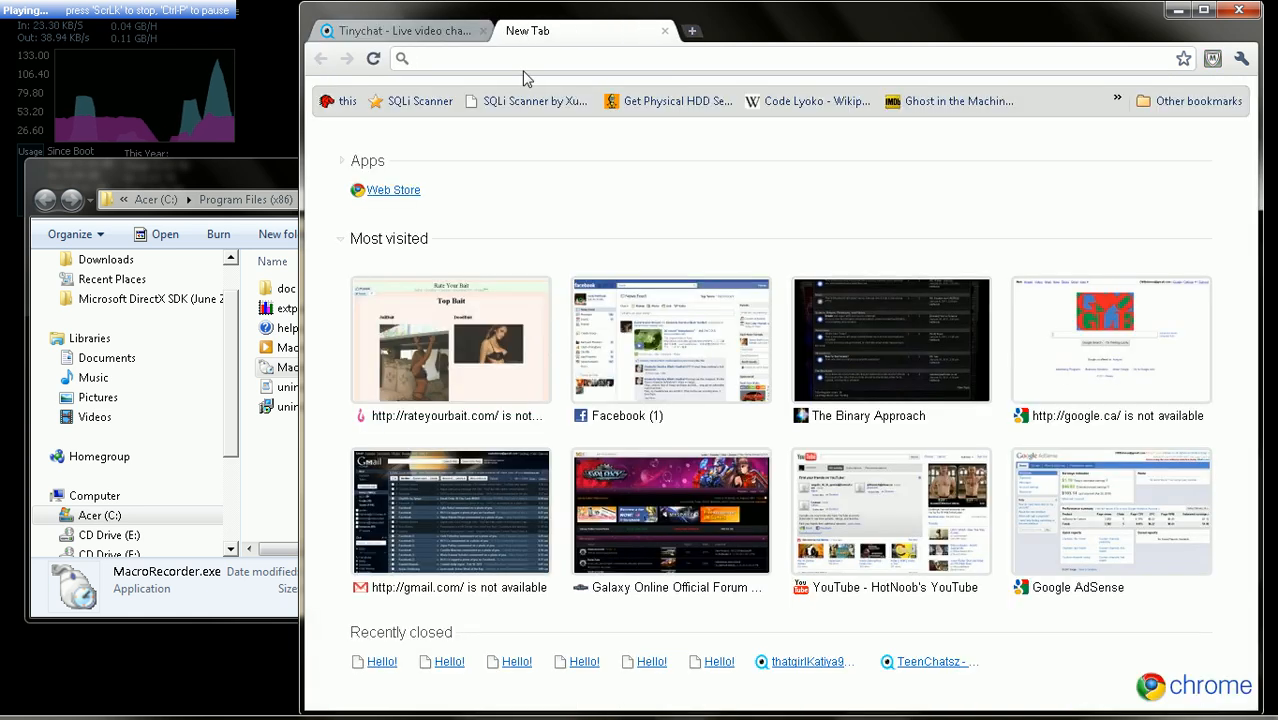
text(http://)
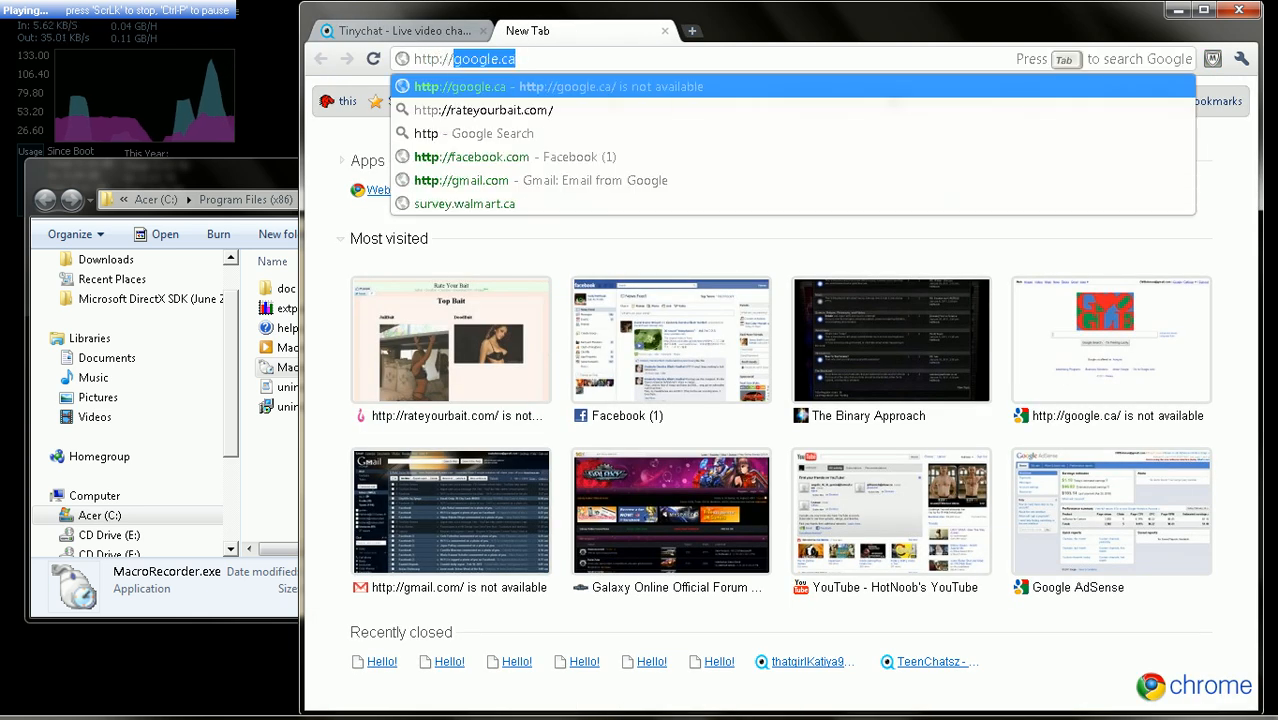
text(192.168)
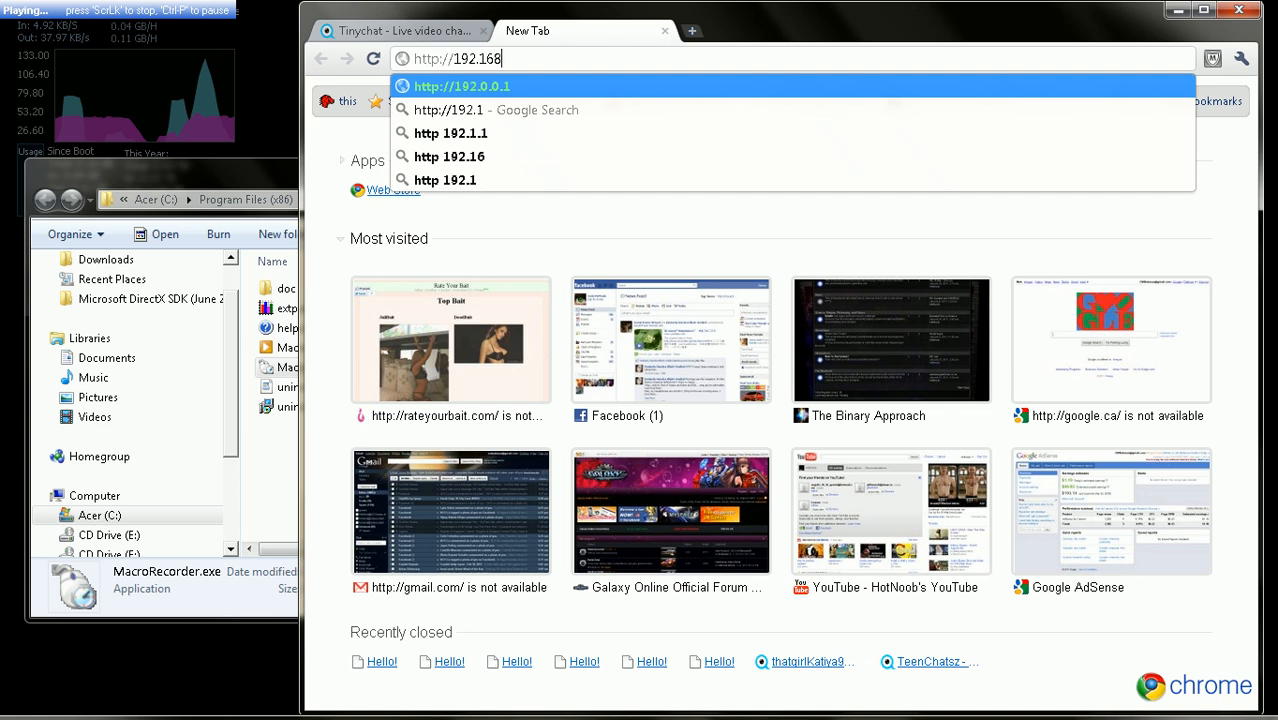
text(.0.125/t)
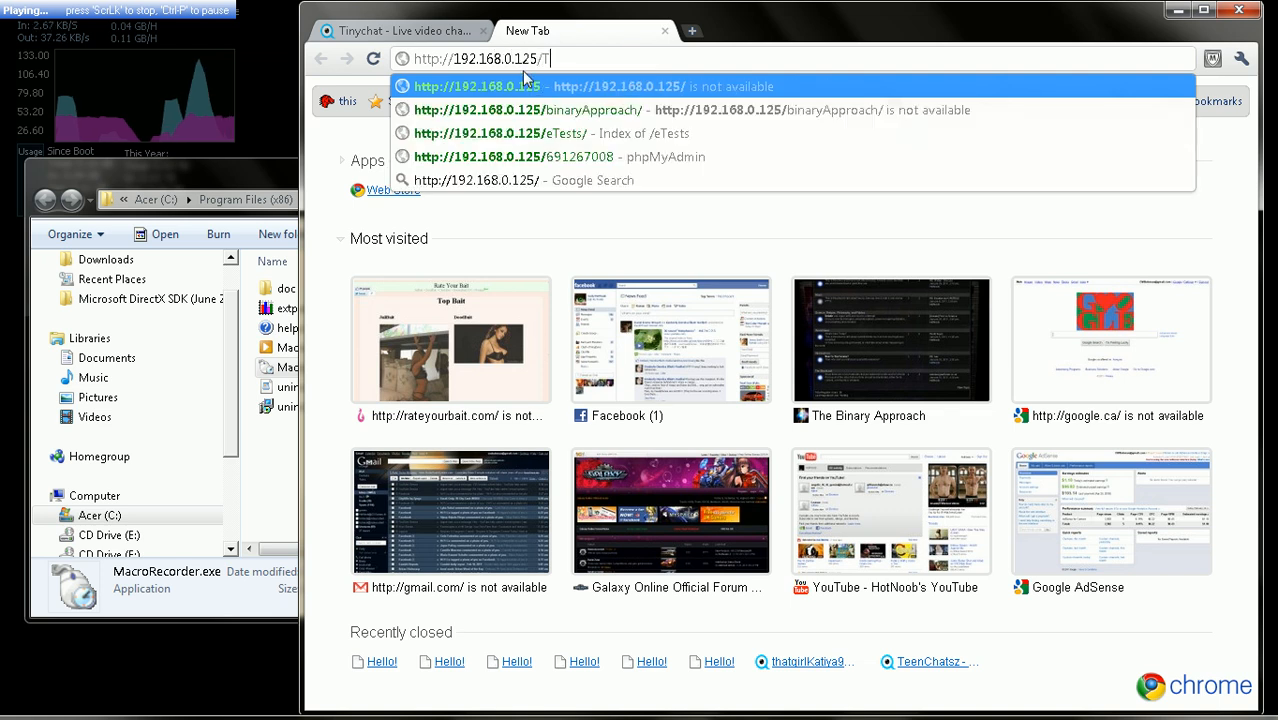
text(inyChat.php?)
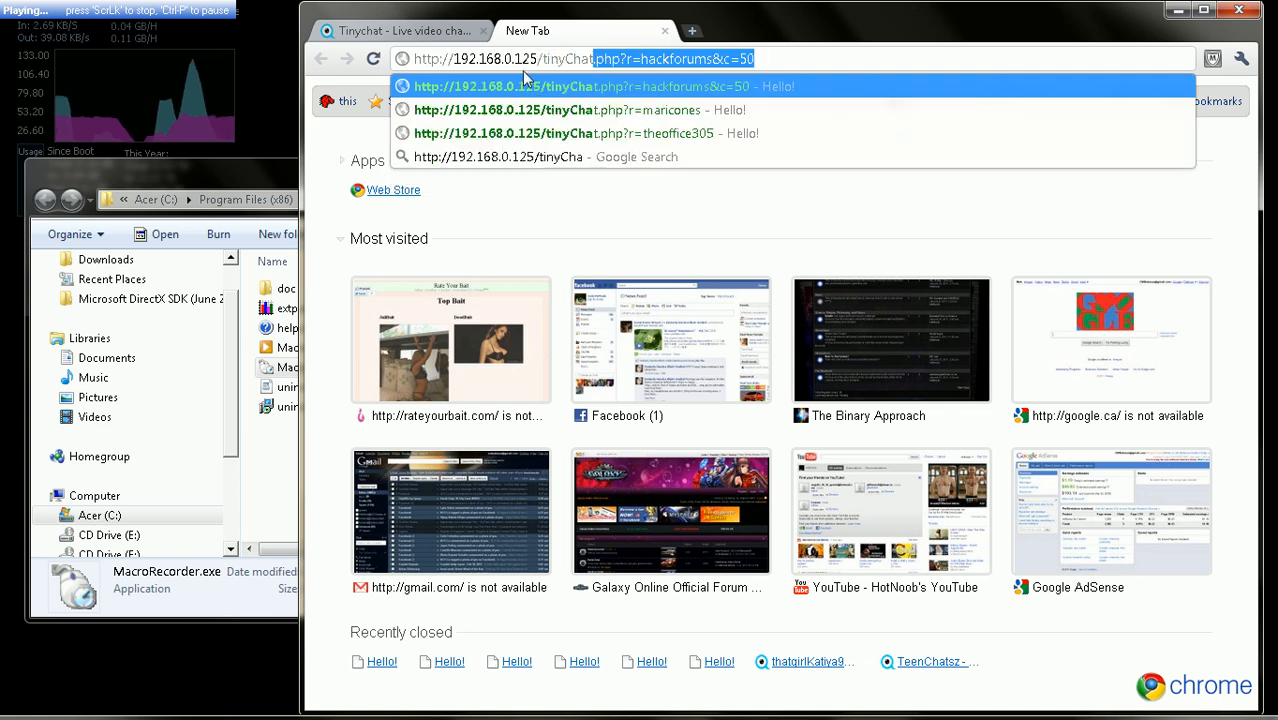
text(r)
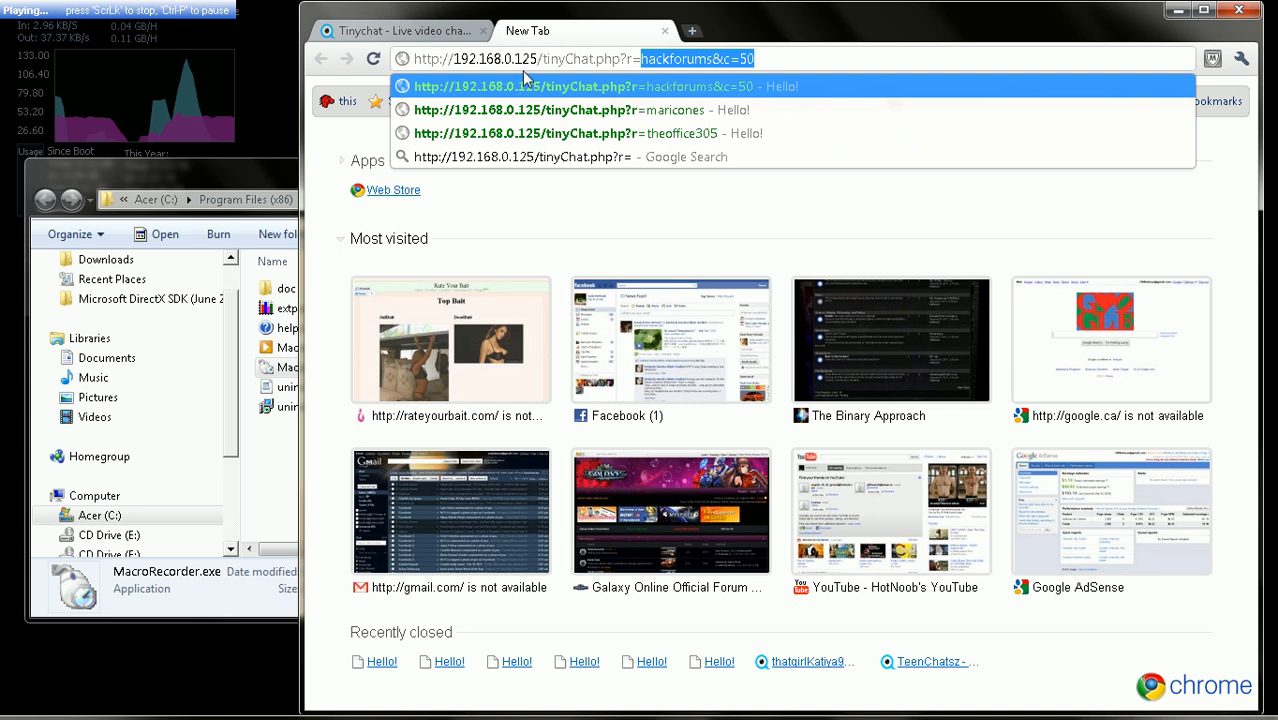
text(=)
key(ctrl+v)
key(BackSpace)
key(BackSpace)
key(BackSpace)
key(BackSpace)
key(BackSpace)
key(BackSpace)
key(BackSpace)
key(BackSpace)
key(BackSpace)
key(BackSpace)
key(BackSpace)
key(BackSpace)
key(BackSpace)
key(BackSpace)
key(BackSpace)
key(BackSpace)
key(BackSpace)
key(BackSpace)
key(BackSpace)
key(BackSpace)
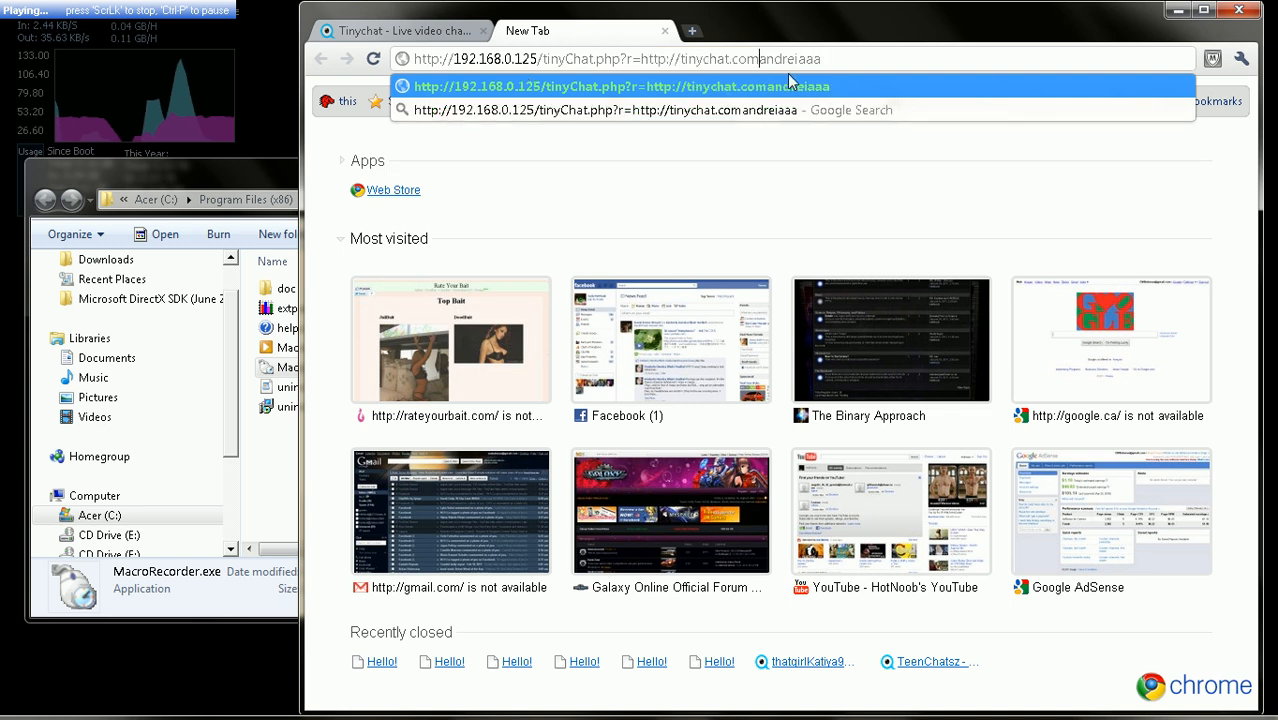
key(Return)
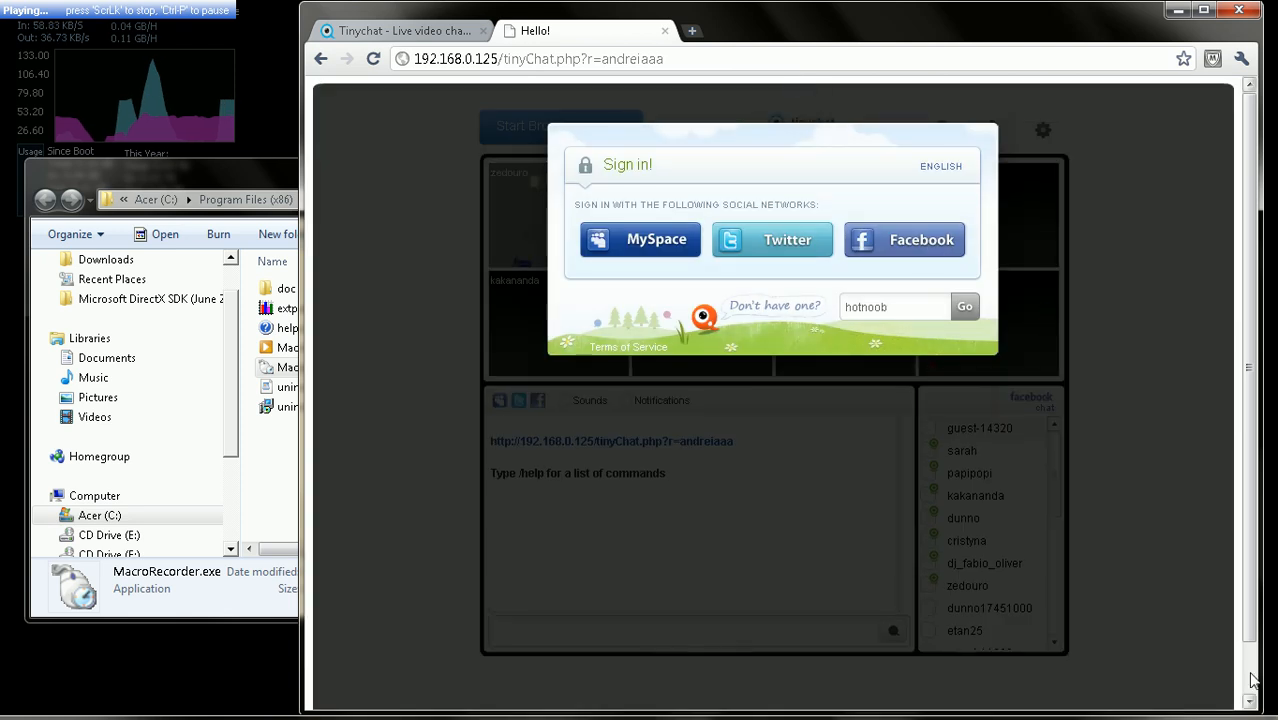
Enter the opened chat room with the prefilled nickname and return to the directory by closing the room's tab.
scroll(1252, 688, down, 1)
click(961, 250)
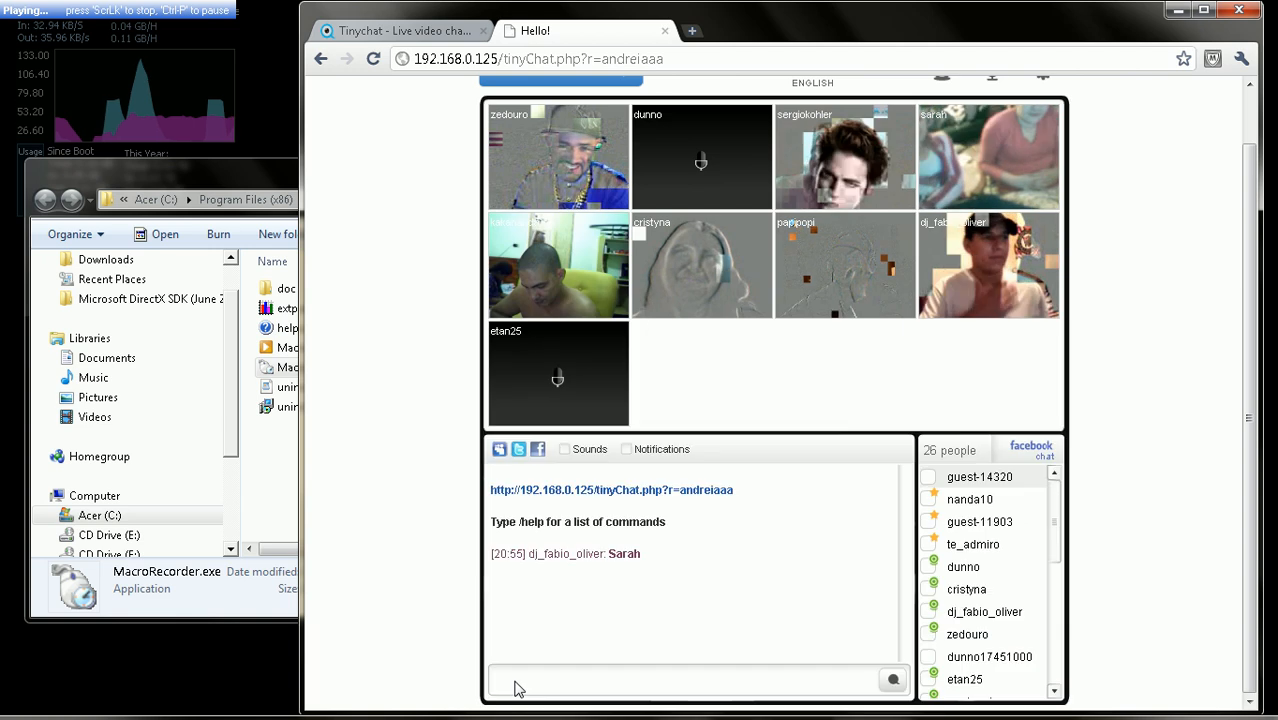
click(664, 30)
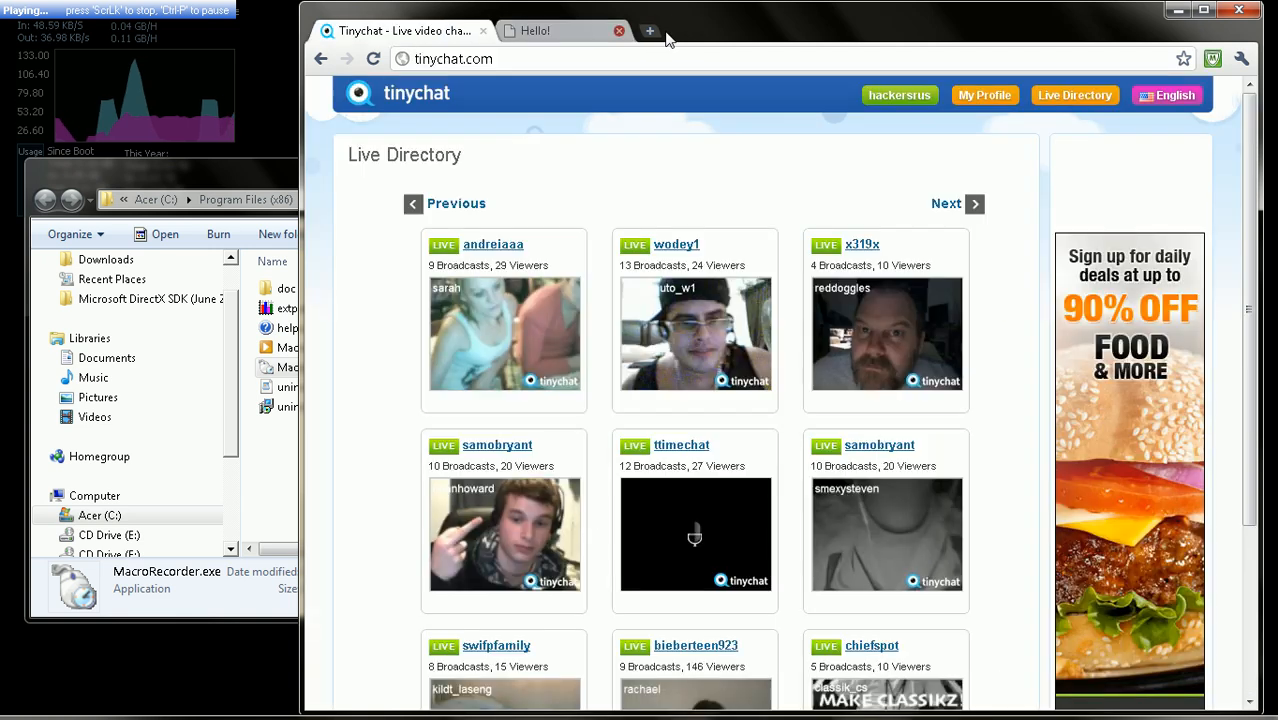
Go to the following directory page and copy the link address of the first listed room, asianu1.
click(947, 205)
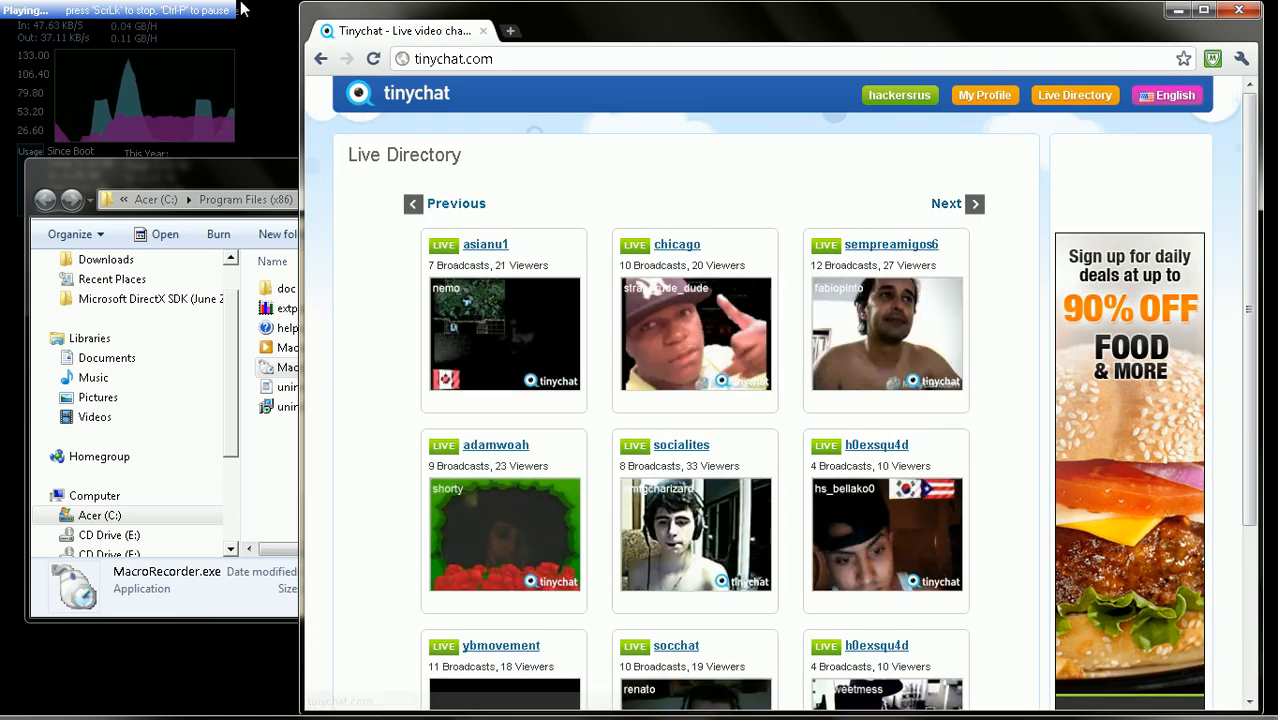
right_click(503, 340)
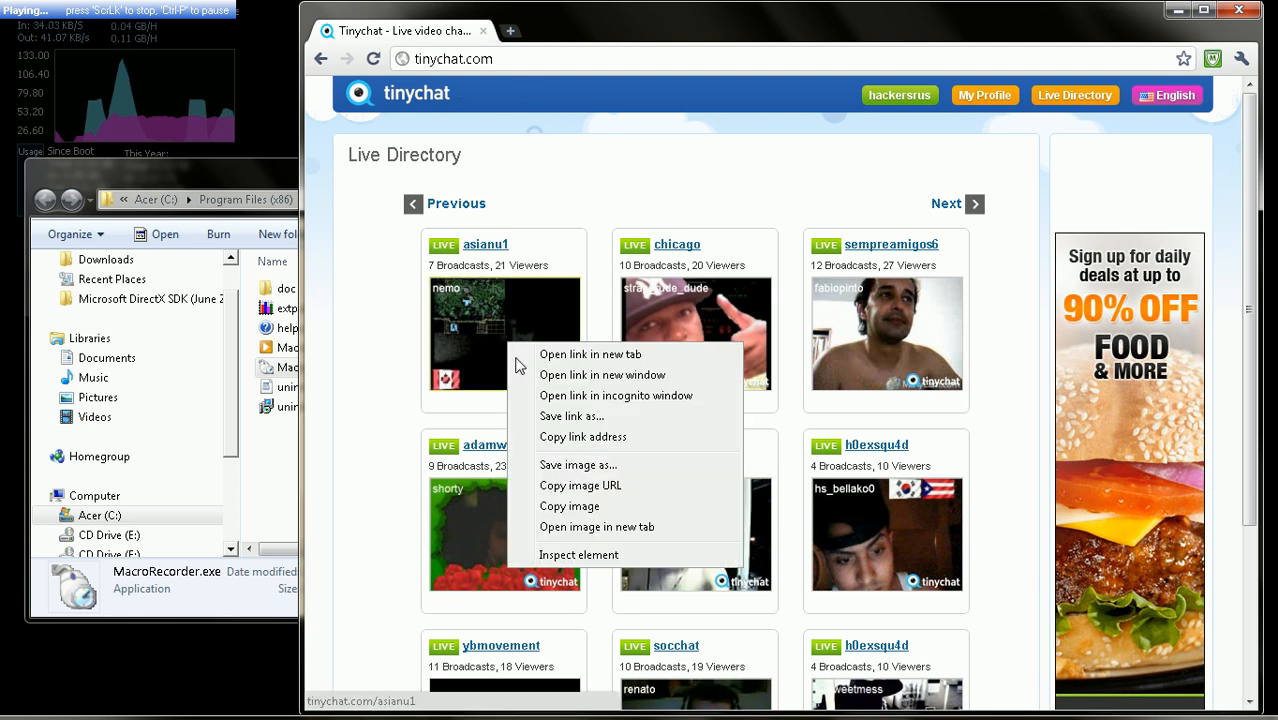
click(585, 436)
click(510, 32)
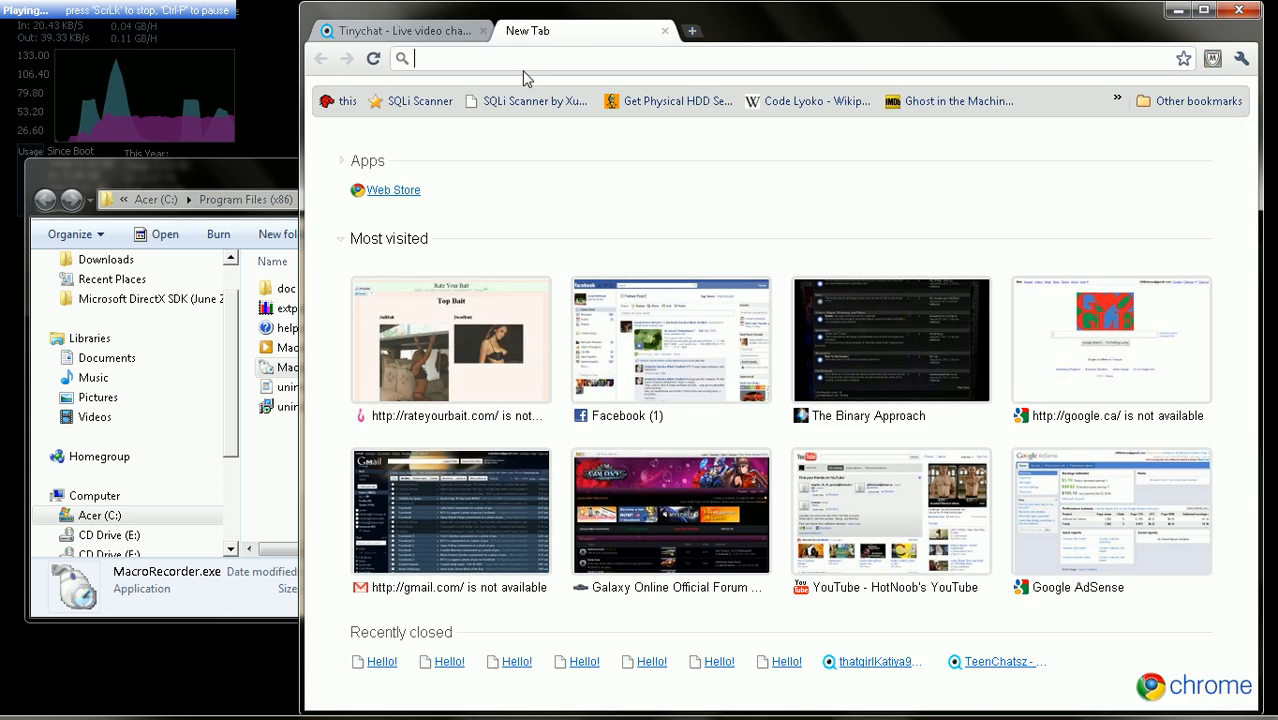
text(http://)
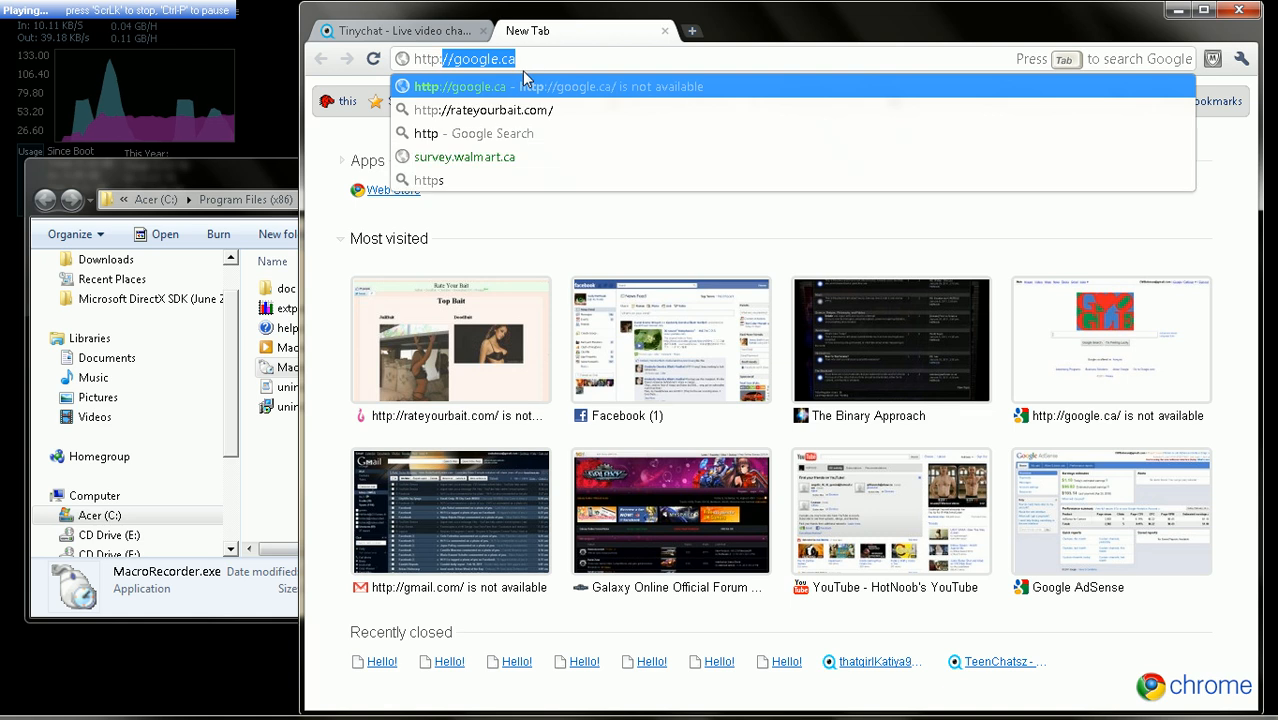
text(192.1)
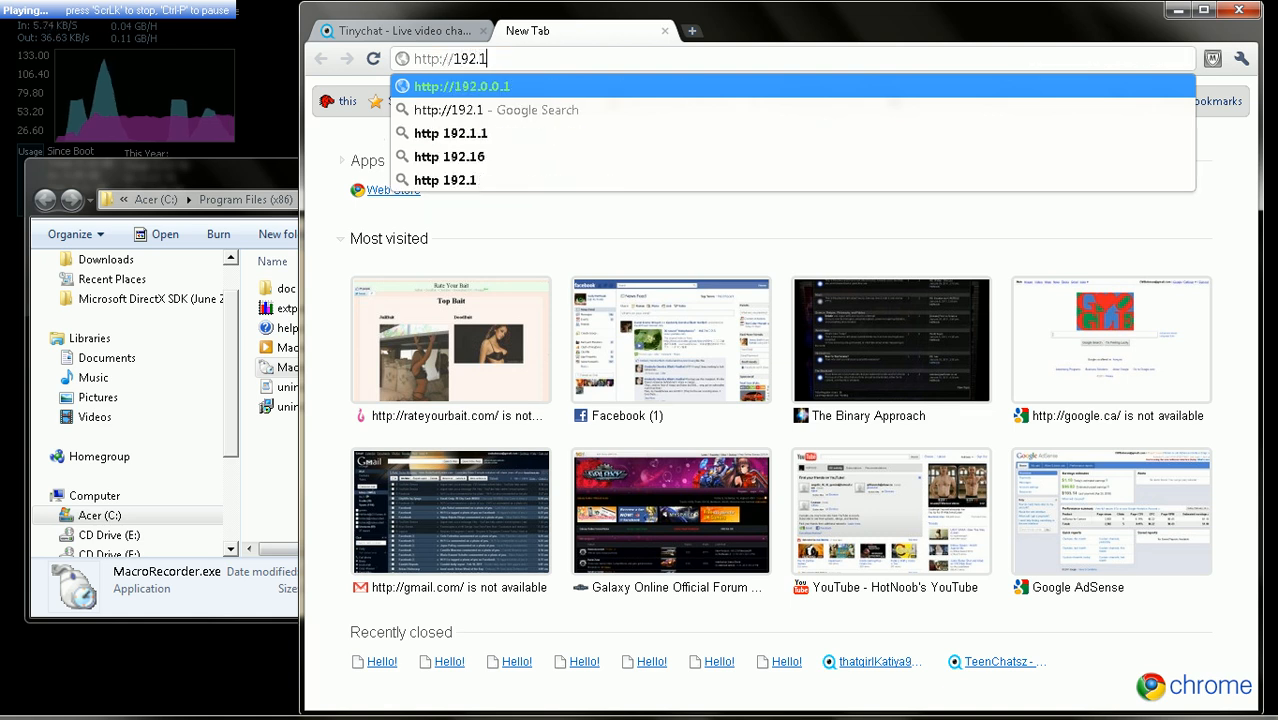
text(68.0.125/)
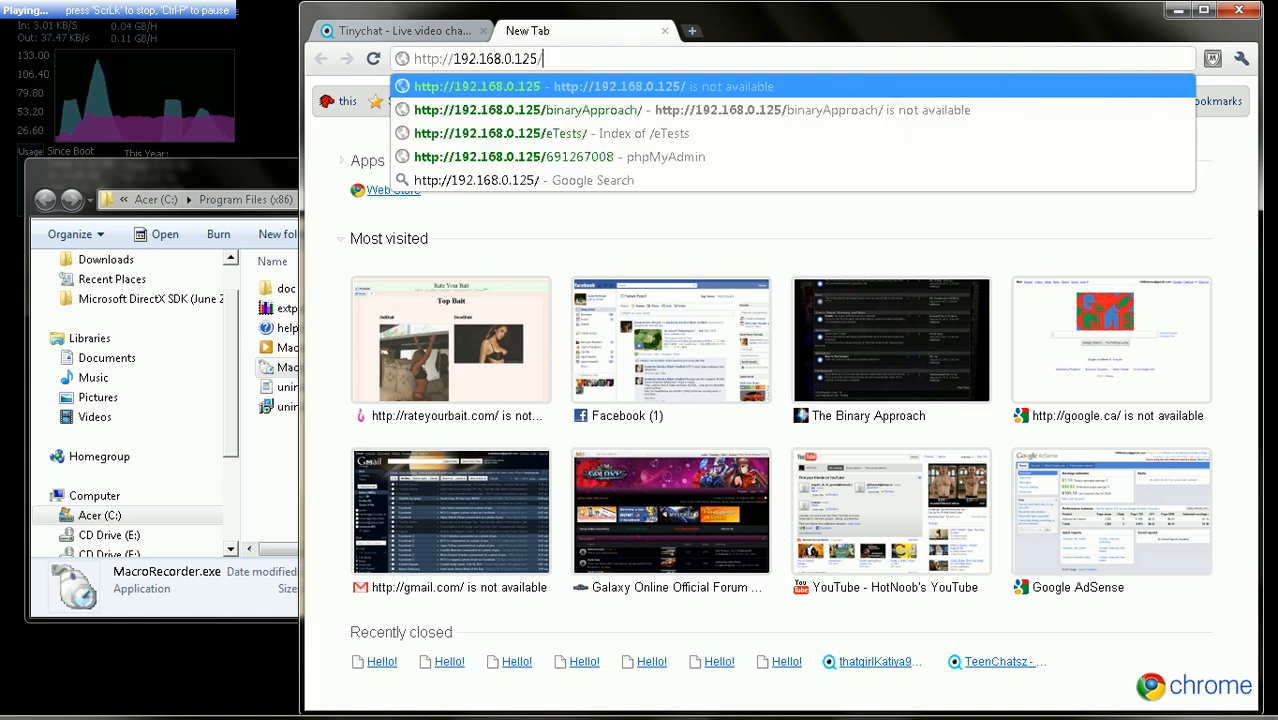
text(TinyChat.php?r=)
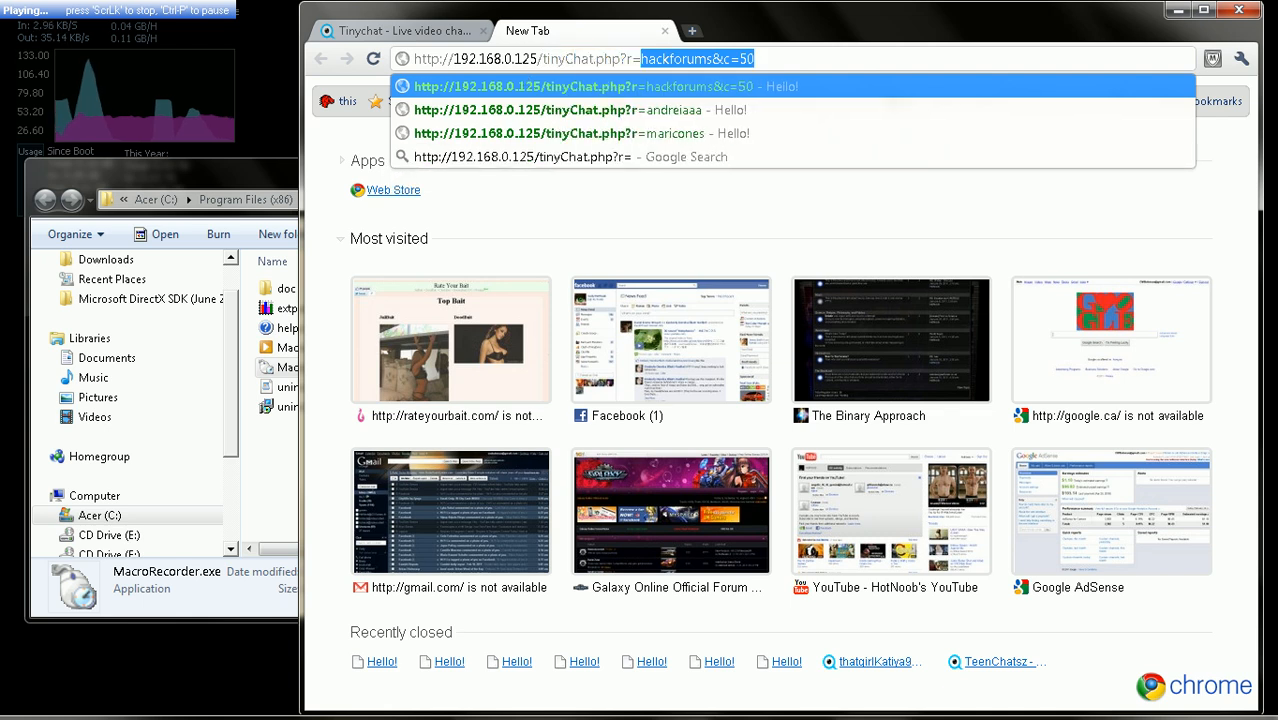
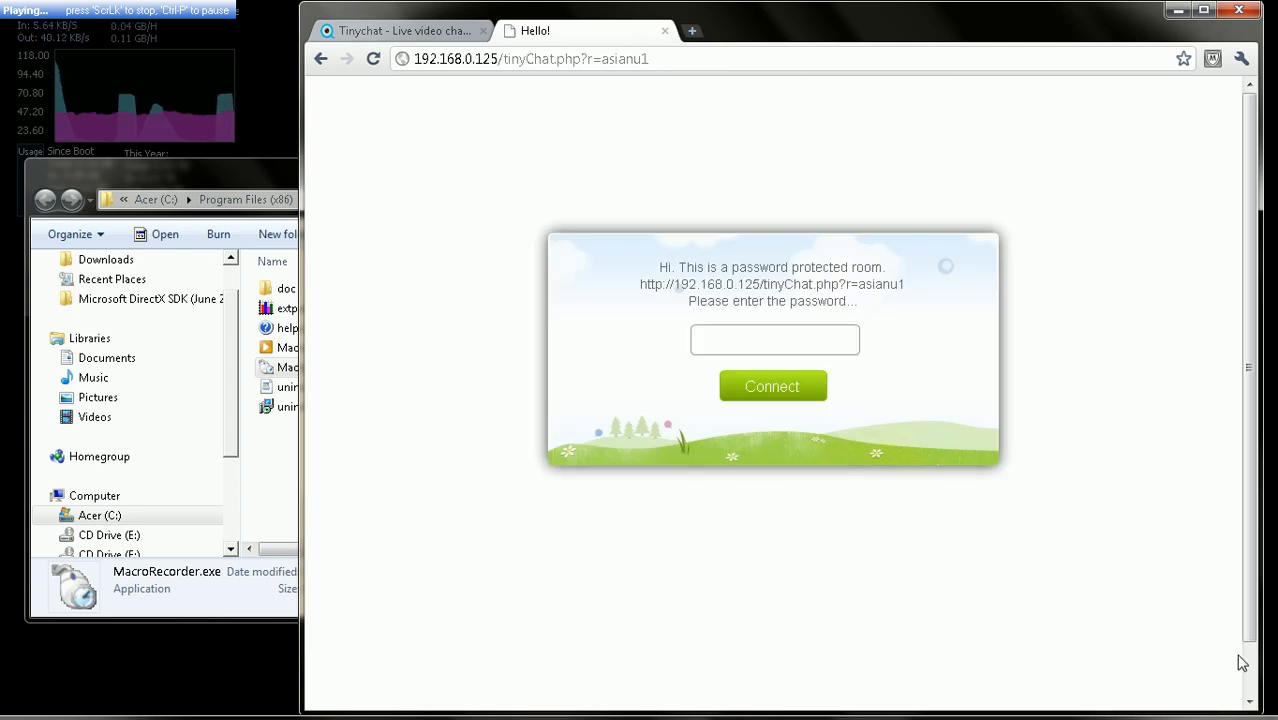
scroll(1252, 688, down, 1)
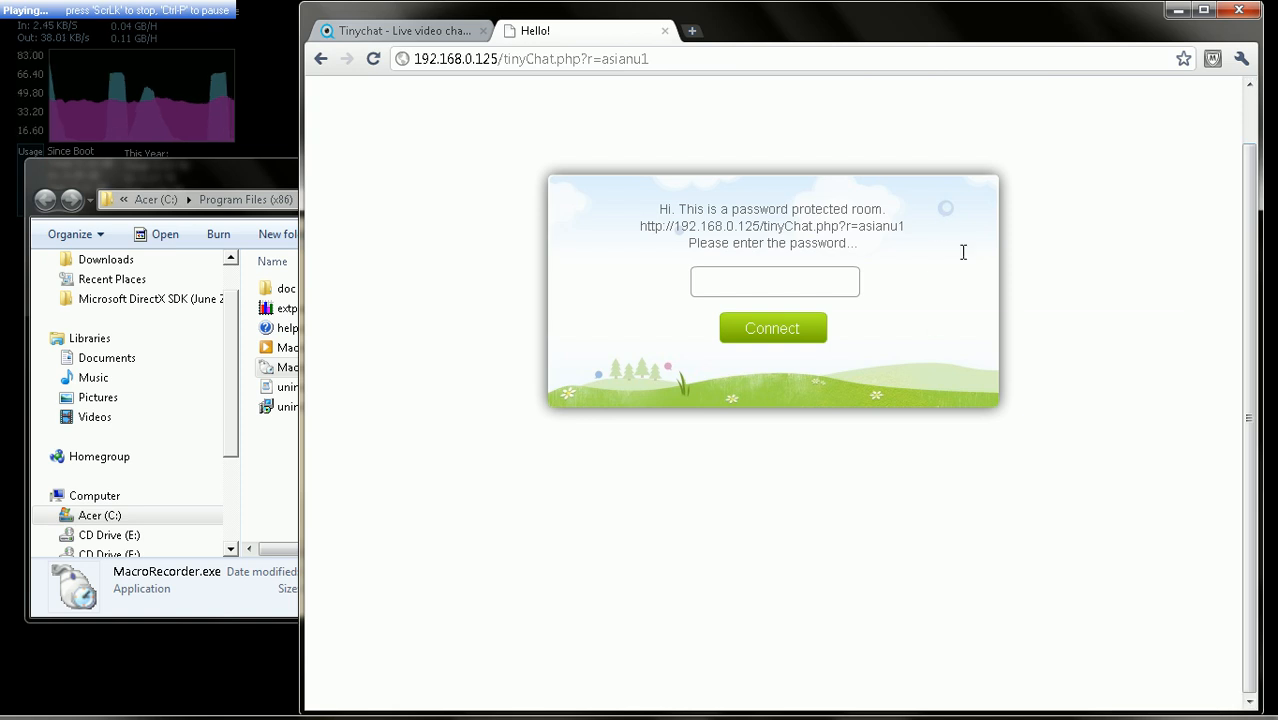
text(hi)
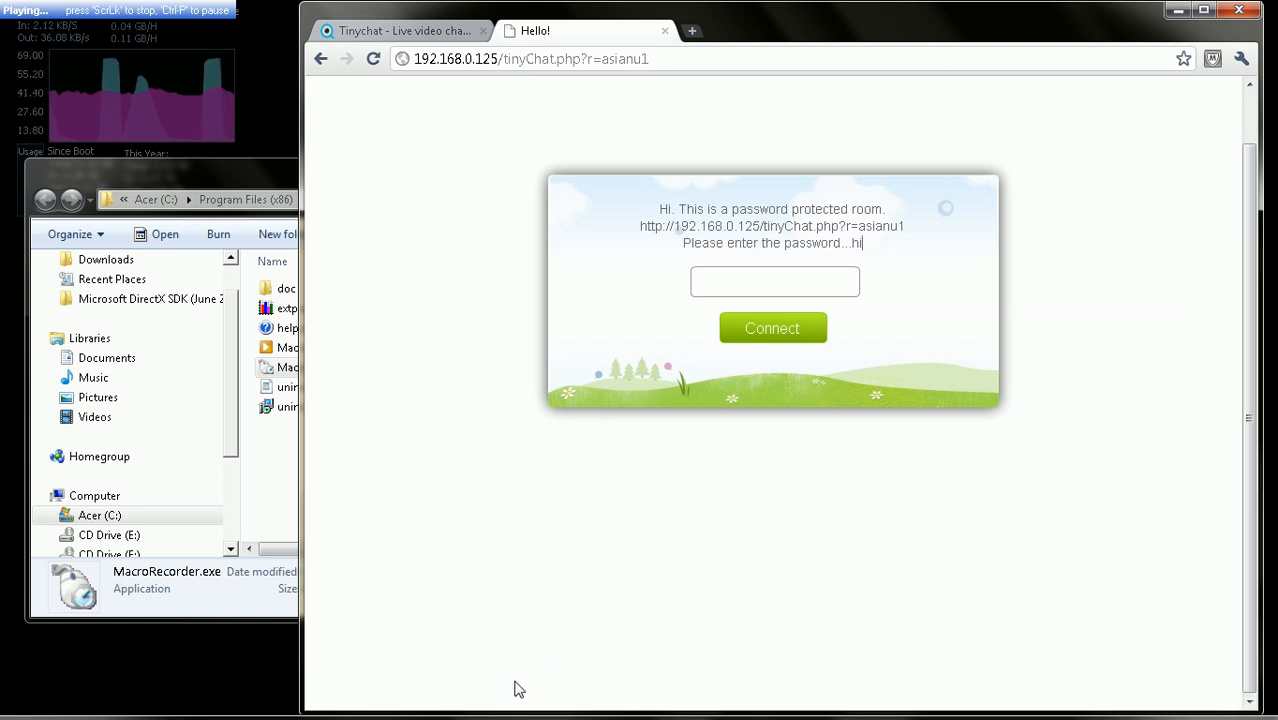
click(665, 32)
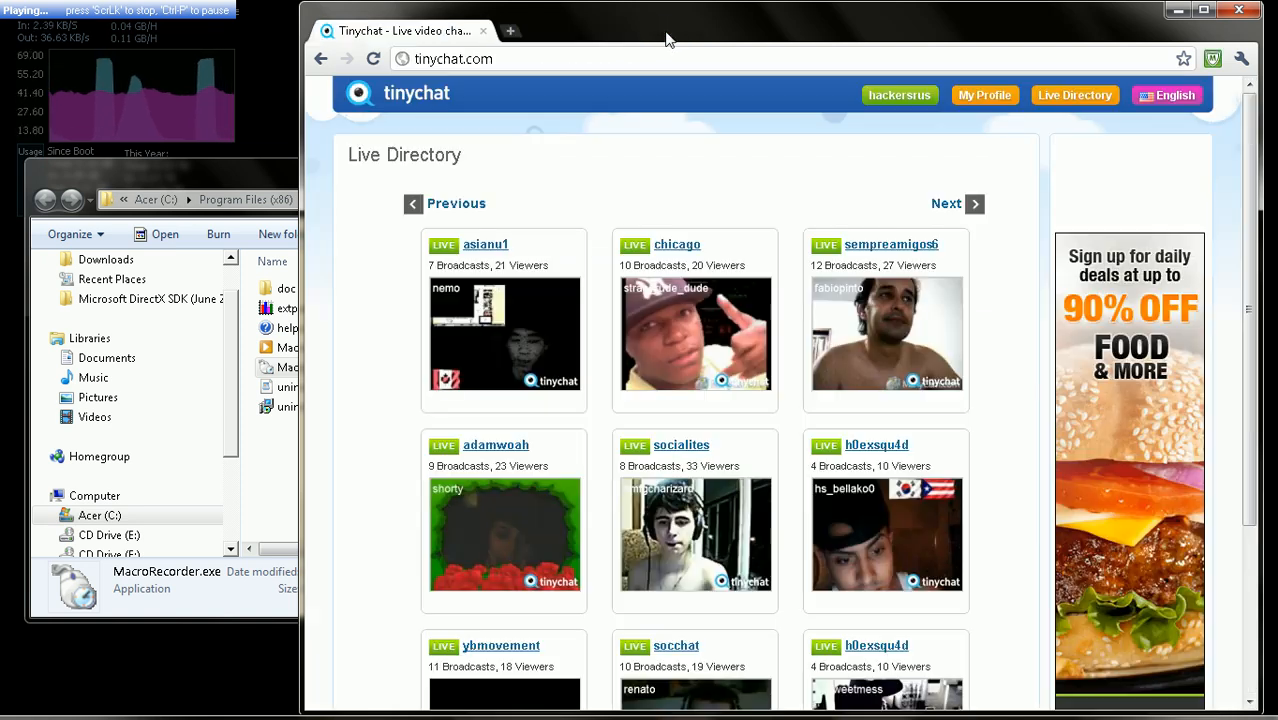
click(947, 205)
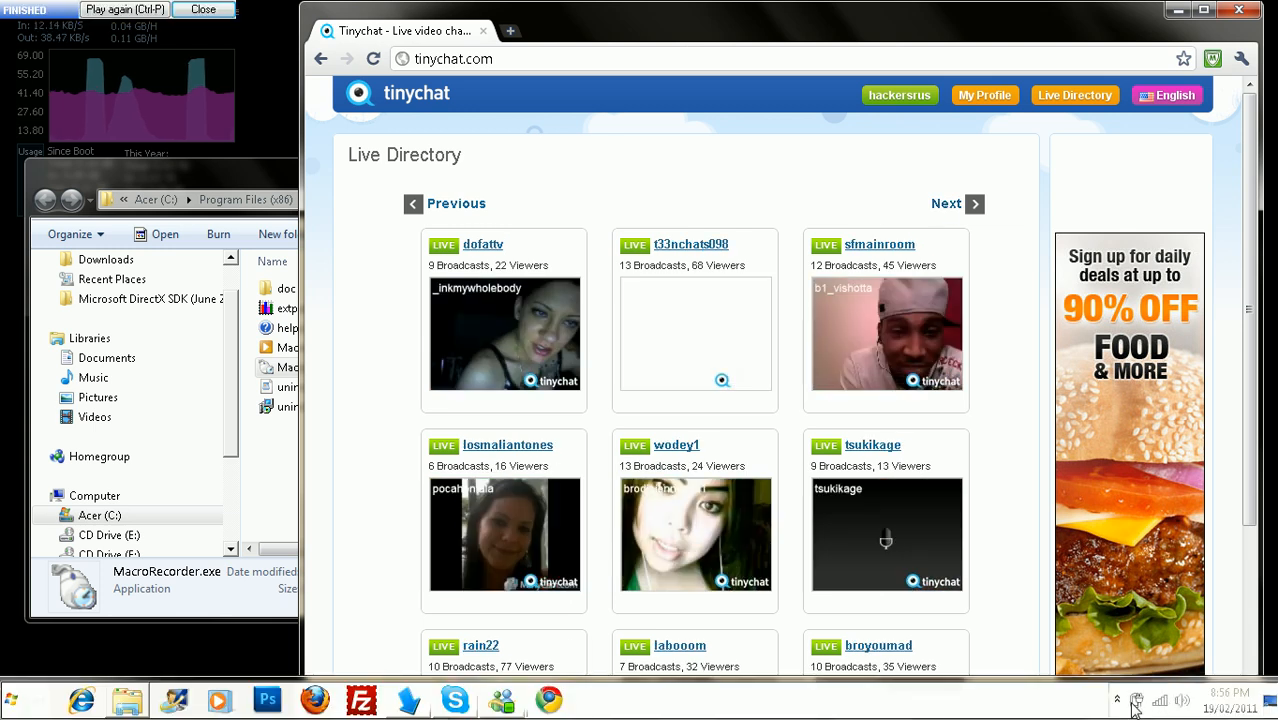
Show the hidden notification area icons.
click(1119, 702)
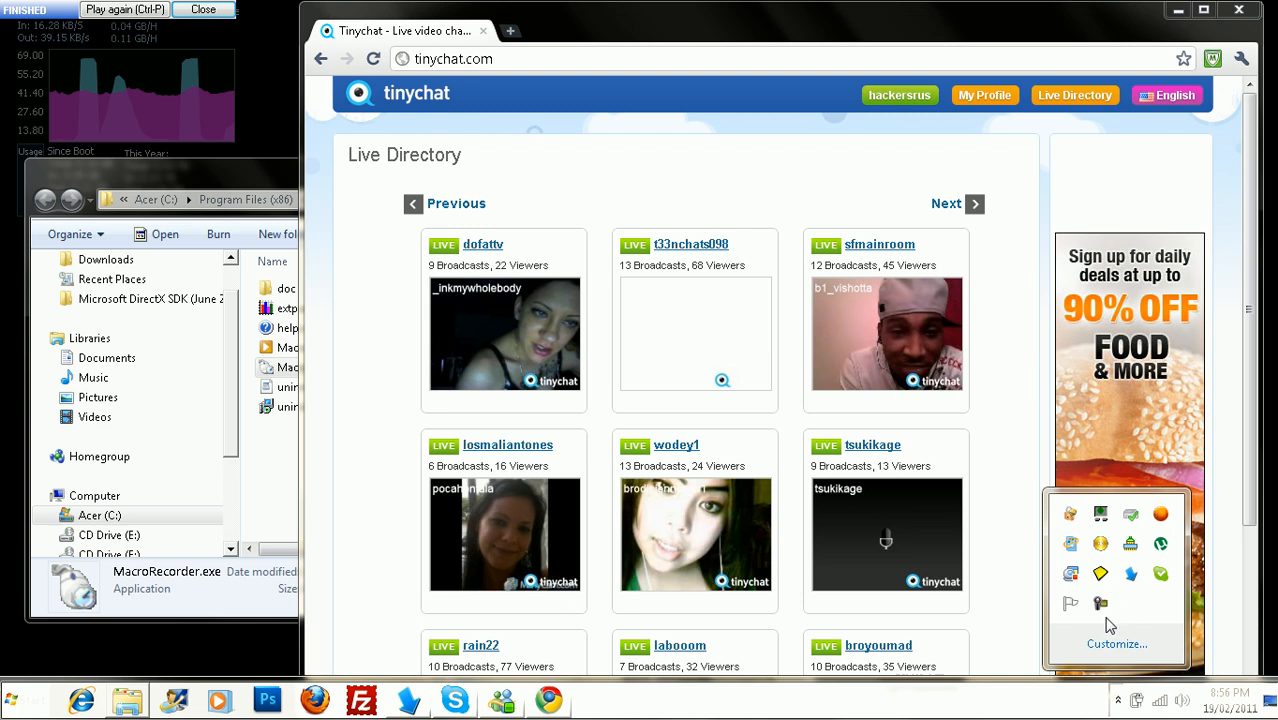